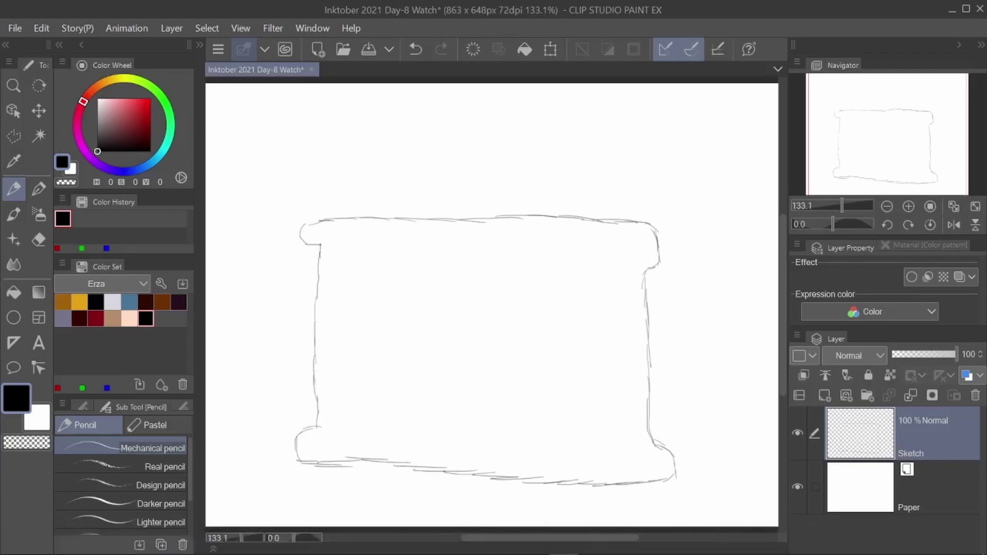
Sketch a flatter second bottom edge with the Mechanical pencil, just below the slanted one of the watch band outline.
click(491, 242)
scroll(459, 252, down, 9)
scroll(460, 262, up, 10)
mouse_move(572, 397)
mouse_down()
mouse_move(362, 403)
mouse_move(281, 394)
mouse_up()
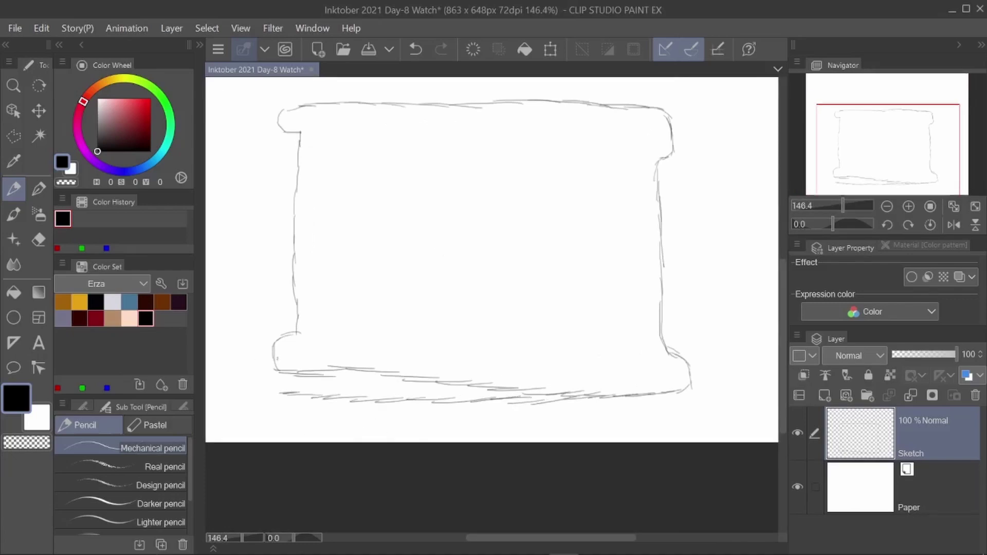
Erase the old slanted bottom edge with the Hard eraser and redraw the band's lower-left corner in pencil.
click(39, 239)
click(163, 448)
mouse_move(289, 371)
mouse_down()
mouse_move(326, 366)
mouse_move(514, 385)
mouse_up()
click(13, 189)
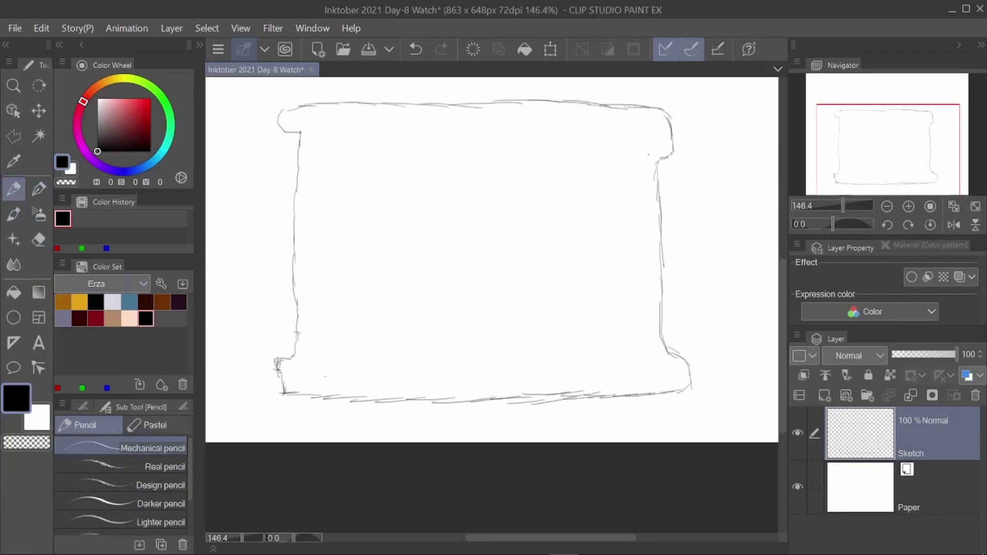
Erase the band outline's upper-left corner and redraw it in pencil as a fuller rounded end.
key(e)
drag(301, 144, 288, 125)
click(14, 189)
Sketch a large round watch face in the middle of the band and clean up its stray lines.
scroll(397, 339, down, 2)
scroll(420, 302, up, 1)
mouse_move(454, 167)
mouse_down()
mouse_move(558, 221)
mouse_move(570, 339)
mouse_move(524, 372)
mouse_up()
mouse_move(426, 171)
mouse_down()
mouse_move(381, 183)
mouse_move(353, 303)
mouse_move(383, 356)
mouse_up()
drag(363, 330, 402, 376)
mouse_move(393, 364)
mouse_down()
mouse_move(458, 383)
mouse_move(532, 372)
mouse_move(383, 331)
mouse_move(355, 286)
mouse_up()
click(39, 240)
Enclose the round watch face in a closed Polyline selection.
click(13, 135)
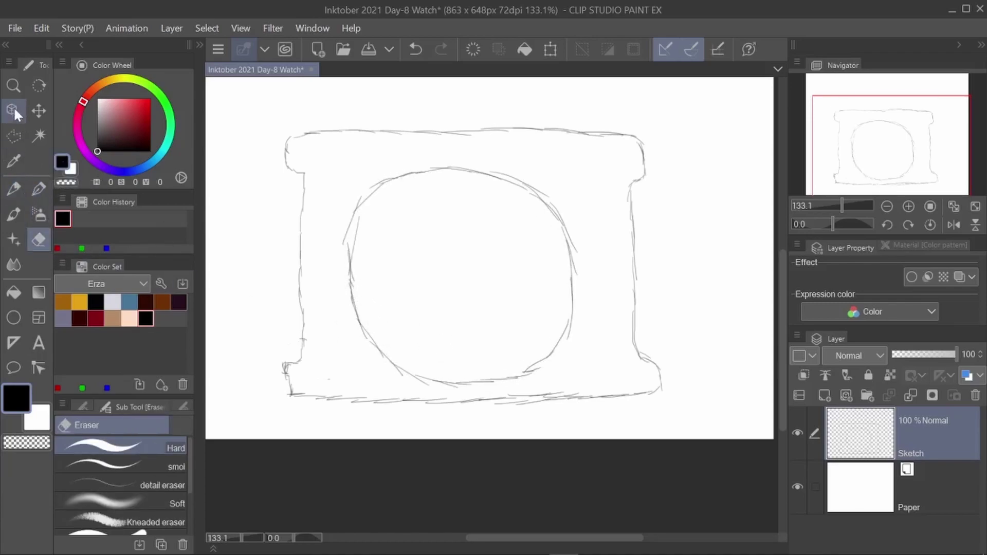
click(353, 380)
click(414, 390)
click(473, 391)
click(535, 385)
click(579, 362)
click(616, 323)
click(617, 261)
click(560, 170)
click(503, 154)
click(384, 158)
click(323, 211)
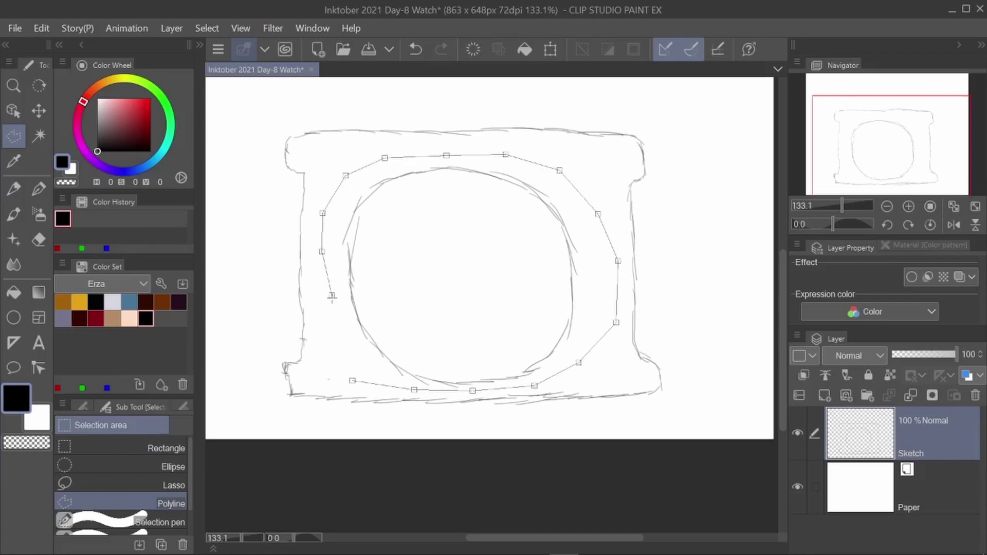
click(353, 381)
Move the selected watch face slightly up and to the right within the band, then deselect it.
click(532, 416)
drag(483, 318, 488, 308)
key(Return)
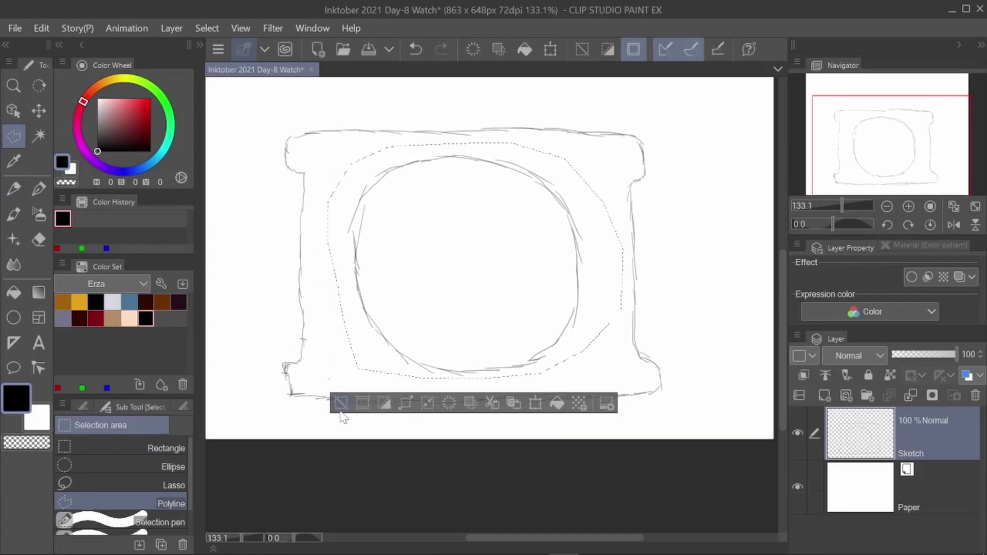
key(ctrl+d)
Sketch a curved lug from the face's upper left past the band's top edge, erasing and redrawing its tip and outer side.
key(p)
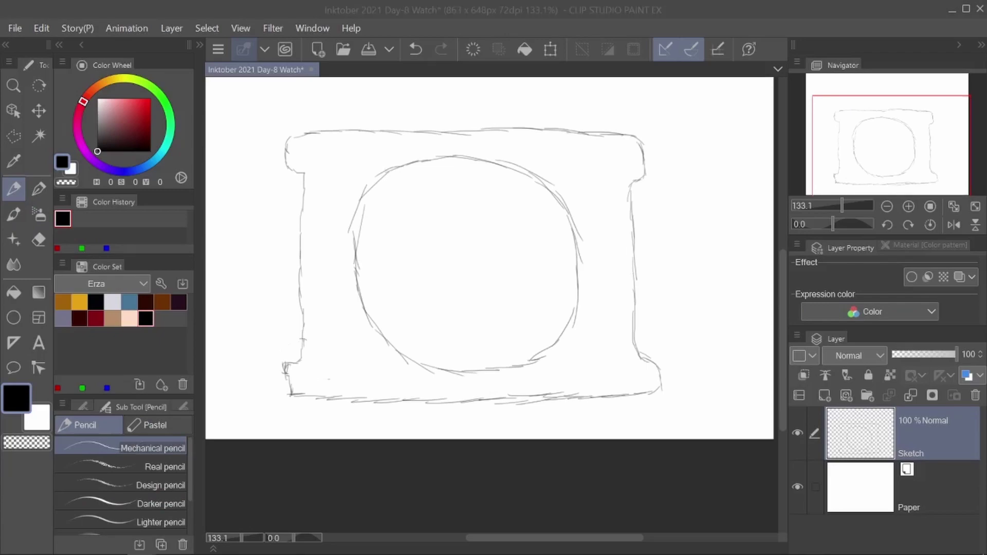
click(601, 381)
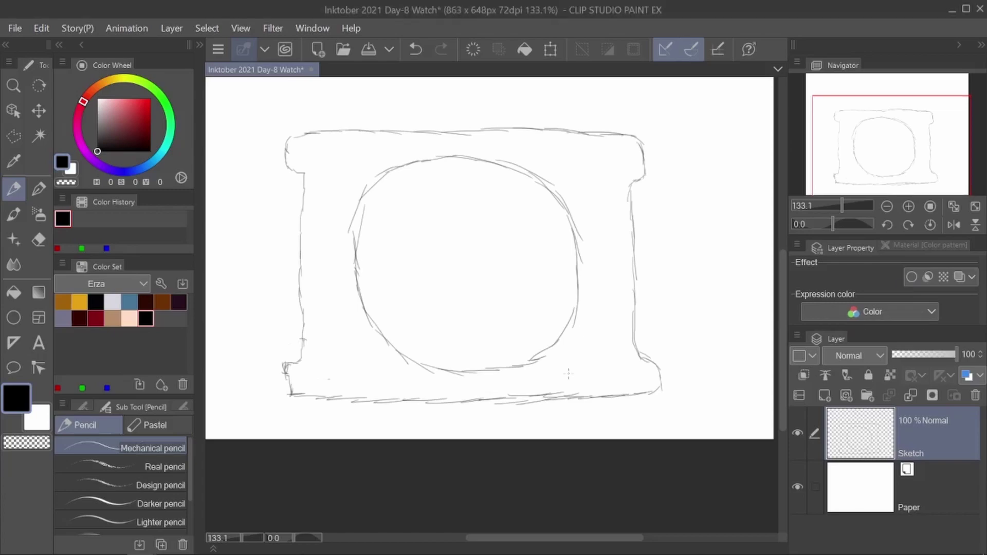
scroll(568, 268, down, 3)
scroll(496, 284, up, 7)
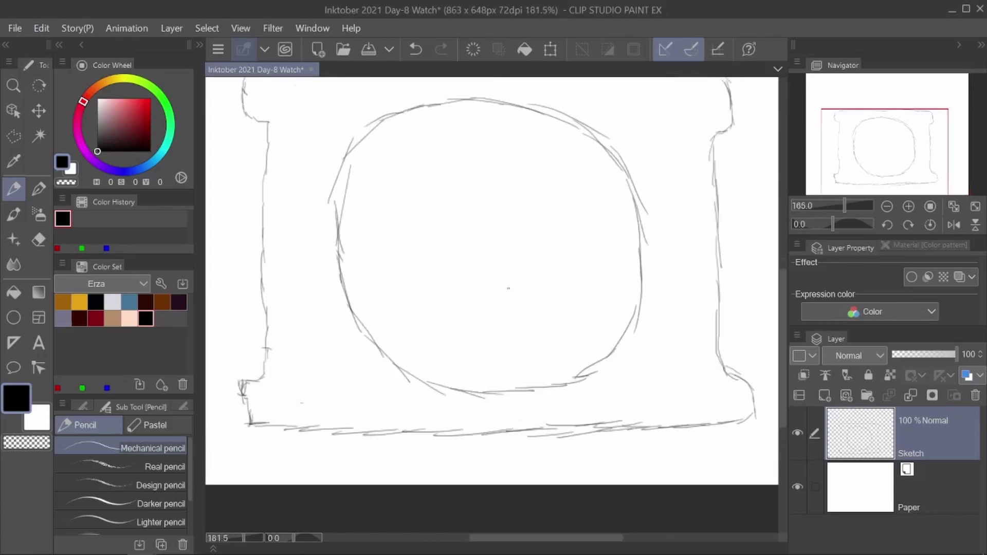
scroll(507, 283, down, 1)
scroll(301, 256, up, 1)
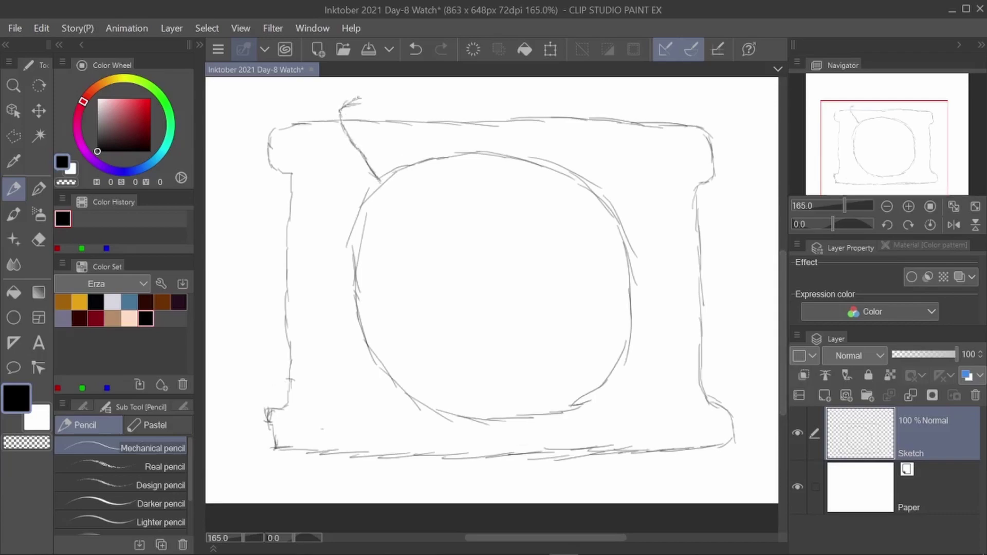
key(e)
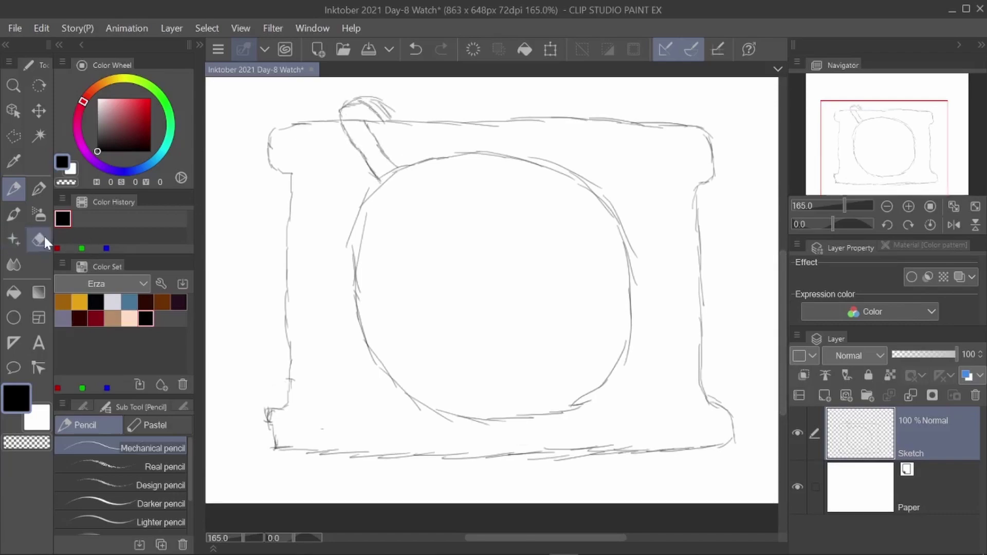
drag(374, 113, 363, 94)
key(p)
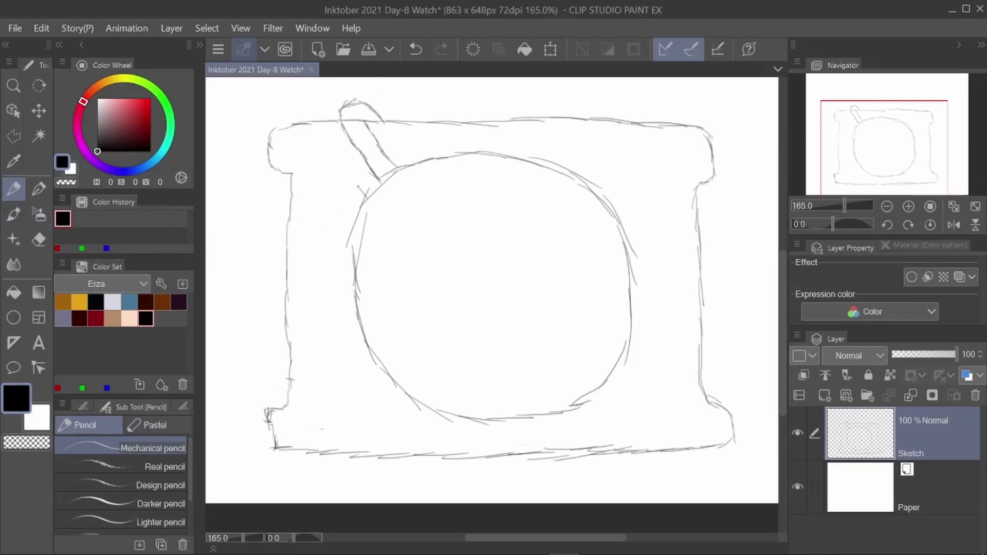
key(e)
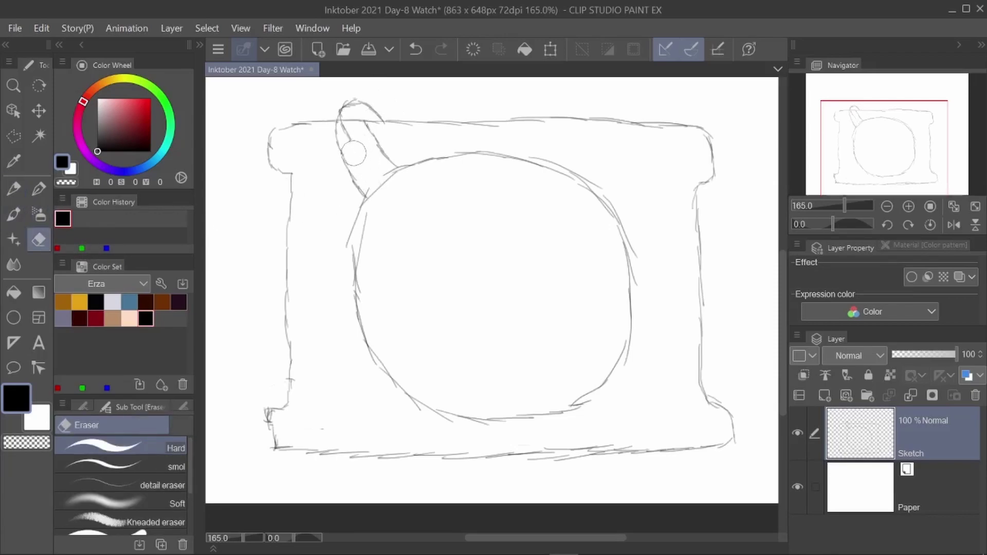
drag(355, 145, 348, 128)
Sketch matching lugs at the face's upper-right, lower-left and lower-right, and erase the band lines crossing them.
key(p)
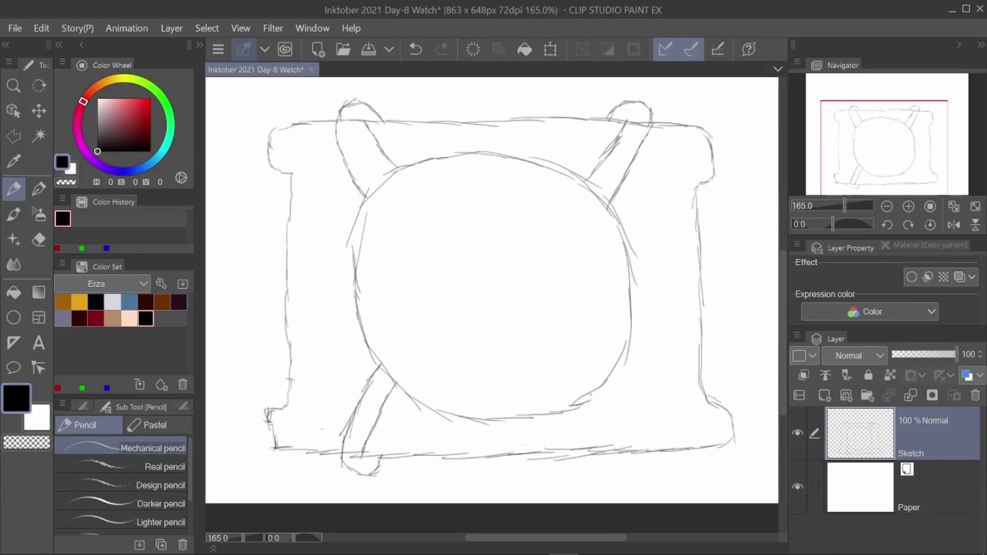
key(e)
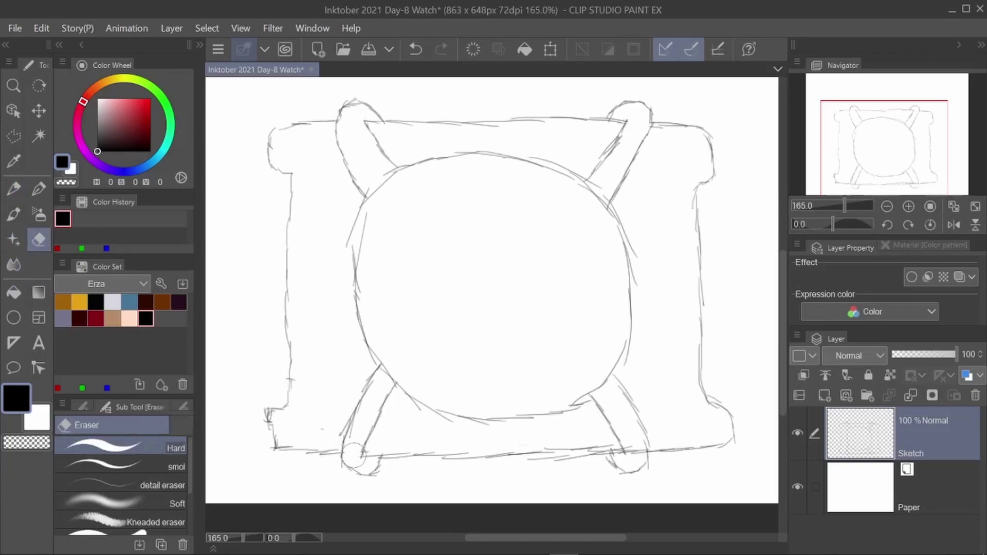
Sketch an inner ring on the watch face with four small round studs and an hourglass shape inside.
key(p)
mouse_move(479, 176)
mouse_down()
mouse_move(567, 213)
mouse_move(607, 277)
mouse_move(601, 343)
mouse_move(548, 391)
mouse_move(468, 396)
mouse_move(401, 364)
mouse_move(377, 292)
mouse_move(378, 221)
mouse_move(501, 175)
mouse_up()
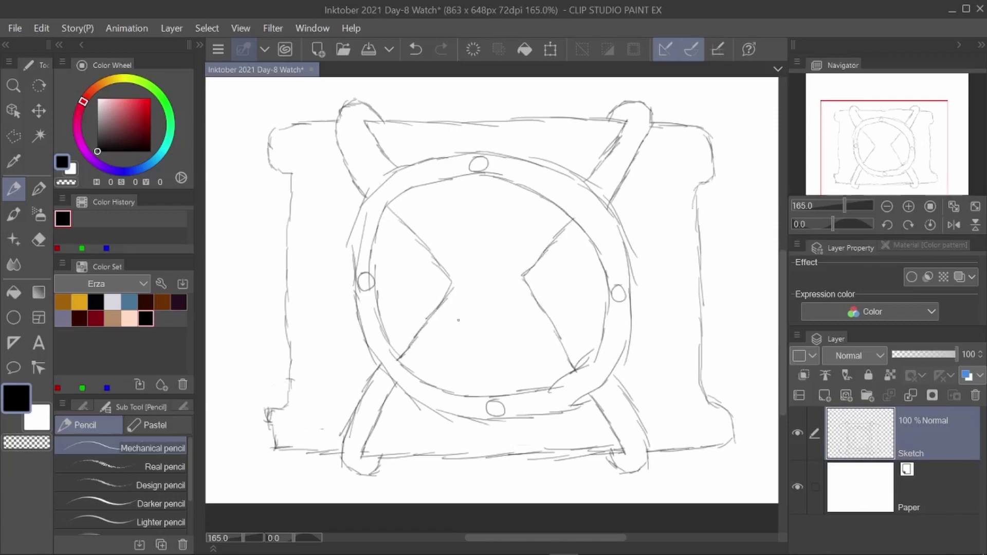
Sketch an inner rectangle parallel to the band's edges, running behind the watch face and lugs.
drag(322, 202, 325, 391)
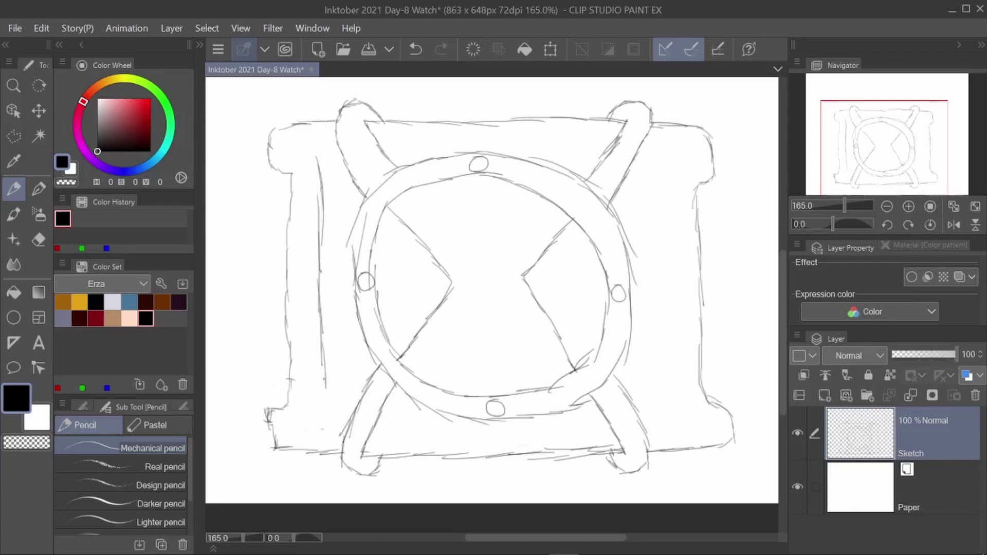
drag(370, 439, 561, 428)
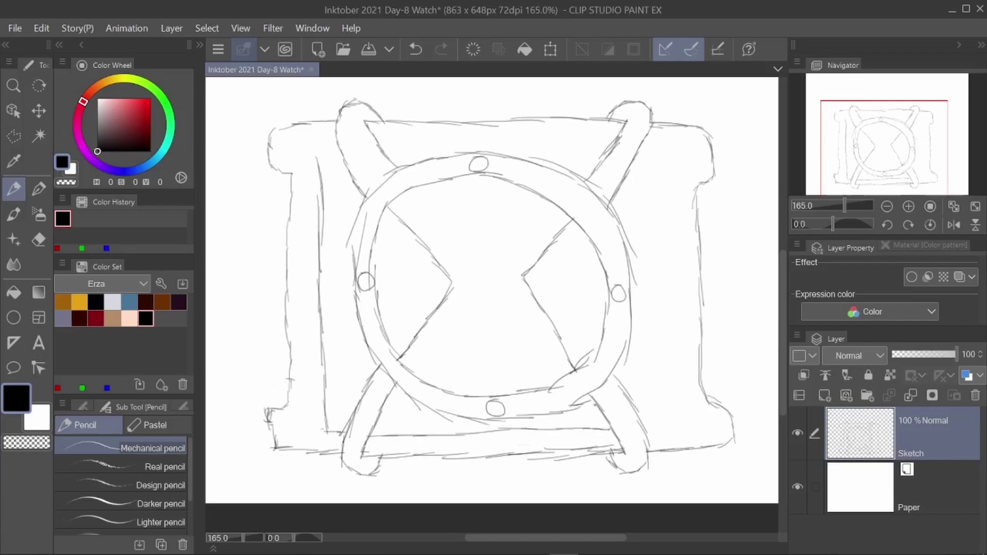
mouse_move(647, 426)
mouse_down()
mouse_move(669, 405)
mouse_move(675, 259)
mouse_move(664, 190)
mouse_up()
drag(585, 153, 476, 143)
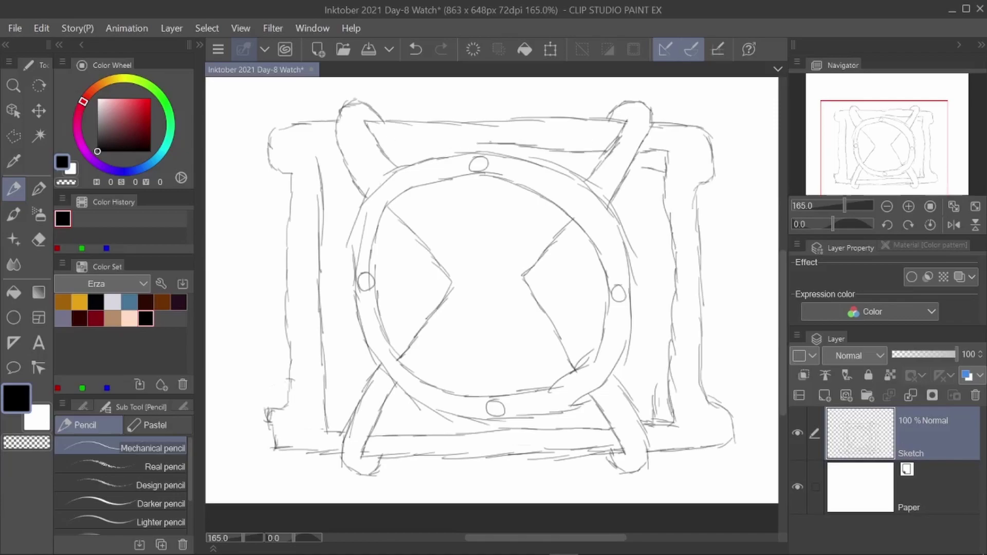
Erase the inner rectangle's sharp corners and redraw them rounded in pencil.
key(e)
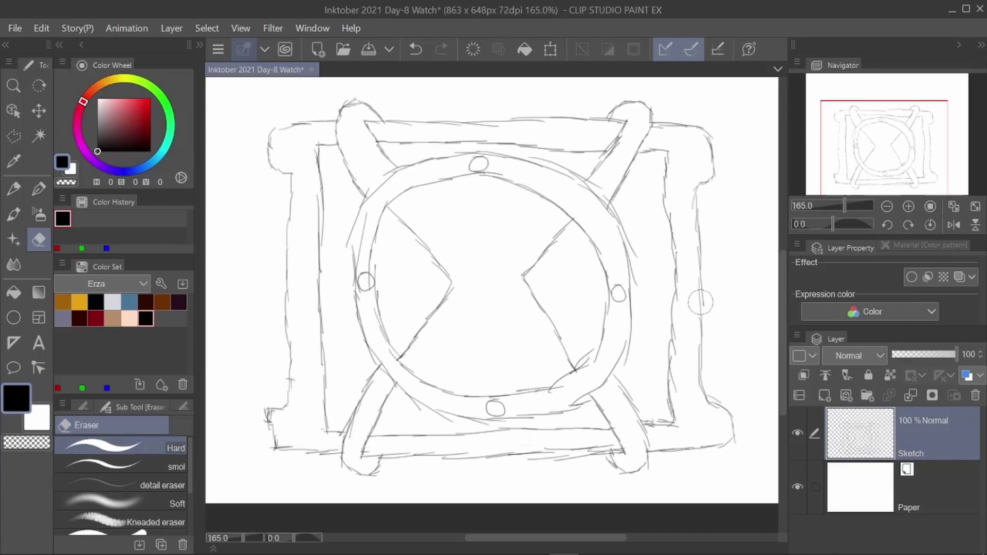
scroll(619, 302, down, 2)
key(p)
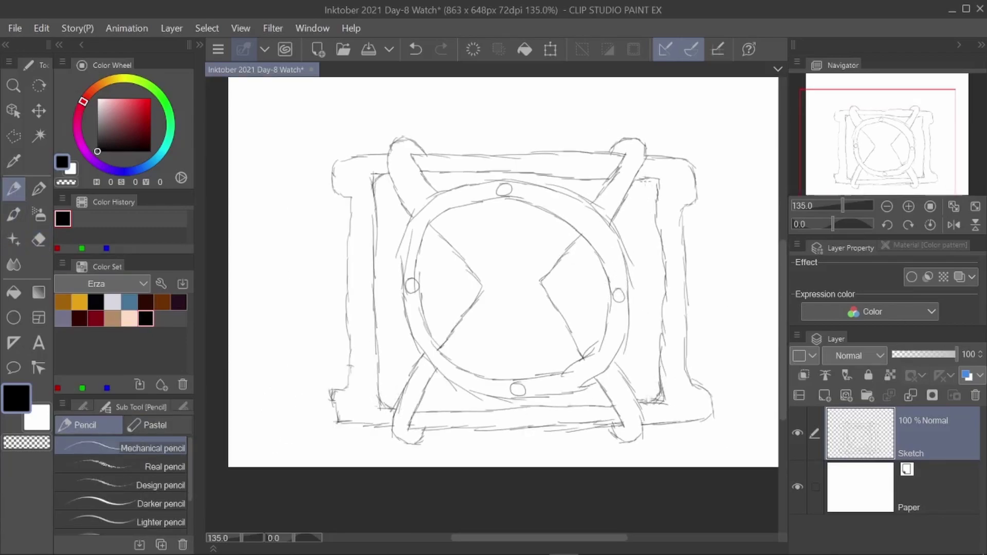
key(e)
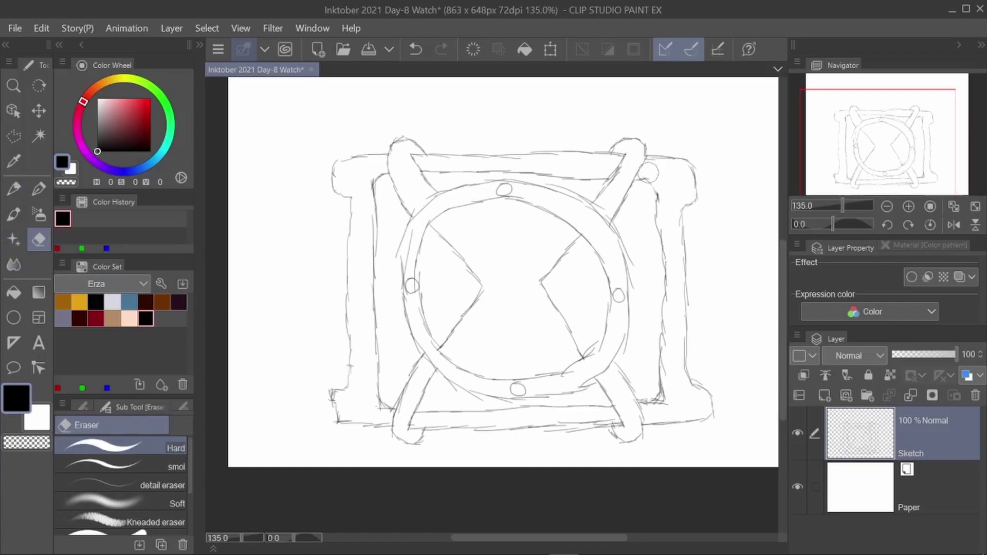
click(658, 402)
key(p)
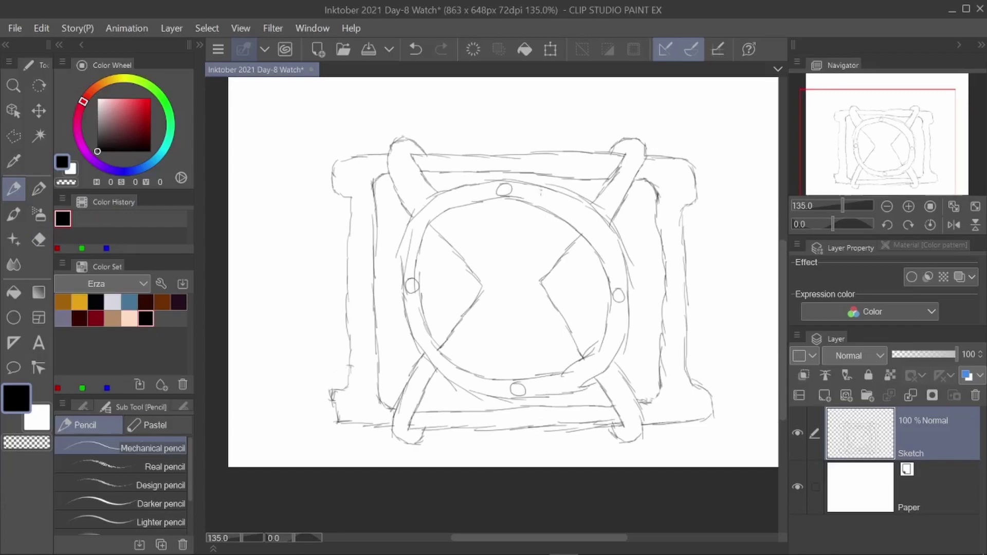
Transform the whole sketch by moving it up to the centre of the canvas.
scroll(540, 190, down, 4)
scroll(603, 143, up, 1)
click(551, 43)
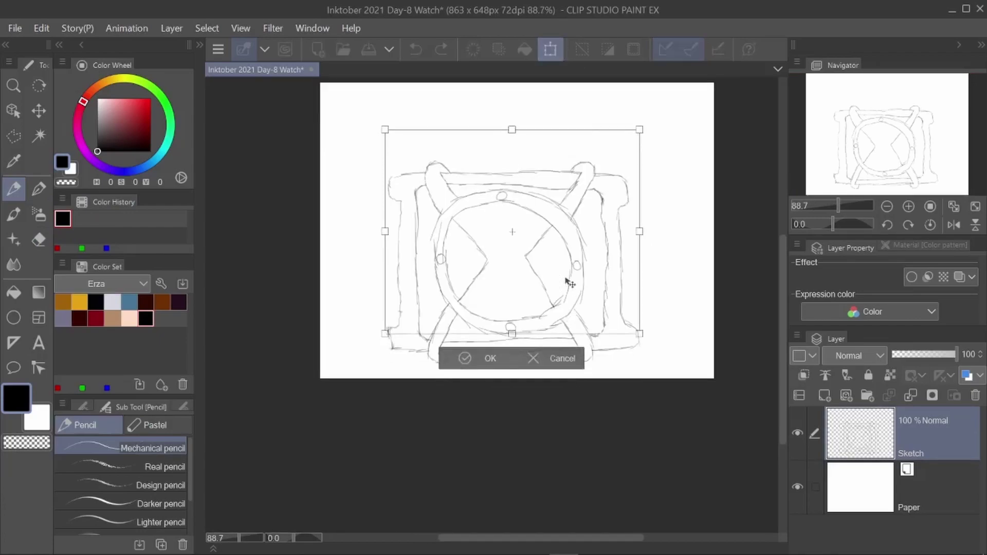
key(Return)
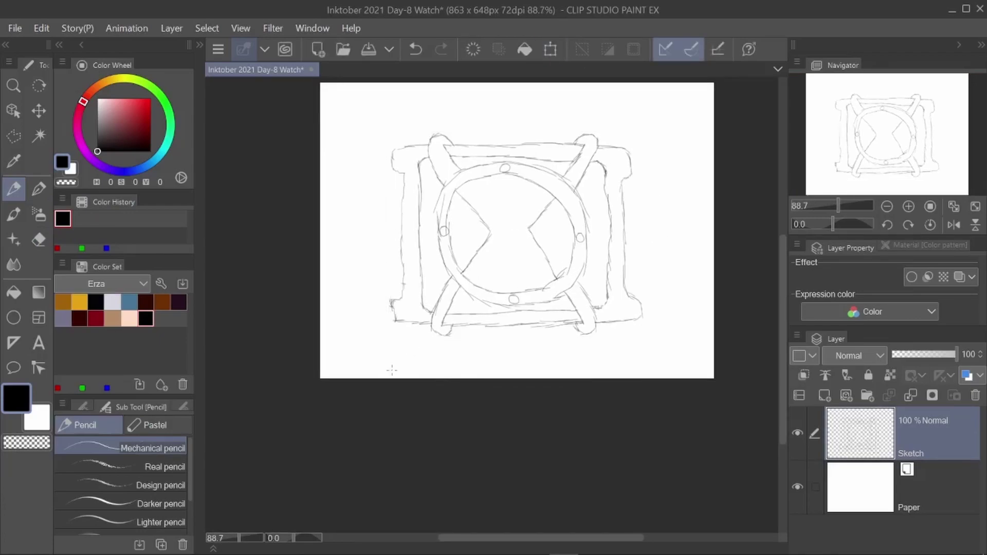
Lower the Sketch layer's opacity to 50% and add a new layer named Line Art above it.
scroll(529, 137, up, 2)
drag(955, 355, 925, 355)
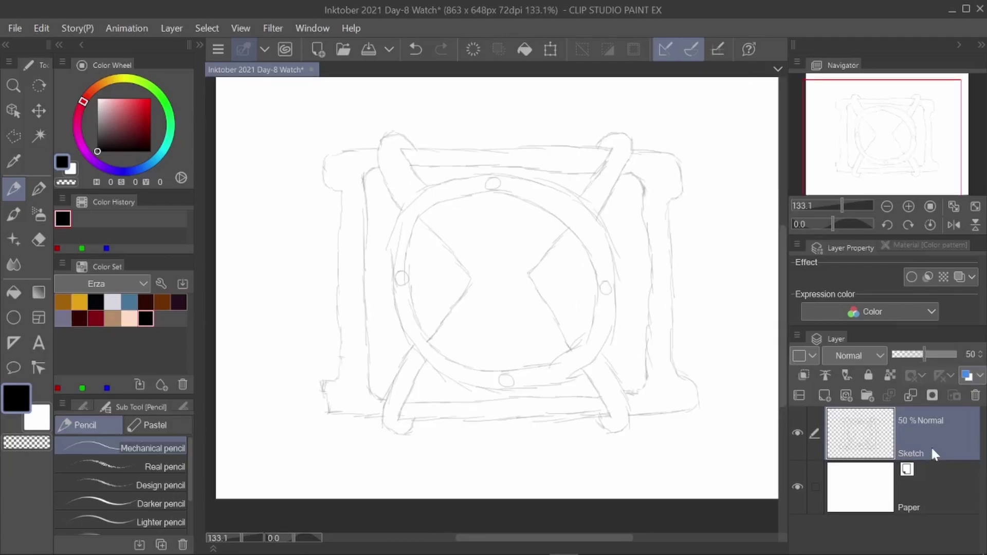
click(825, 395)
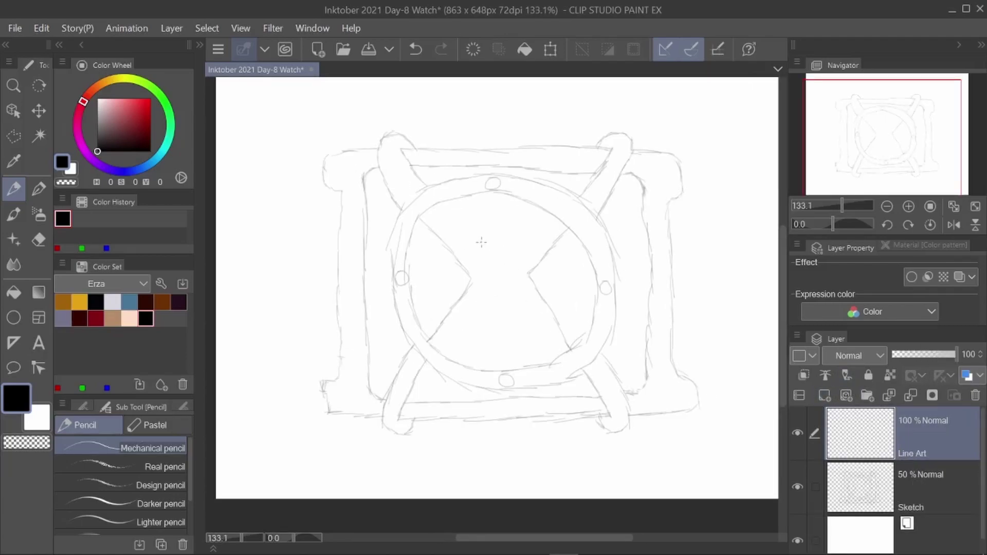
Ink the band's top edge to the left of the upper-left lug with the Curve tool.
scroll(477, 238, up, 1)
scroll(342, 131, down, 1)
scroll(338, 133, up, 10)
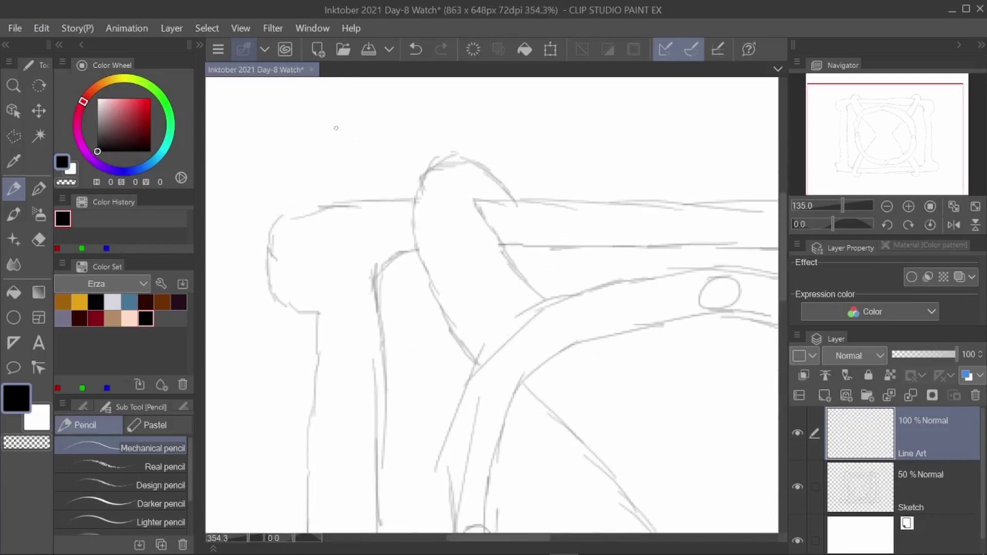
click(14, 318)
click(129, 467)
drag(318, 214, 426, 209)
click(391, 212)
Ink the band's top edge between the two upper lugs with a straight stroke.
scroll(413, 236, down, 3)
scroll(603, 196, up, 2)
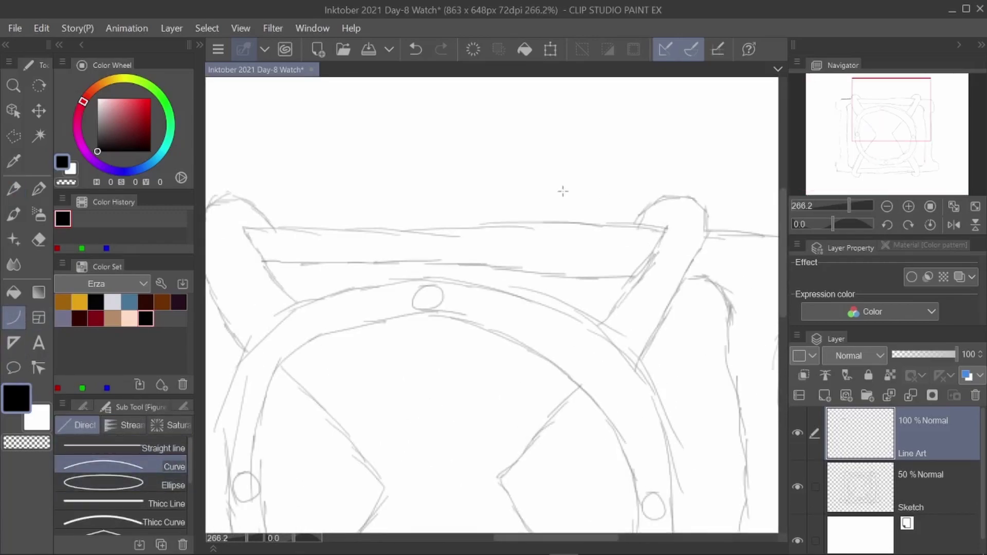
scroll(603, 195, down, 1)
drag(260, 225, 673, 226)
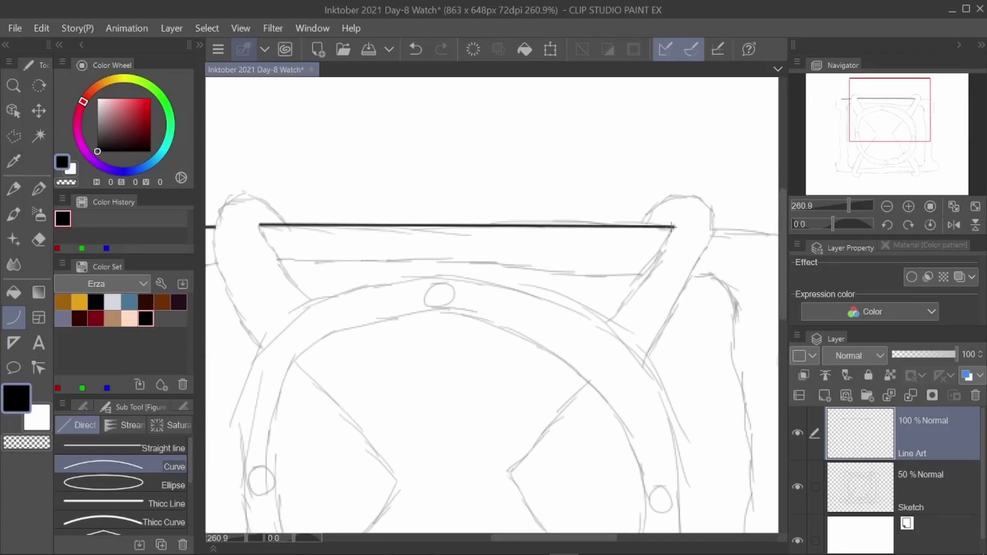
click(673, 226)
Ink the top edge right of the upper-right lug and the band's rounded upper-right end with curves.
scroll(672, 226, up, 4)
drag(406, 216, 584, 222)
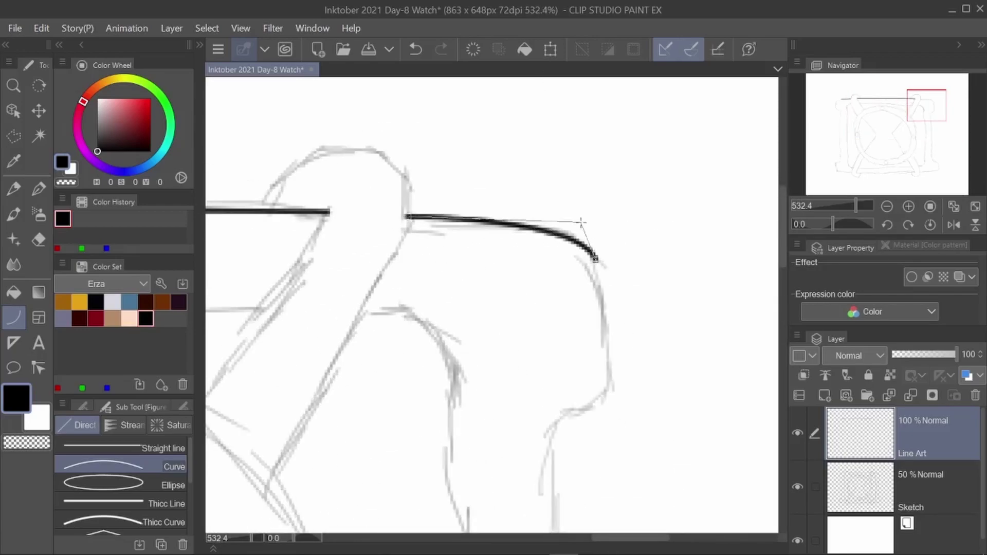
click(584, 225)
drag(595, 259, 555, 424)
click(634, 416)
Ink the band's long right side from the upper end down to the lower end.
scroll(536, 480, down, 6)
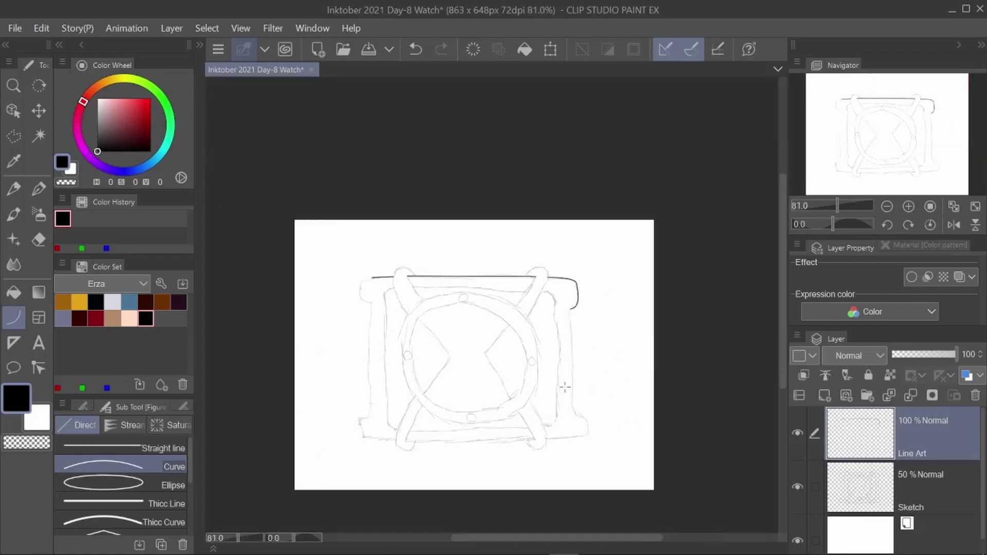
scroll(586, 304, up, 4)
drag(556, 108, 566, 461)
Ink the band's rounded lower-right end with curves, continuing along the bottom edge to the lower-right lug.
scroll(557, 417, down, 1)
scroll(556, 415, up, 2)
mouse_move(548, 262)
mouse_down()
mouse_move(625, 295)
mouse_move(592, 393)
mouse_move(377, 405)
mouse_up()
click(620, 259)
click(644, 401)
click(514, 399)
Ink the band's bottom edge between the two lower lugs with a straight stroke.
scroll(687, 336, down, 4)
scroll(689, 336, up, 3)
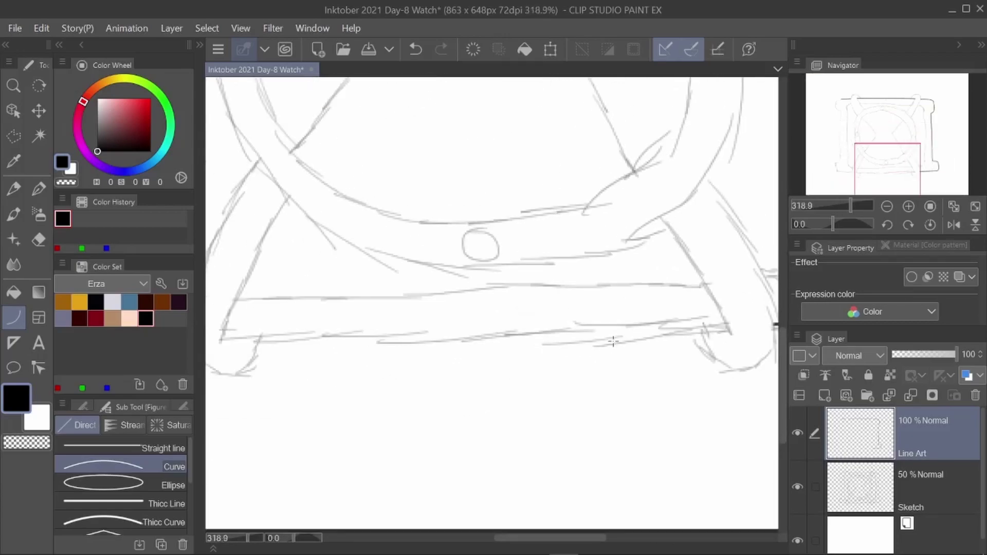
drag(727, 327, 223, 330)
click(483, 330)
Ink the bottom edge left of the lower-left lug and the band's rounded lower-left end.
drag(532, 539, 464, 539)
mouse_move(534, 327)
mouse_down()
mouse_move(379, 331)
mouse_move(407, 328)
mouse_move(395, 284)
mouse_move(404, 245)
mouse_up()
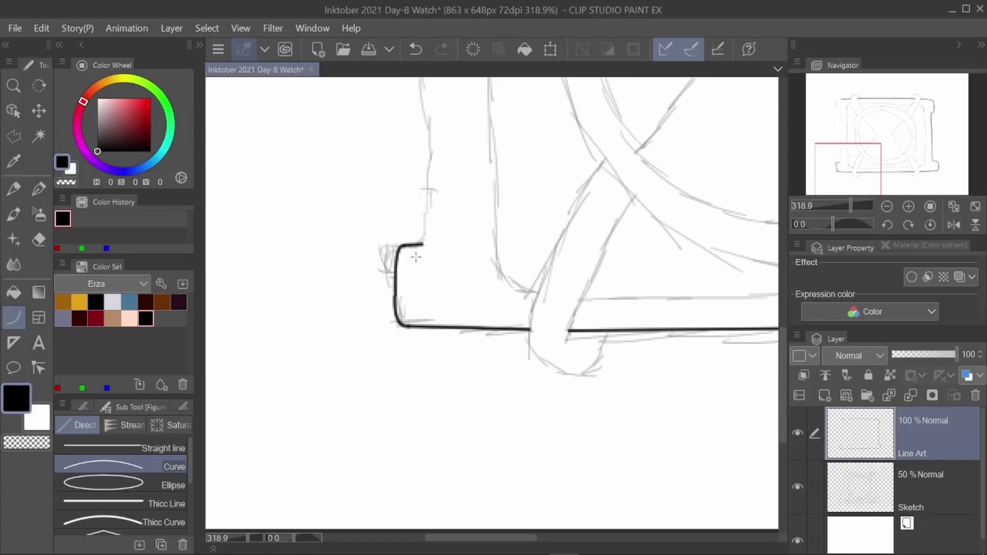
Ink the band's long left side from the lower-left end up to the upper-left end.
scroll(417, 256, down, 5)
scroll(428, 216, up, 3)
drag(443, 417, 441, 105)
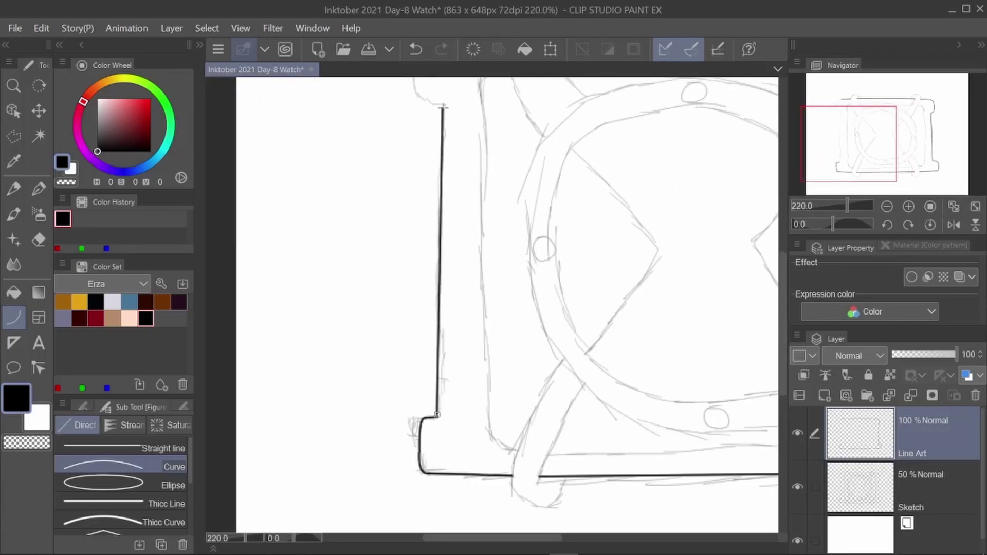
scroll(456, 432, up, 5)
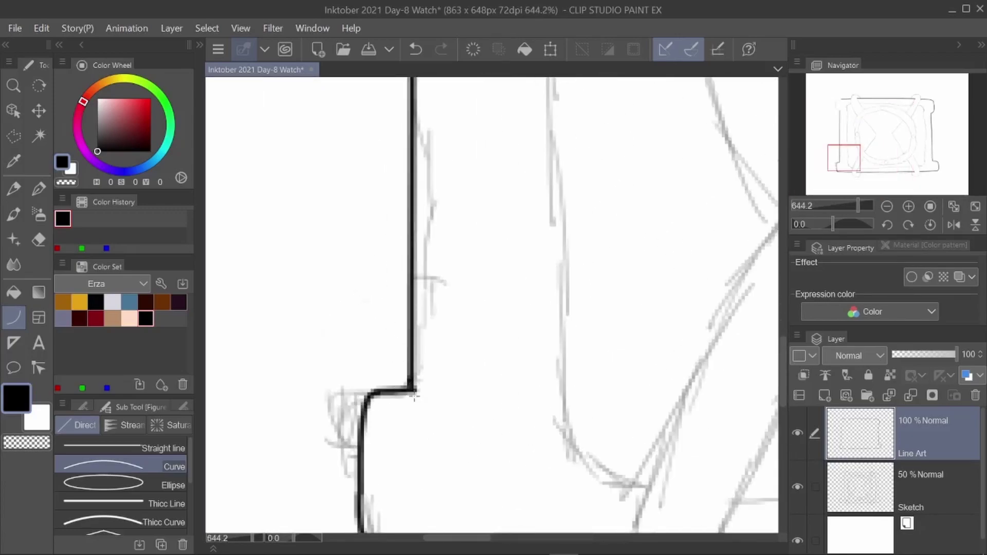
Ink the band's rounded upper-left end with curves, continuing along the top edge to the upper-left lug.
scroll(415, 397, down, 3)
scroll(370, 260, up, 3)
drag(381, 289, 437, 336)
mouse_move(383, 289)
mouse_down()
mouse_move(410, 189)
mouse_move(453, 187)
mouse_up()
click(374, 189)
click(428, 187)
Draw a large ellipse on the Line Art layer for the watch face's outer ring.
scroll(444, 207, down, 6)
scroll(441, 208, up, 4)
scroll(551, 185, down, 1)
click(103, 484)
mouse_move(354, 155)
mouse_down()
mouse_move(610, 352)
mouse_move(679, 442)
mouse_up()
Enclose the outer ring in a polyline selection and scale and move it to fit the sketched ring.
key(m)
click(351, 436)
click(409, 457)
click(556, 471)
click(651, 454)
click(697, 413)
click(708, 360)
click(689, 202)
click(483, 136)
click(355, 168)
click(351, 436)
key(ctrl+t)
drag(541, 357, 542, 347)
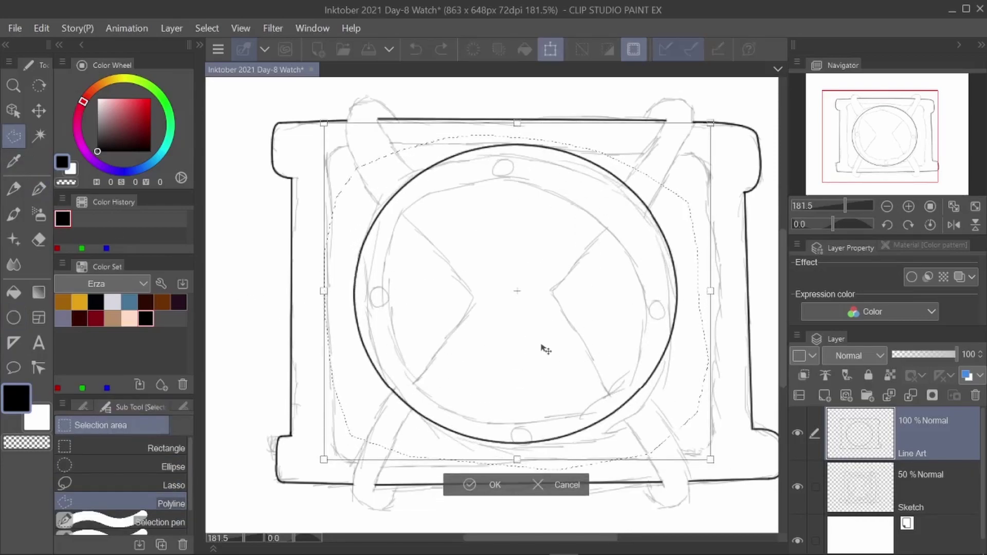
drag(710, 460, 722, 467)
drag(479, 296, 471, 309)
drag(517, 480, 516, 466)
Free-transform the selected outer ring, nudging its left side slightly upward.
click(200, 45)
click(350, 329)
mouse_move(435, 299)
mouse_down()
mouse_move(452, 289)
mouse_move(441, 280)
mouse_move(433, 293)
mouse_up()
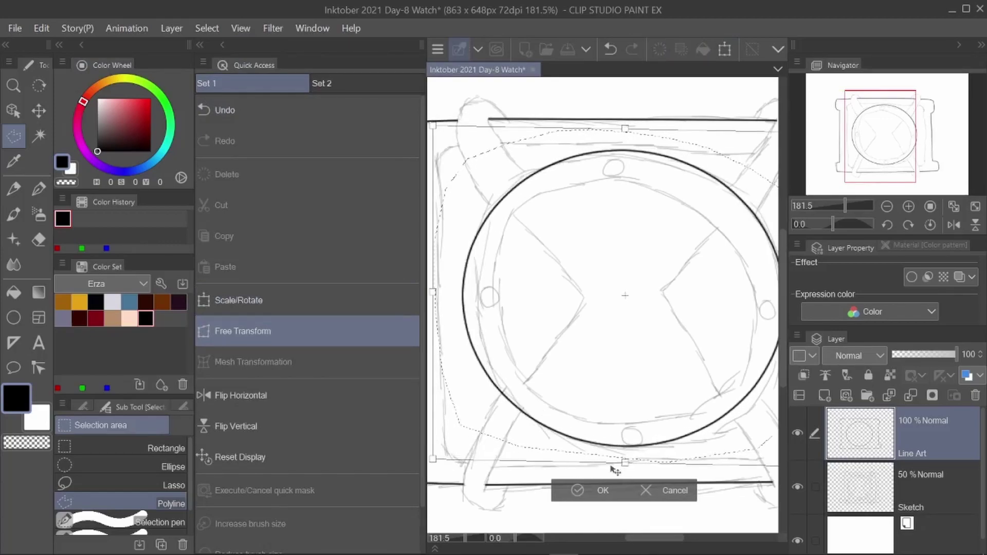
scroll(616, 471, down, 3)
Start a mesh transformation on the outer ring and reshape its lower part, pulling the lower-right corner outward.
click(295, 362)
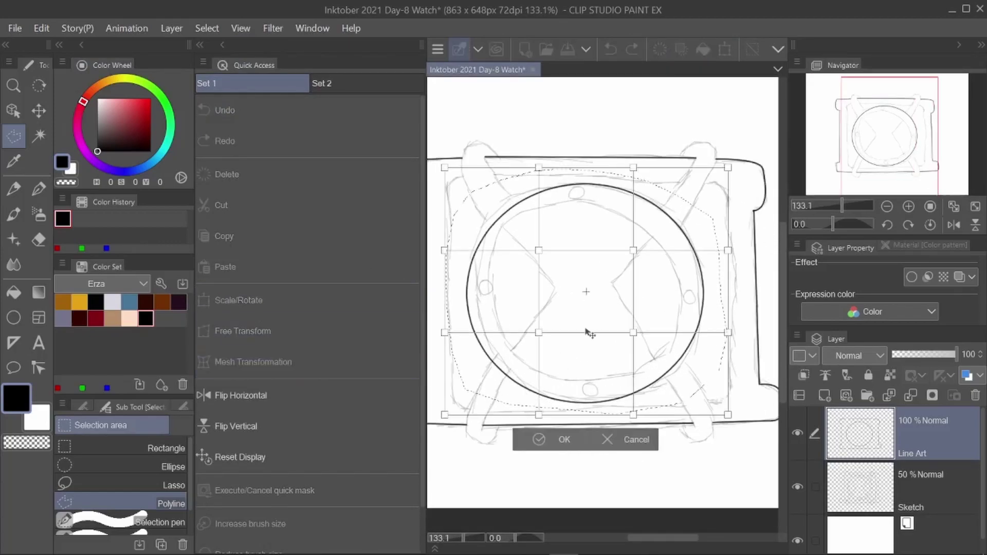
scroll(591, 333, up, 2)
drag(642, 539, 612, 539)
drag(555, 422, 595, 373)
drag(629, 539, 657, 546)
drag(736, 424, 771, 413)
drag(674, 542, 702, 542)
drag(724, 428, 739, 443)
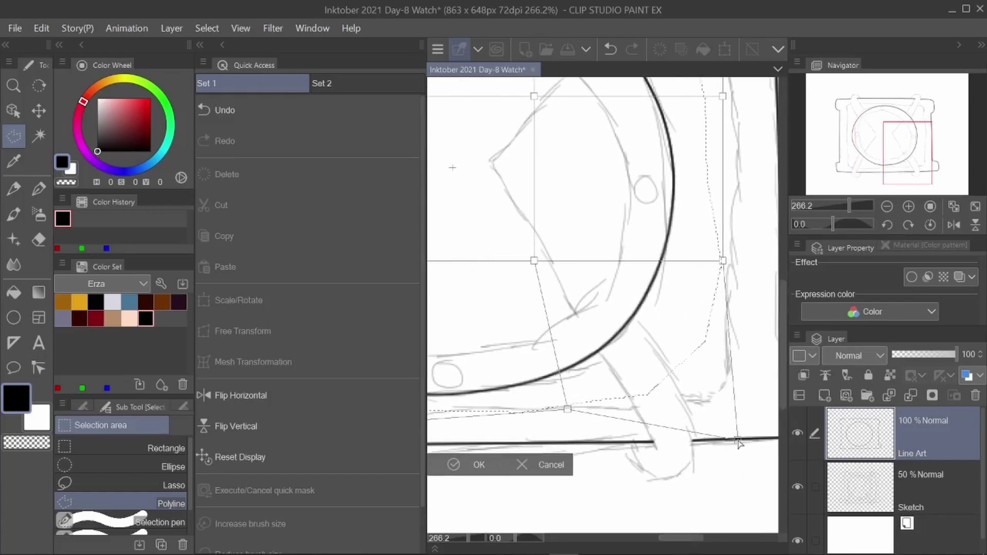
Reshape the outer ring's right side and pull the mesh's upper-left corner outward to match the sketch.
scroll(653, 323, down, 7)
scroll(684, 308, up, 7)
drag(704, 189, 688, 190)
drag(783, 334, 783, 292)
drag(696, 538, 654, 538)
drag(437, 172, 411, 143)
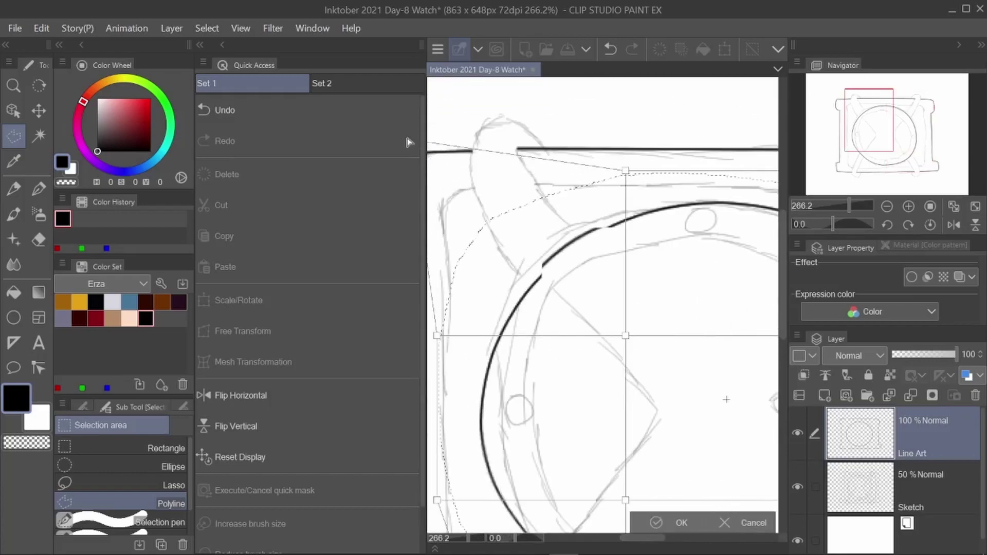
Push the two middle mesh points on the outer ring's left side inward, apply the warp and deselect.
scroll(634, 308, down, 8)
scroll(594, 348, up, 9)
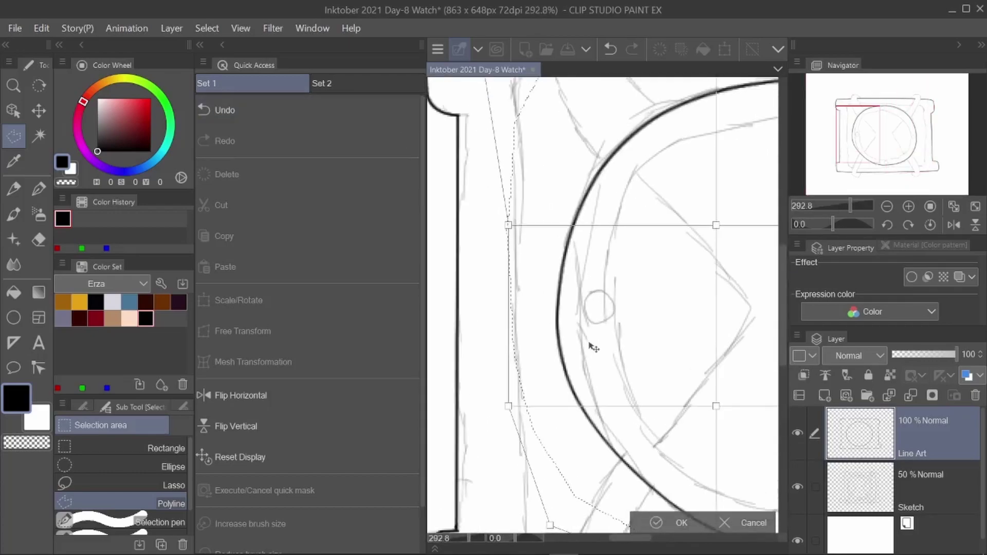
drag(508, 406, 557, 427)
drag(508, 225, 525, 236)
scroll(491, 265, down, 7)
scroll(562, 320, up, 4)
key(Return)
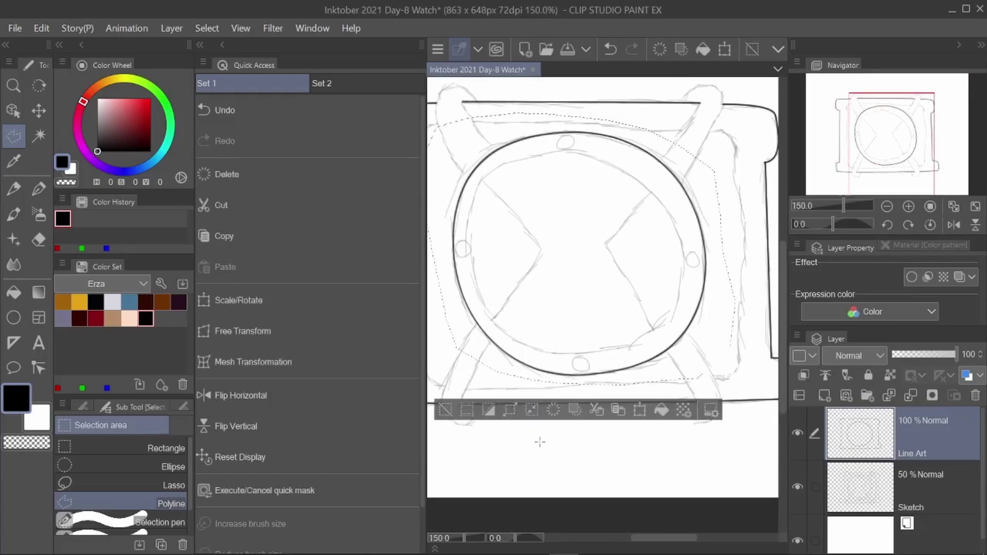
key(ctrl+d)
Toggle the Sketch layer off and on to check the line art by itself.
click(796, 486)
scroll(698, 384, down, 2)
click(798, 486)
Ink the upper-left lug's left side with the Curve tool, from the outer ring to the band's top edge.
scroll(527, 178, up, 5)
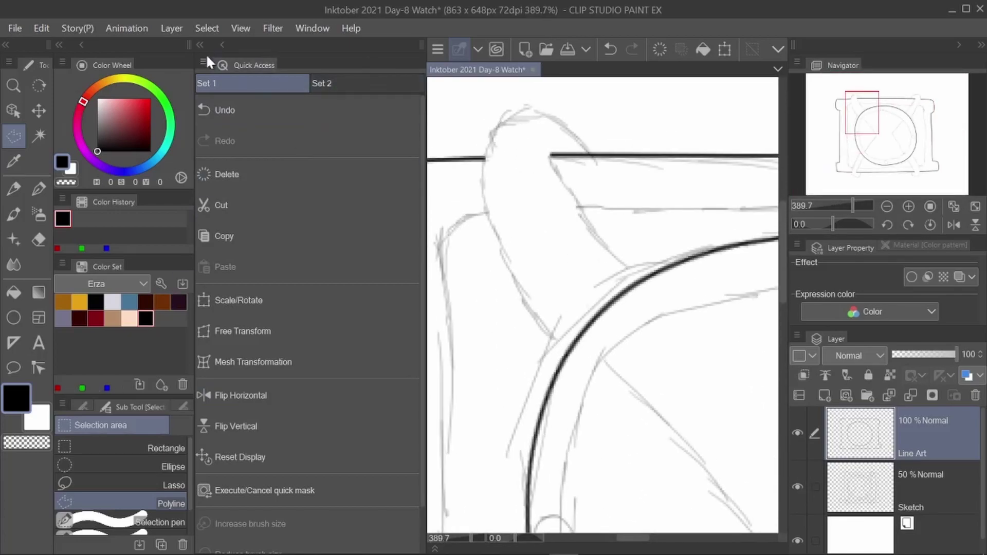
click(200, 45)
click(14, 318)
click(119, 464)
mouse_move(460, 351)
mouse_down()
mouse_move(377, 139)
mouse_move(373, 158)
mouse_move(483, 156)
mouse_up()
click(367, 261)
Ink the upper-left lug's rounded top and its right side down to the outer ring with curves.
click(430, 82)
key(ctrl+z)
mouse_move(372, 159)
mouse_down()
mouse_move(415, 109)
mouse_move(479, 154)
mouse_move(526, 283)
mouse_up()
click(387, 110)
click(450, 116)
click(458, 231)
Ink the upper-right lug's two sides and rounded top with curves.
drag(527, 538, 612, 550)
drag(525, 369, 586, 113)
click(601, 241)
click(635, 115)
key(ctrl+z)
mouse_move(633, 161)
mouse_down()
mouse_move(585, 112)
mouse_move(529, 156)
mouse_move(469, 308)
mouse_up()
click(638, 116)
click(547, 112)
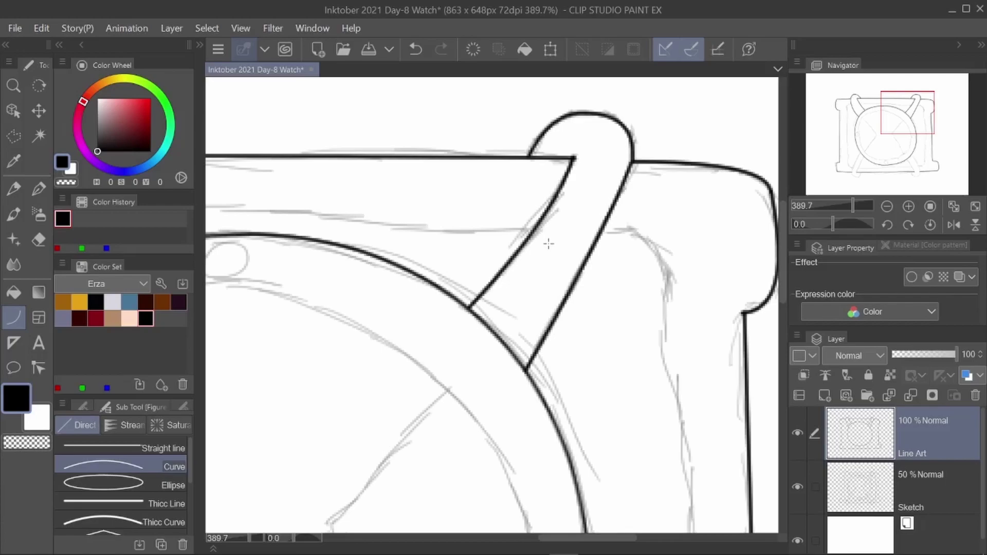
Ink the lower-left lug's two sides and rounded bottom end with curves.
scroll(549, 243, down, 15)
scroll(454, 338, up, 9)
scroll(585, 250, up, 9)
drag(489, 142, 376, 398)
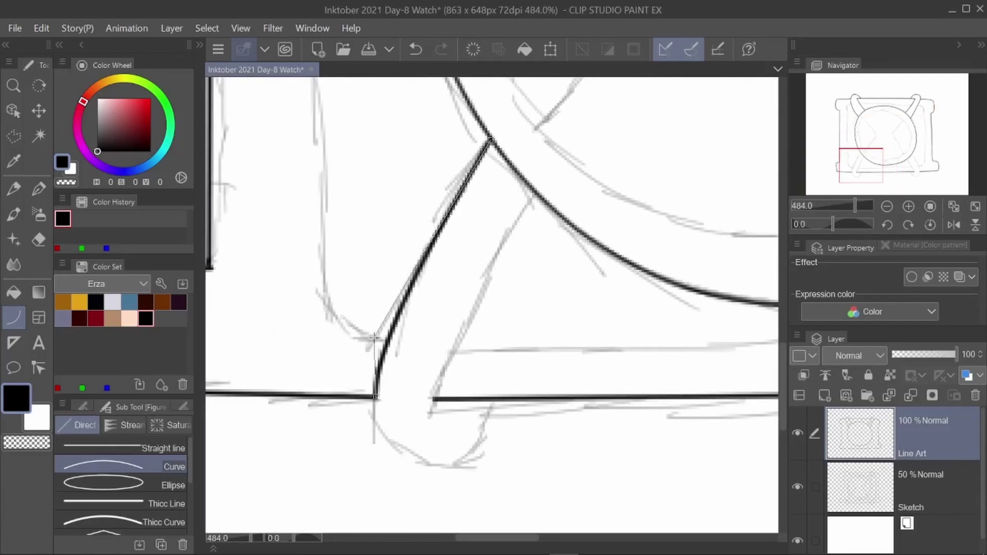
click(437, 463)
click(475, 465)
drag(536, 193, 434, 399)
click(452, 341)
Ink the lower-right lug's two sides and rounded bottom end with curves.
scroll(417, 367, down, 4)
scroll(573, 328, up, 2)
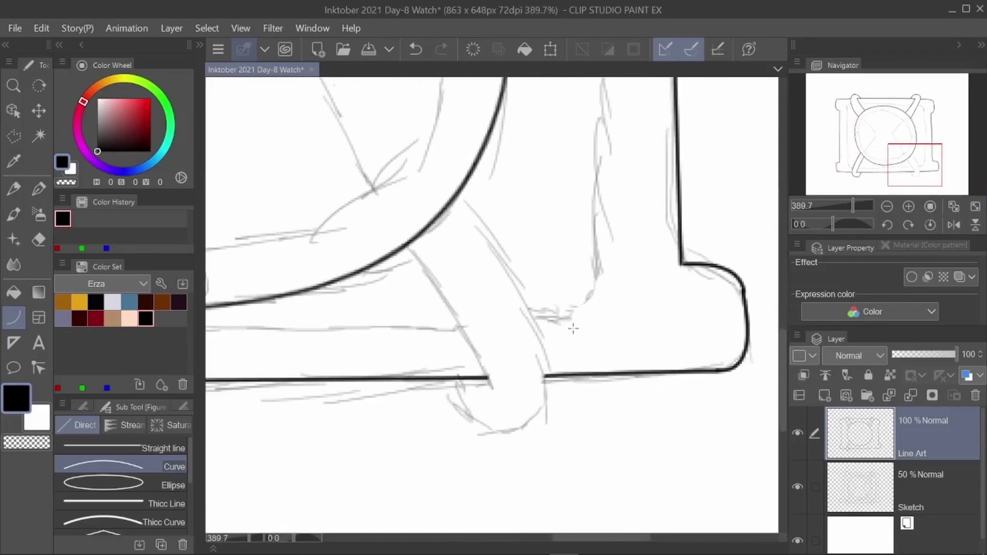
mouse_move(458, 194)
mouse_down()
mouse_move(545, 377)
mouse_move(494, 432)
mouse_up()
click(548, 325)
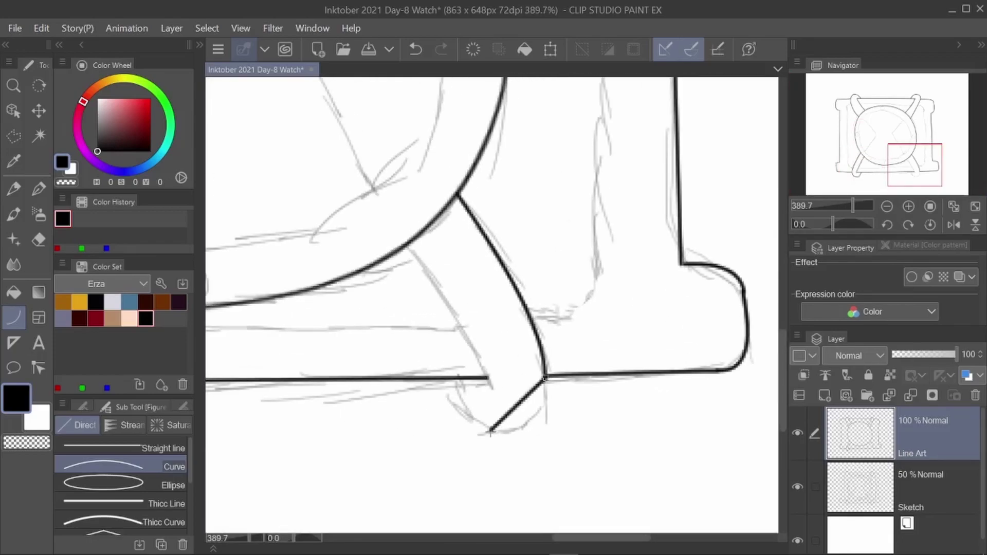
click(414, 255)
Draw an ellipse inside the outer ring for the watch face's inner circle.
scroll(407, 242, down, 4)
scroll(398, 222, up, 1)
click(103, 484)
drag(368, 174, 617, 405)
click(418, 50)
mouse_move(332, 133)
mouse_down()
mouse_move(606, 387)
mouse_move(590, 395)
mouse_up()
click(416, 50)
drag(445, 228, 575, 365)
Enclose the inner circle in a polyline selection, scale and move it to fit inside the outer ring, and deselect.
key(m)
click(420, 308)
key(ctrl+t)
drag(535, 324, 453, 268)
drag(532, 330, 472, 295)
drag(649, 431, 670, 452)
drag(517, 343, 563, 364)
drag(673, 454, 691, 469)
drag(531, 361, 532, 352)
click(454, 485)
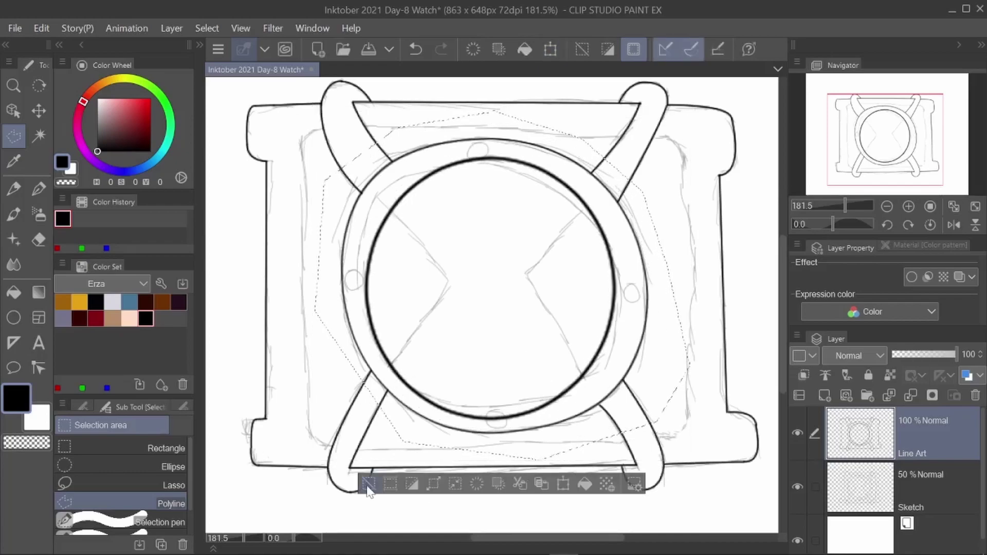
click(365, 483)
Reselect the inner circle with a polyline and mesh-transform it, pulling the upper-left corner outward.
click(199, 45)
click(377, 337)
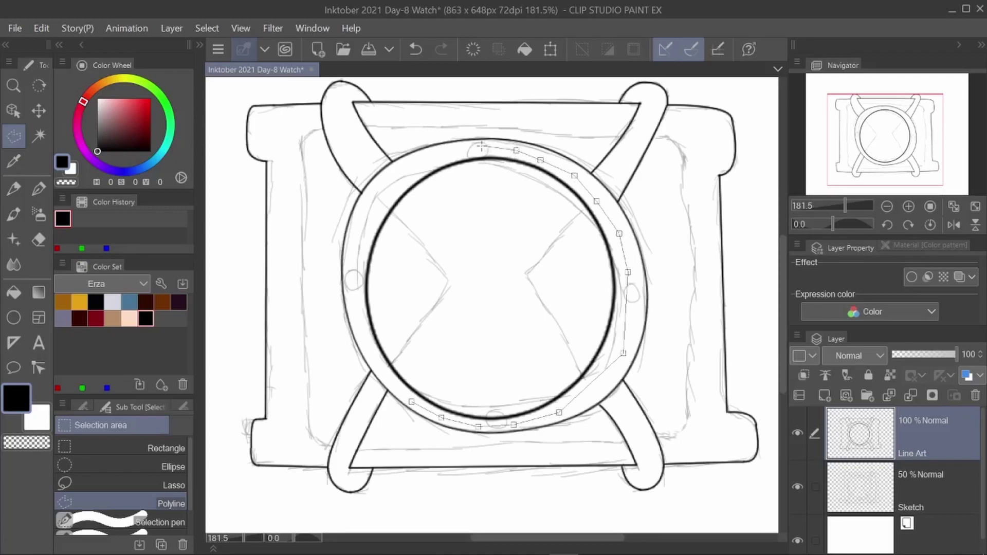
double_click(374, 363)
click(199, 45)
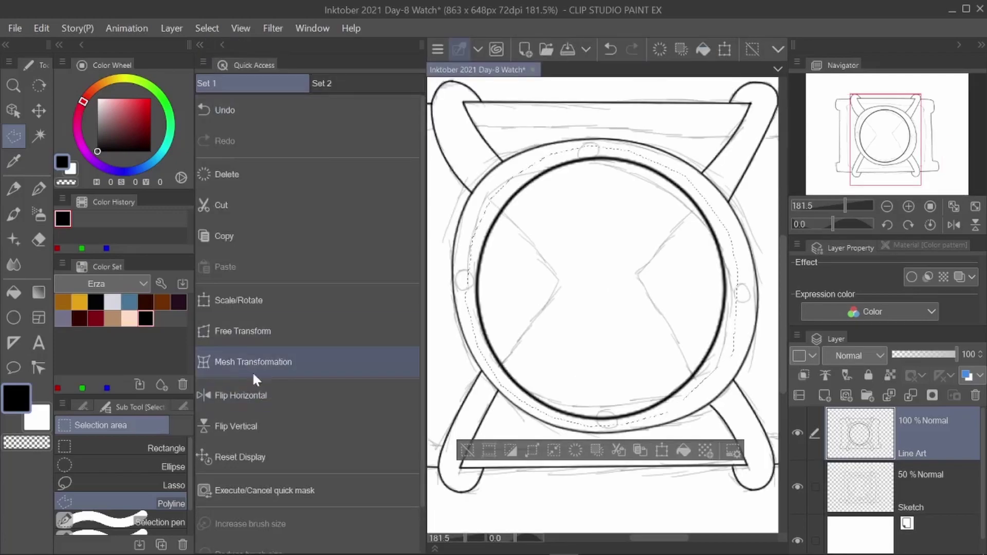
click(254, 363)
drag(464, 146, 441, 140)
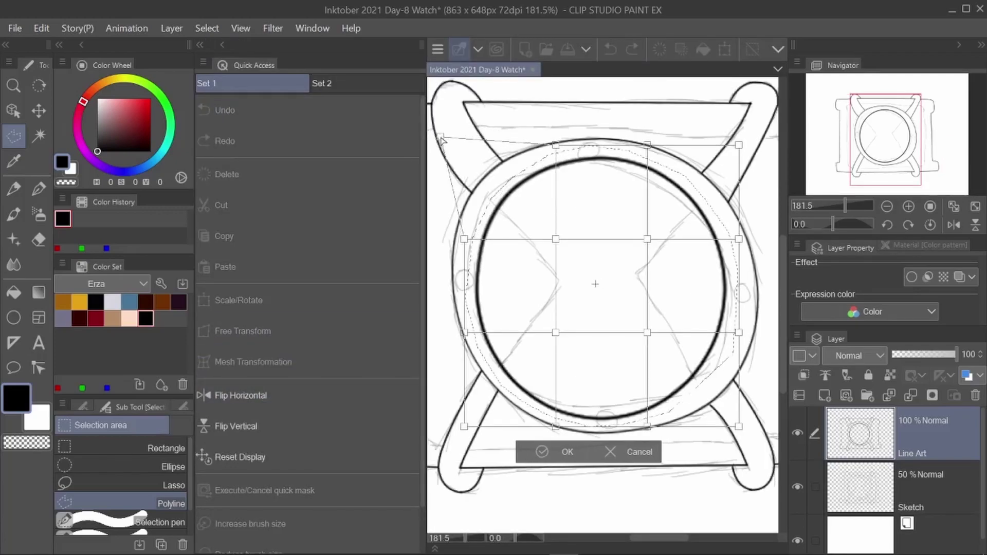
Push the inner circle's bottom and upper-right mesh points inward to follow the sketch and apply the warp.
drag(613, 275, 613, 278)
drag(556, 428, 563, 419)
drag(647, 428, 649, 416)
drag(739, 147, 729, 157)
drag(647, 147, 649, 156)
key(Return)
click(200, 44)
click(798, 488)
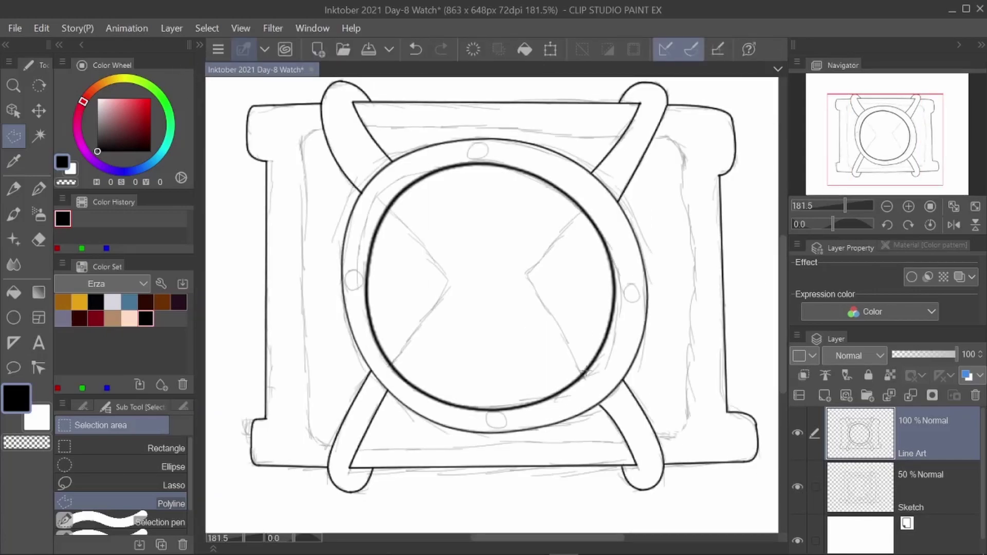
Draw four small ellipses between the two circles, over the sketched studs on the ring's top, right, bottom and left.
scroll(581, 380, down, 2)
scroll(509, 219, up, 10)
click(14, 318)
drag(473, 180, 498, 207)
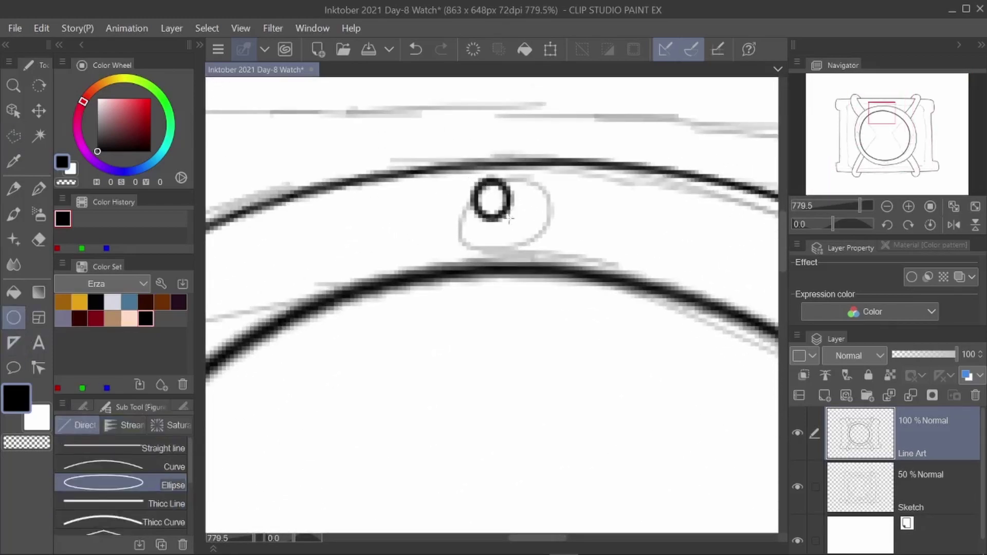
scroll(544, 246, down, 8)
scroll(546, 263, up, 8)
drag(531, 244, 591, 318)
scroll(609, 283, down, 8)
scroll(485, 405, up, 8)
drag(437, 354, 489, 412)
scroll(488, 411, down, 3)
scroll(463, 318, up, 3)
drag(413, 294, 447, 339)
scroll(447, 341, down, 4)
scroll(600, 348, up, 3)
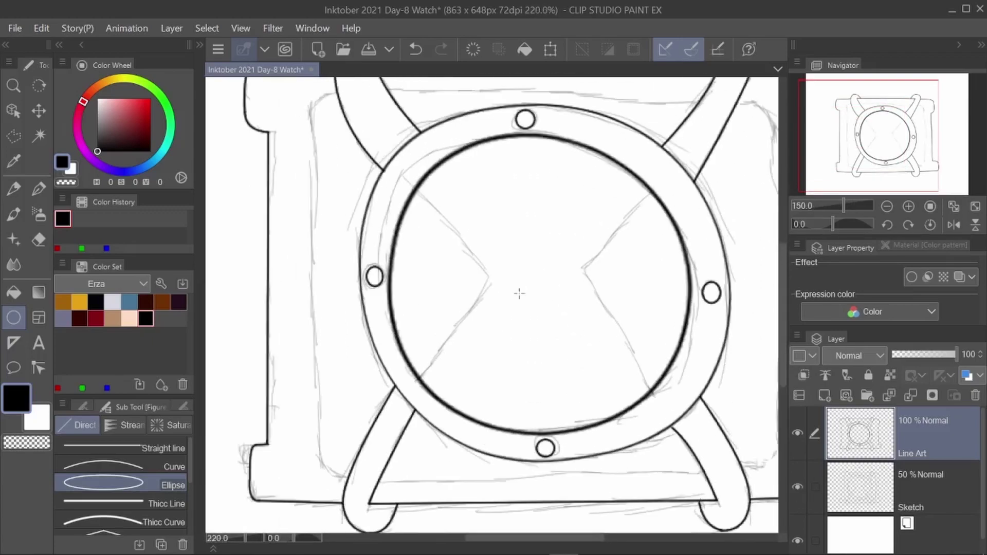
drag(410, 175, 510, 284)
click(415, 50)
Ink the hourglass's left side with two straight lines from the inner circle meeting at a point.
click(129, 465)
mouse_move(410, 176)
mouse_down()
mouse_move(539, 327)
mouse_move(416, 508)
mouse_up()
click(539, 327)
click(415, 508)
drag(514, 538, 558, 538)
mouse_move(581, 179)
mouse_down()
mouse_move(489, 295)
mouse_move(461, 313)
mouse_move(580, 530)
mouse_up()
click(460, 313)
scroll(540, 453, down, 3)
scroll(540, 453, up, 3)
click(415, 49)
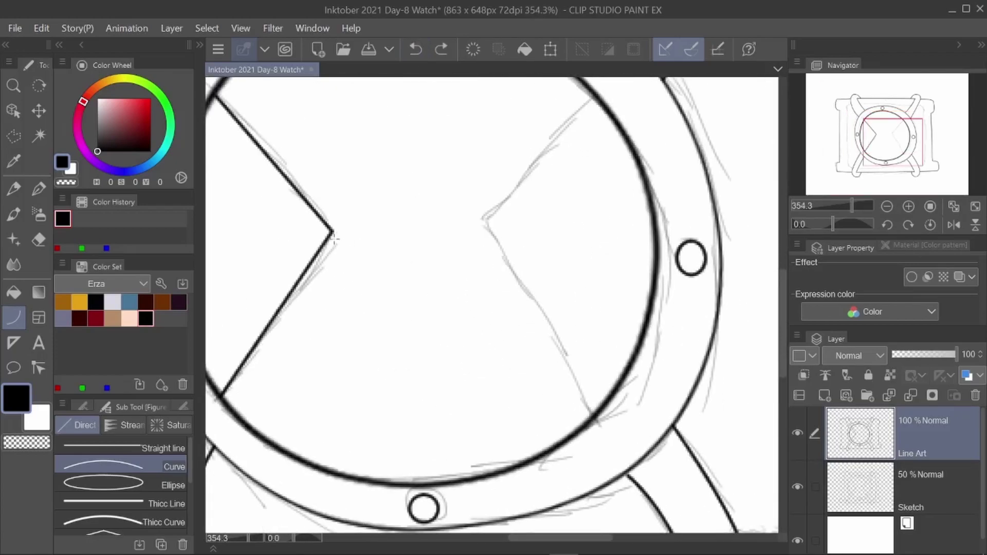
Ink the hourglass's right side with two straight lines from the inner circle meeting at a point.
drag(495, 231, 598, 418)
scroll(598, 418, down, 4)
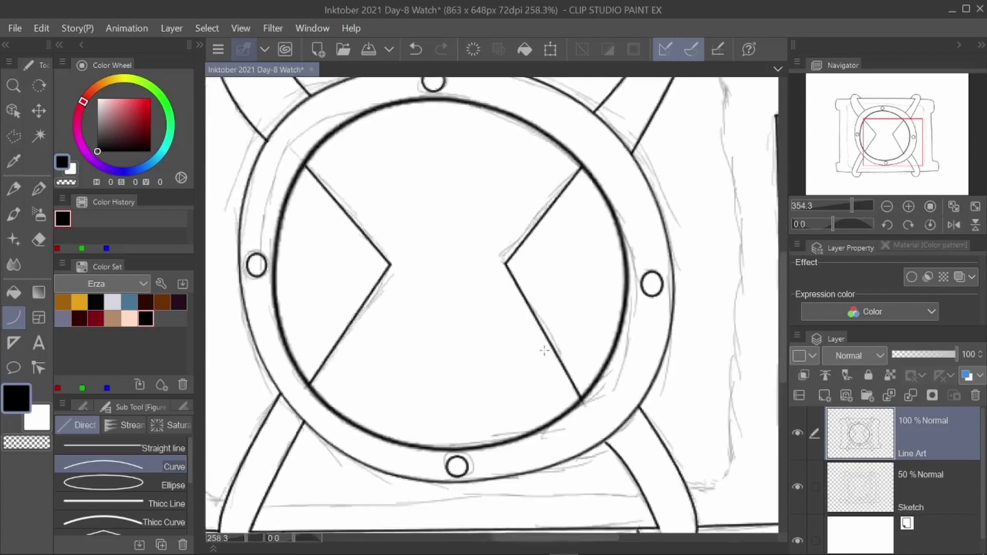
Ink the band's inner top line between the upper lugs and curve its inner upper-right corner.
scroll(594, 123, up, 2)
scroll(594, 122, up, 3)
mouse_move(218, 185)
mouse_down()
mouse_move(705, 203)
mouse_move(723, 194)
mouse_up()
click(724, 194)
drag(537, 538, 580, 538)
click(600, 198)
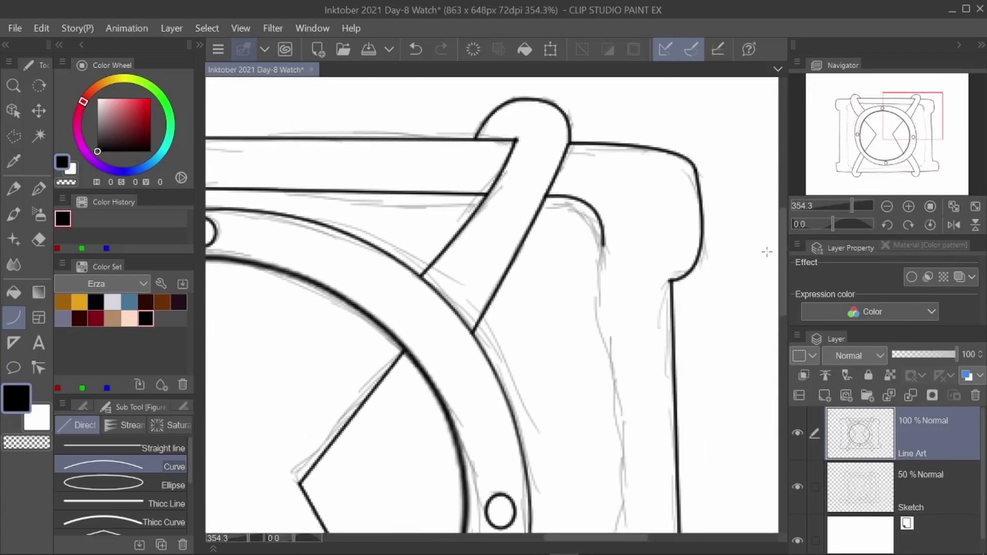
Ink the band's inner right side with a straight line and curve its inner lower-right corner into the lug.
drag(604, 246, 598, 417)
key(ctrl+z)
mouse_move(604, 246)
mouse_down()
mouse_move(623, 552)
mouse_move(608, 341)
mouse_up()
click(607, 304)
mouse_move(782, 346)
mouse_down()
mouse_move(781, 267)
mouse_move(782, 359)
mouse_up()
drag(607, 285, 551, 326)
Ink the band's inner bottom line between the lower lugs and curve its inner lower-left corner.
drag(564, 540, 538, 540)
drag(620, 327, 307, 330)
click(307, 330)
mouse_move(510, 540)
mouse_down()
mouse_move(536, 540)
mouse_move(459, 540)
mouse_up()
drag(531, 319, 471, 273)
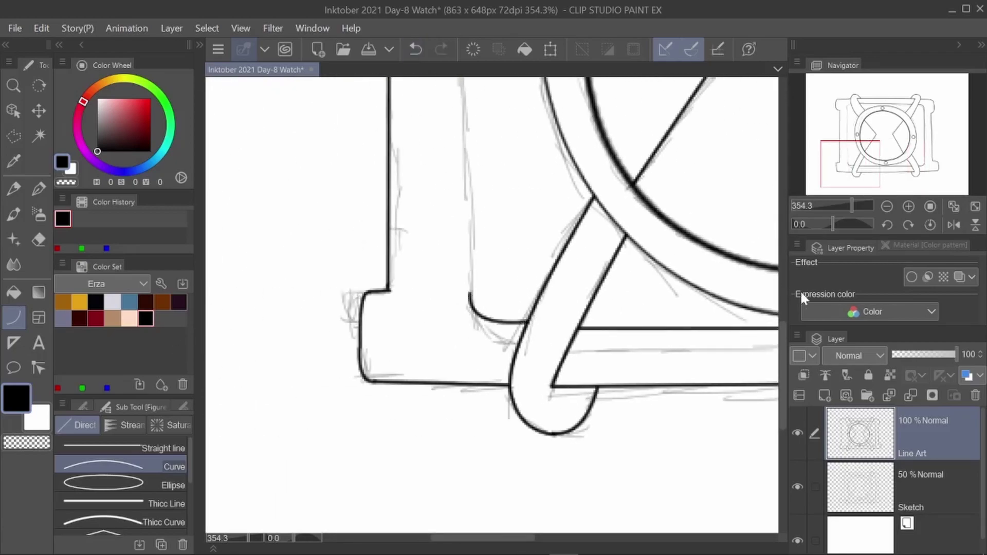
Ink the band's inner left side with a straight line and hide the Sketch layer.
drag(782, 341, 783, 325)
mouse_move(469, 364)
mouse_down()
mouse_move(469, 67)
mouse_move(468, 236)
mouse_move(476, 227)
mouse_up()
key(ctrl+alt+0)
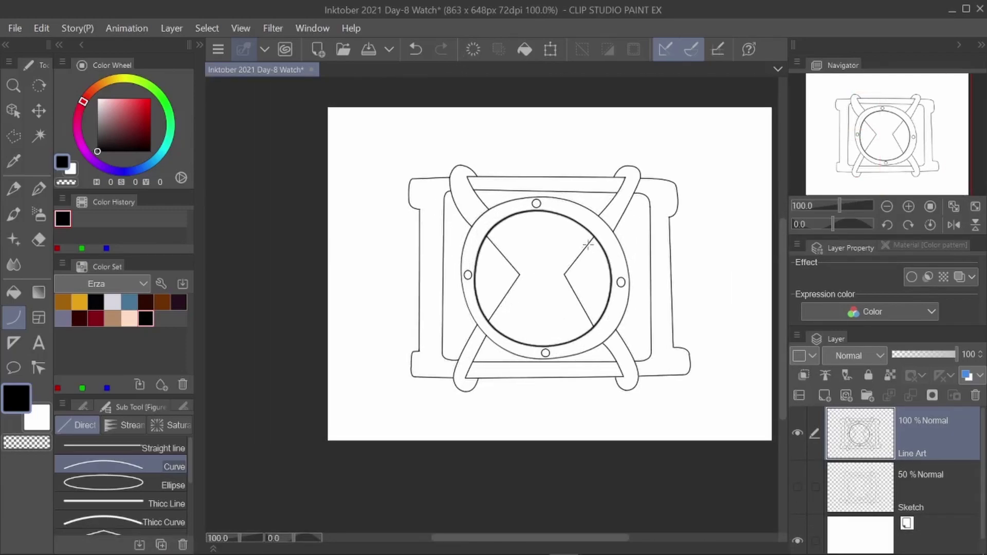
Set the Line Art layer as the reference layer and add a new layer named Color below it.
click(826, 375)
click(824, 395)
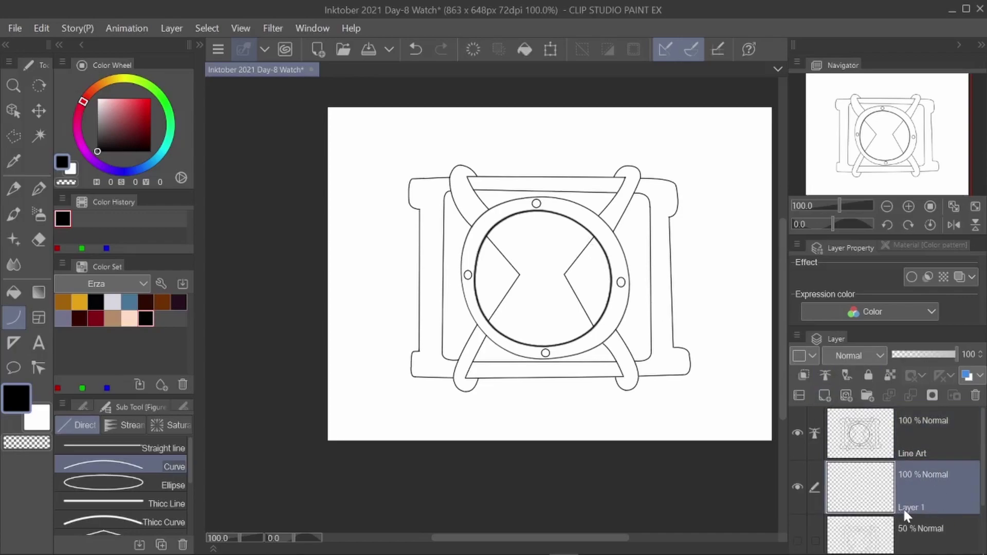
Try filling the band's top strip and right section with dark gray, and undo the fills.
scroll(567, 286, up, 5)
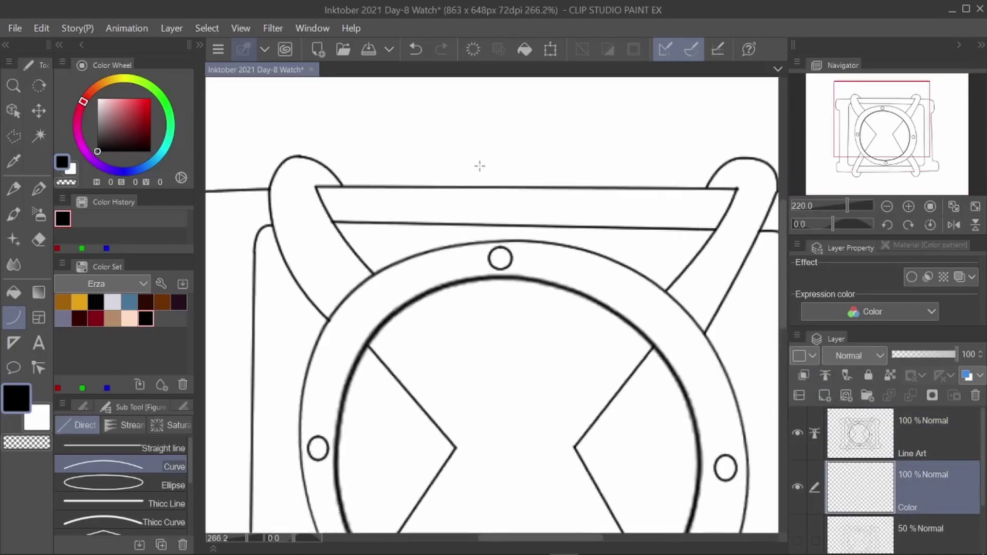
click(97, 133)
key(g)
click(452, 205)
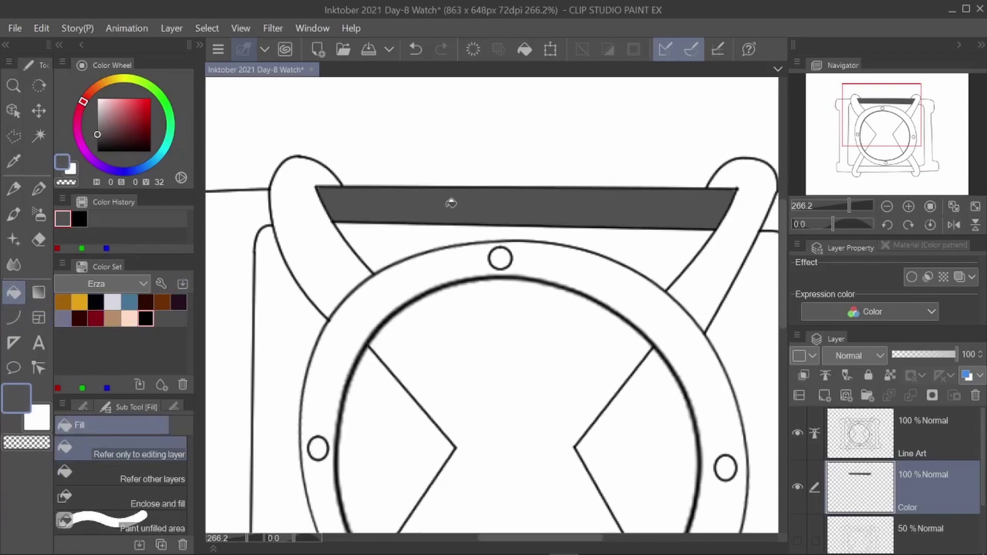
scroll(337, 188, up, 7)
scroll(292, 215, down, 5)
scroll(672, 254, up, 5)
scroll(519, 260, down, 5)
scroll(546, 243, up, 1)
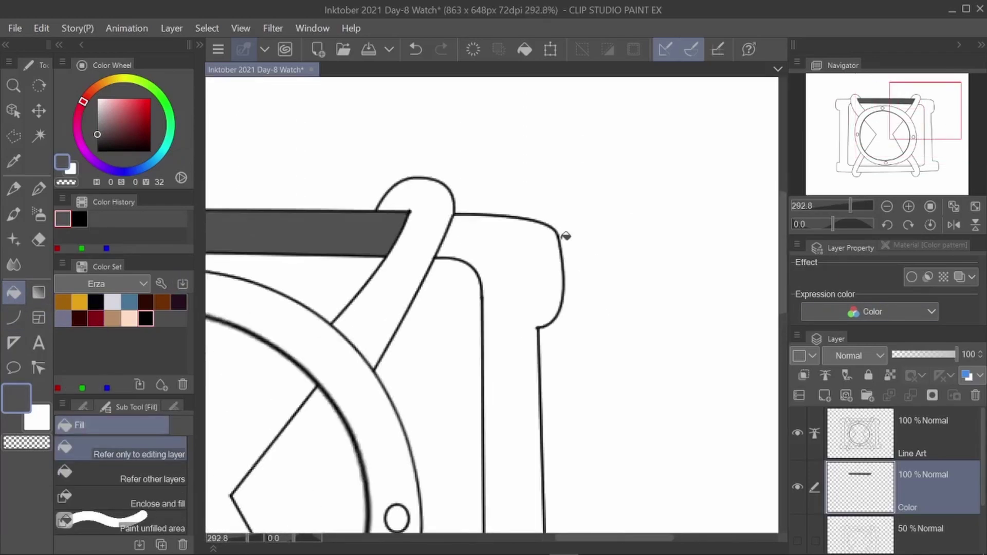
click(529, 259)
scroll(560, 181, down, 2)
click(415, 48)
click(415, 48)
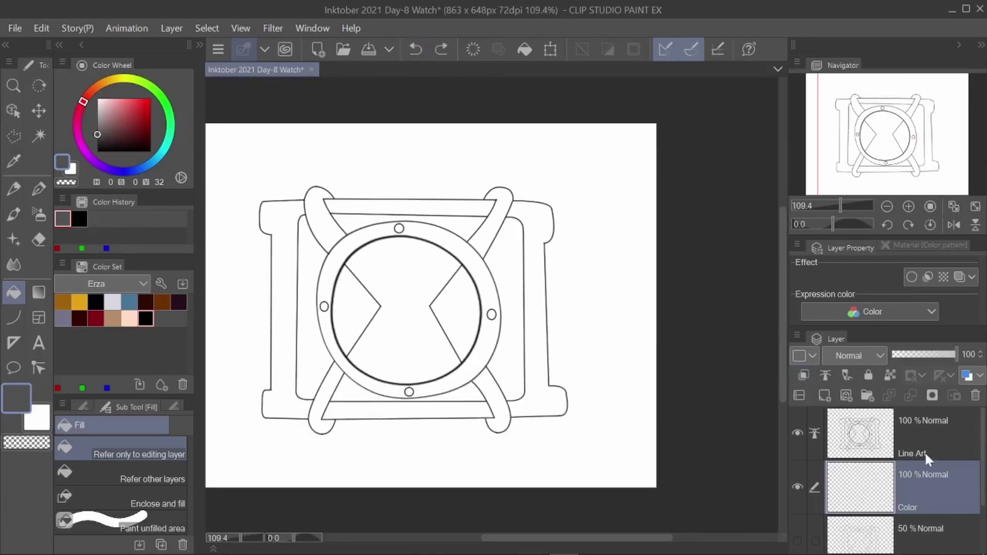
Clean the line joint at the band's inner upper-right corner on the Line Art layer with the detail eraser.
click(928, 455)
scroll(346, 240, up, 5)
scroll(346, 240, down, 4)
scroll(641, 288, up, 6)
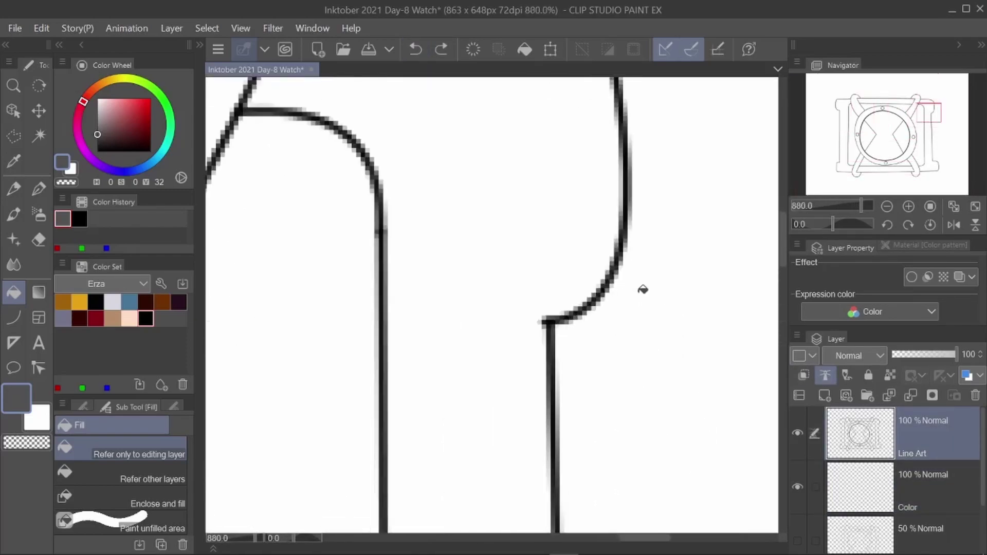
key(e)
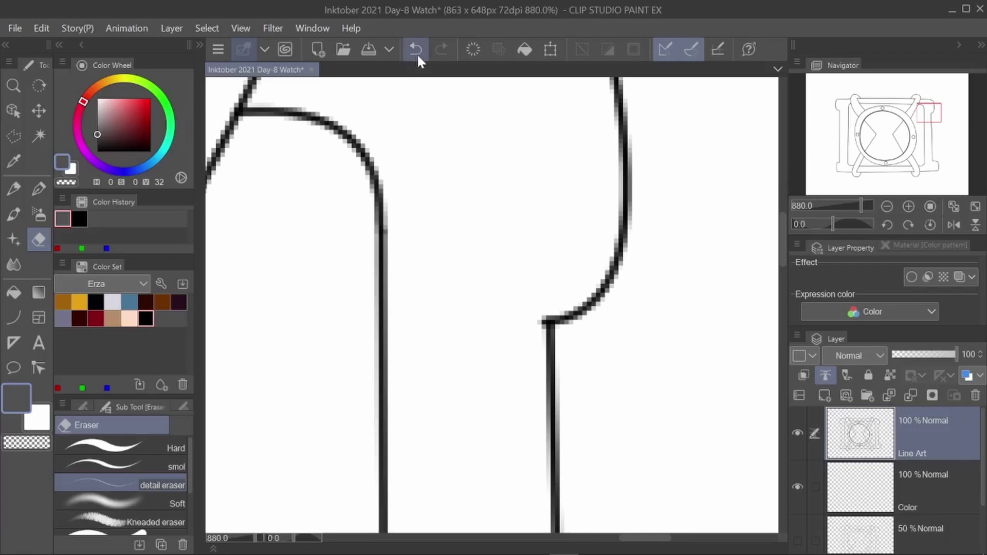
click(376, 230)
scroll(532, 348, down, 4)
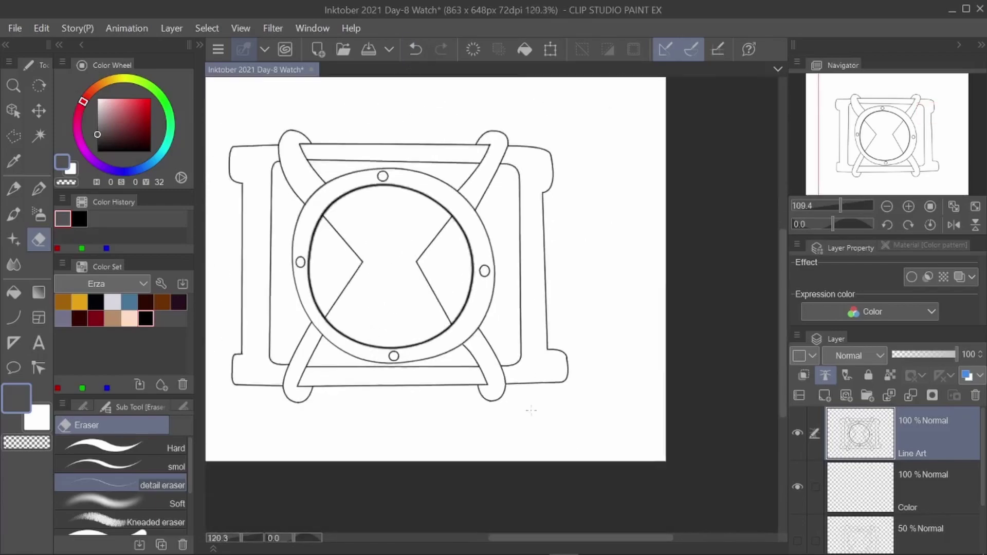
Touch up the band's outer lower-right corner on the Line Art layer with the black detail pen and detail eraser.
scroll(577, 264, up, 5)
key(p)
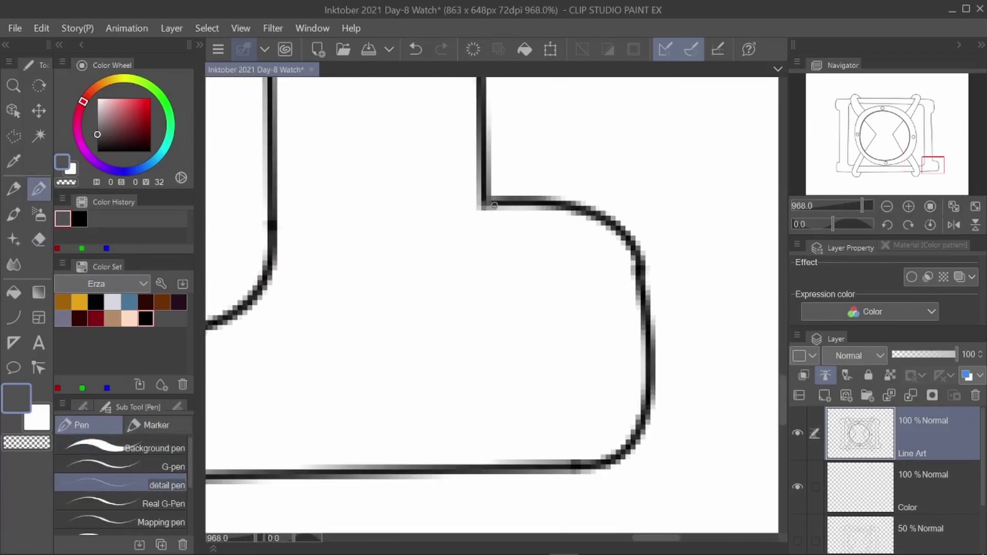
key(e)
key(p)
click(82, 216)
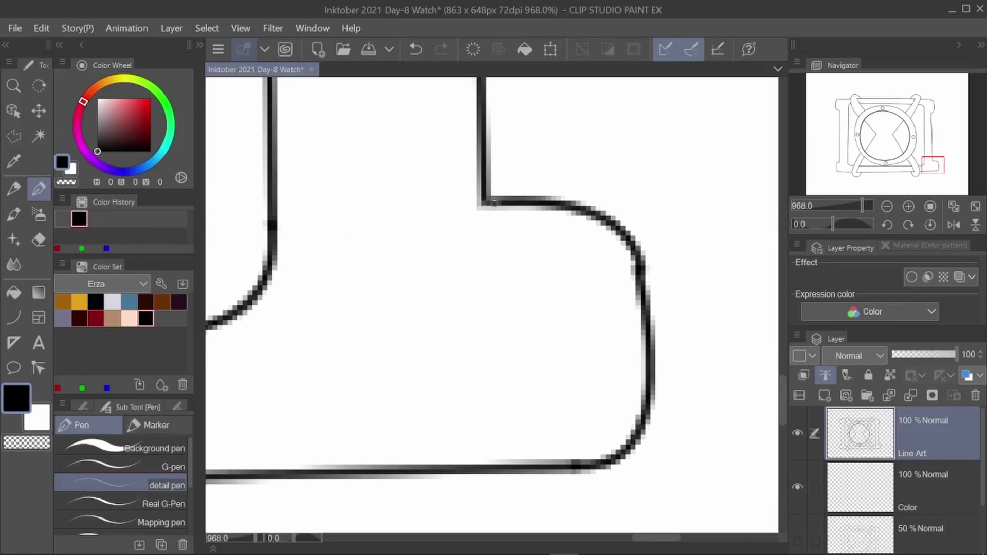
key(e)
scroll(632, 275, down, 5)
scroll(613, 232, up, 6)
drag(782, 413, 782, 426)
drag(530, 361, 517, 360)
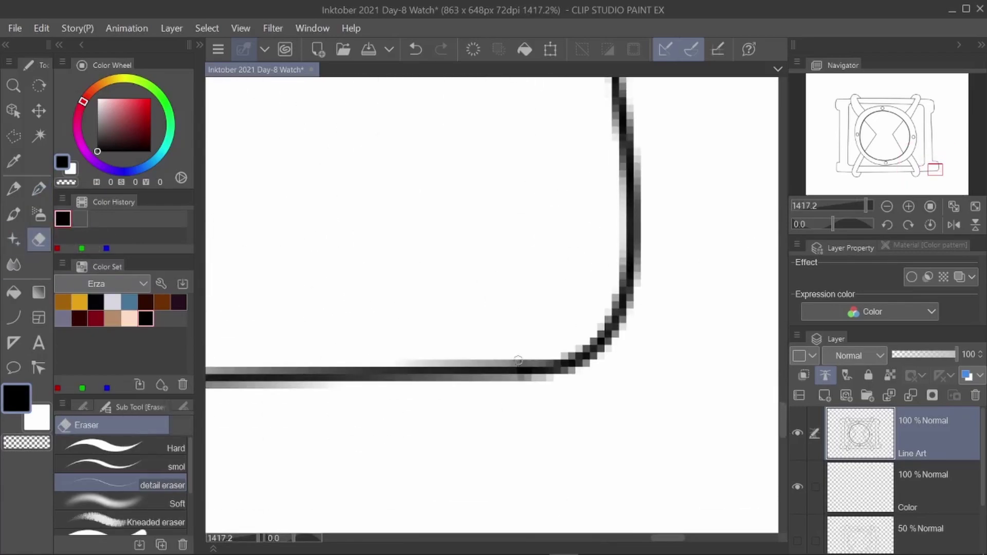
Examine the lower lugs and the band's left corners up close for stray pixels and open line joints.
scroll(548, 393, down, 5)
scroll(564, 384, up, 3)
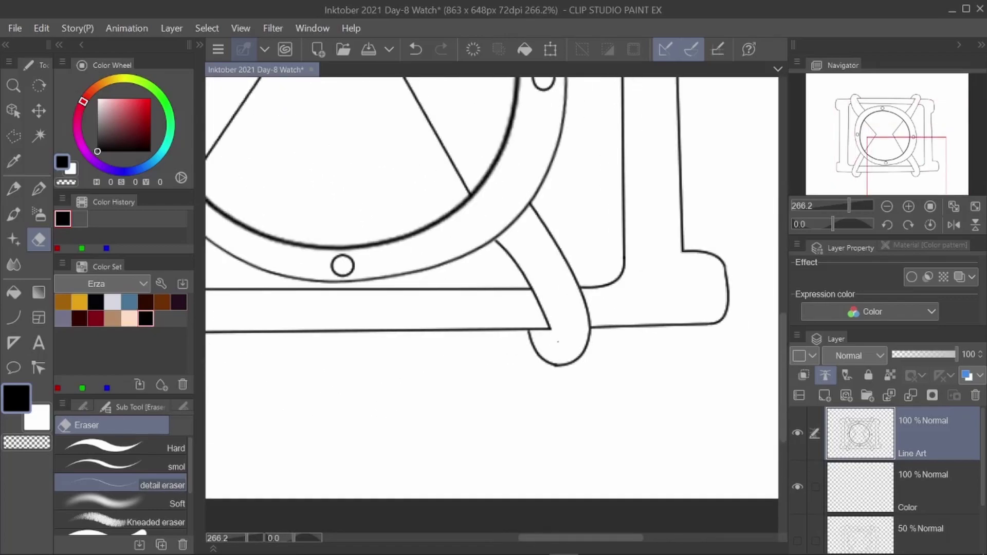
scroll(547, 326, down, 5)
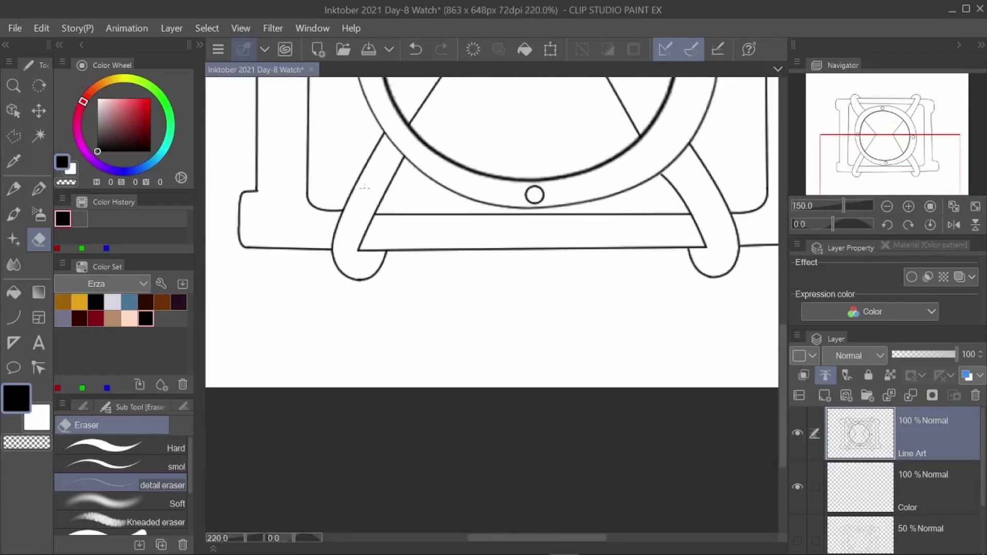
scroll(284, 231, up, 4)
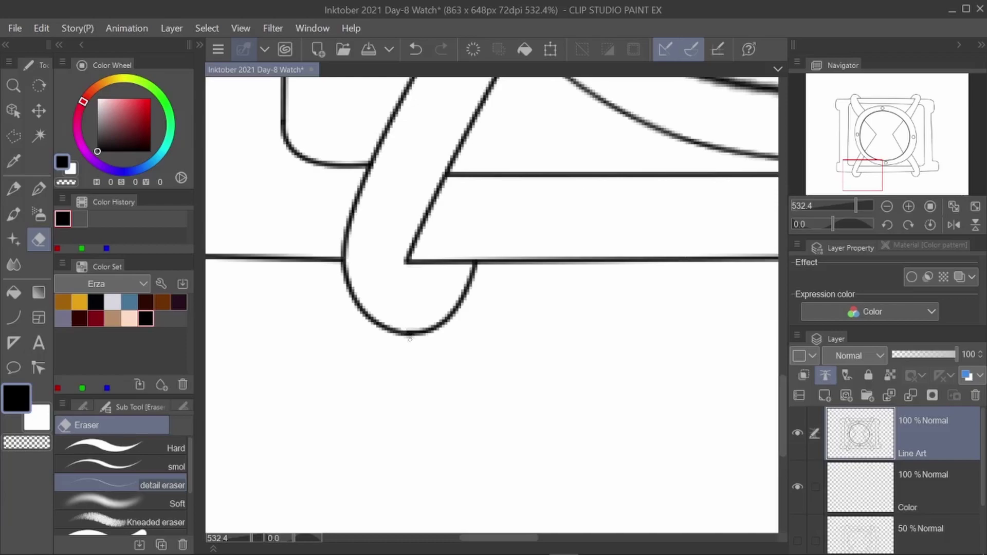
scroll(410, 338, down, 4)
scroll(291, 244, up, 4)
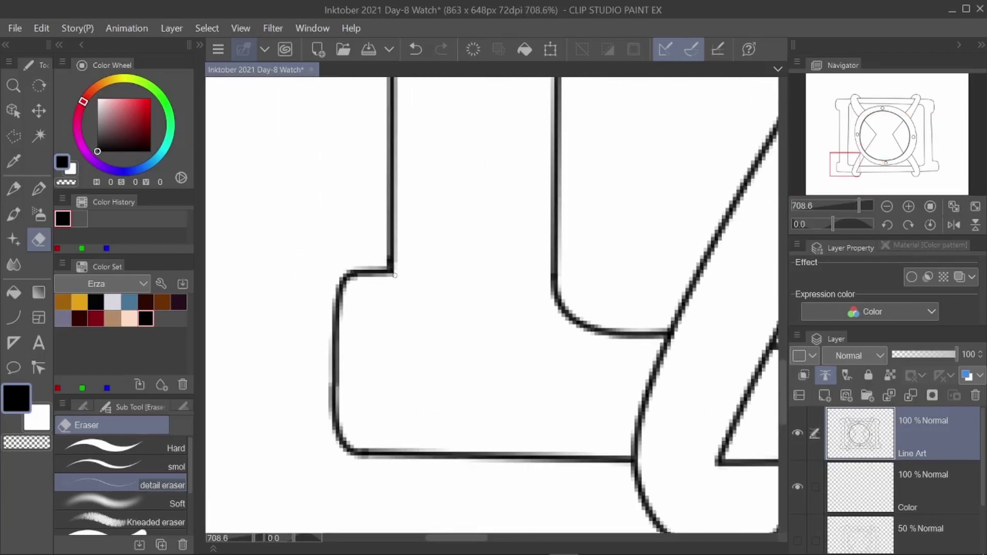
scroll(395, 276, down, 5)
scroll(424, 107, up, 4)
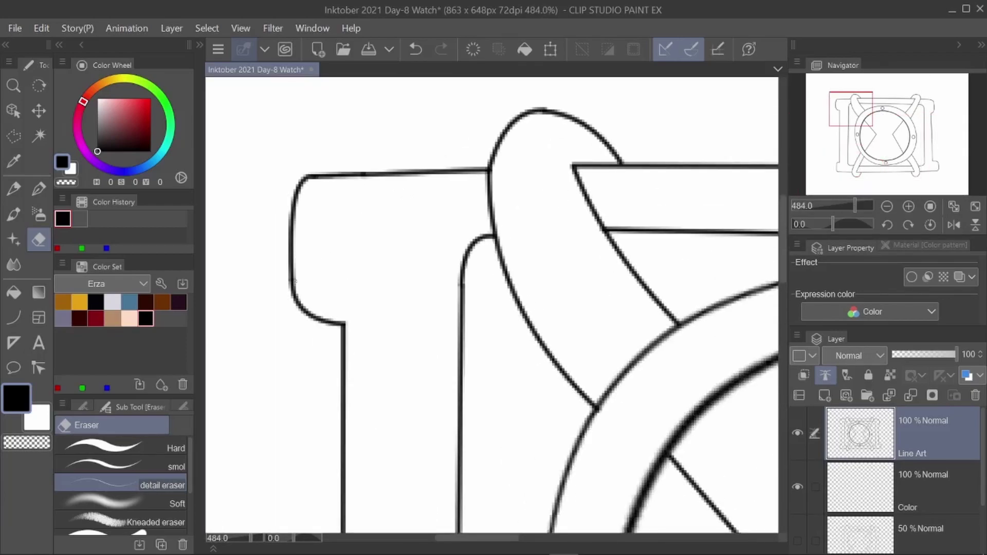
scroll(287, 365, down, 2)
scroll(669, 224, down, 3)
scroll(668, 224, up, 2)
scroll(678, 223, up, 3)
scroll(678, 223, down, 4)
scroll(678, 223, up, 2)
Redraw the lower curve of the band's upper-right end slightly higher and erase the old curve below it.
key(u)
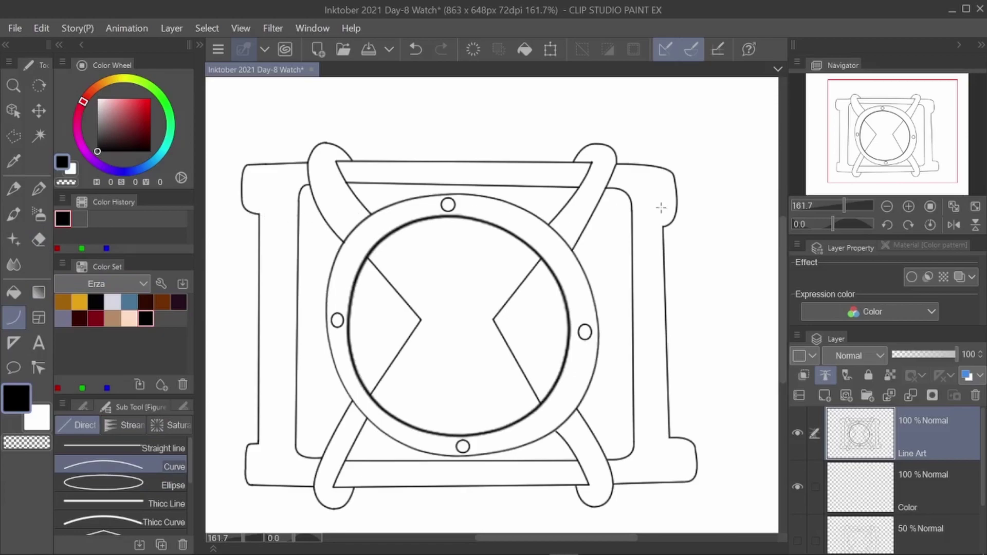
scroll(666, 234, up, 7)
drag(573, 242, 625, 211)
key(e)
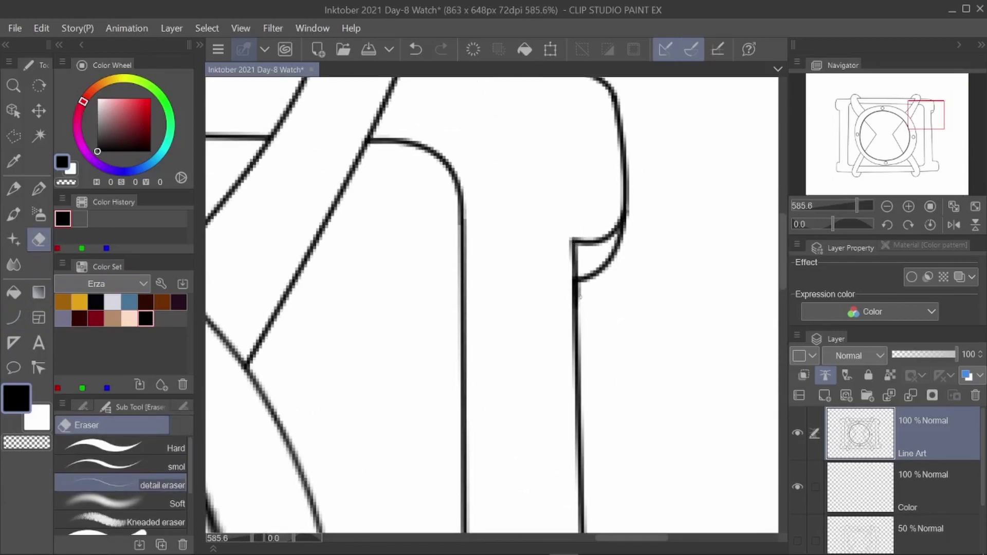
click(124, 465)
drag(584, 279, 589, 277)
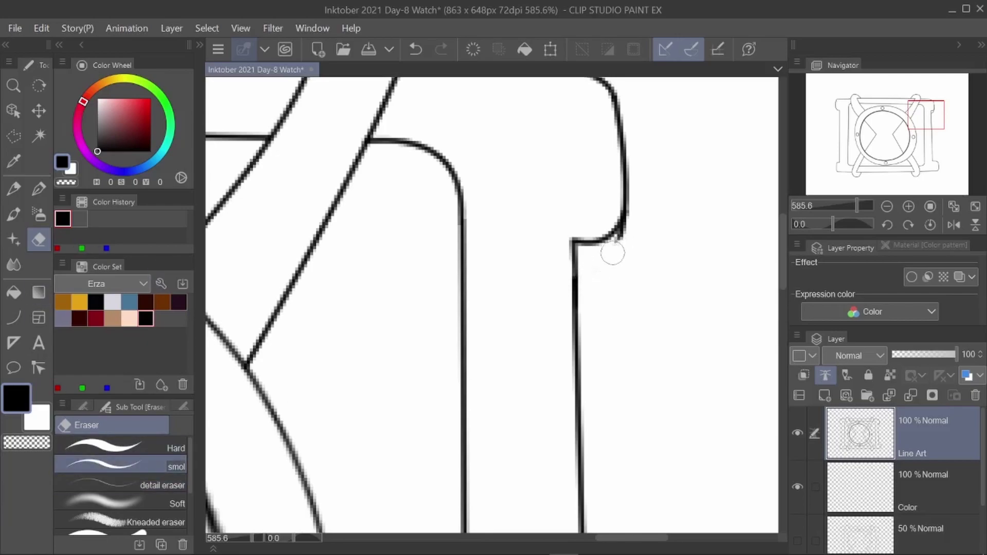
click(124, 484)
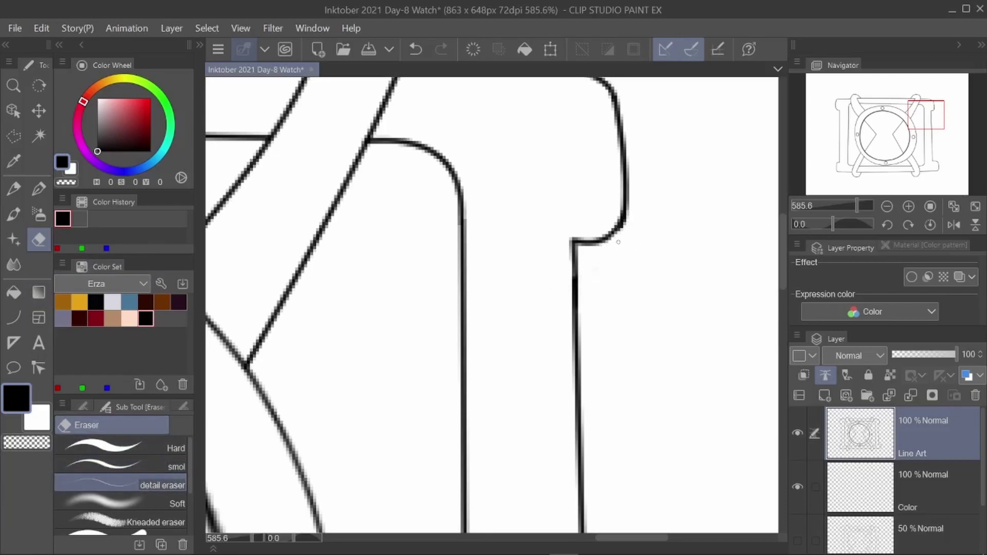
Examine the line joints around the upper-left and upper-right lugs.
scroll(620, 227, down, 20)
scroll(586, 229, up, 9)
scroll(671, 128, up, 15)
scroll(601, 194, down, 18)
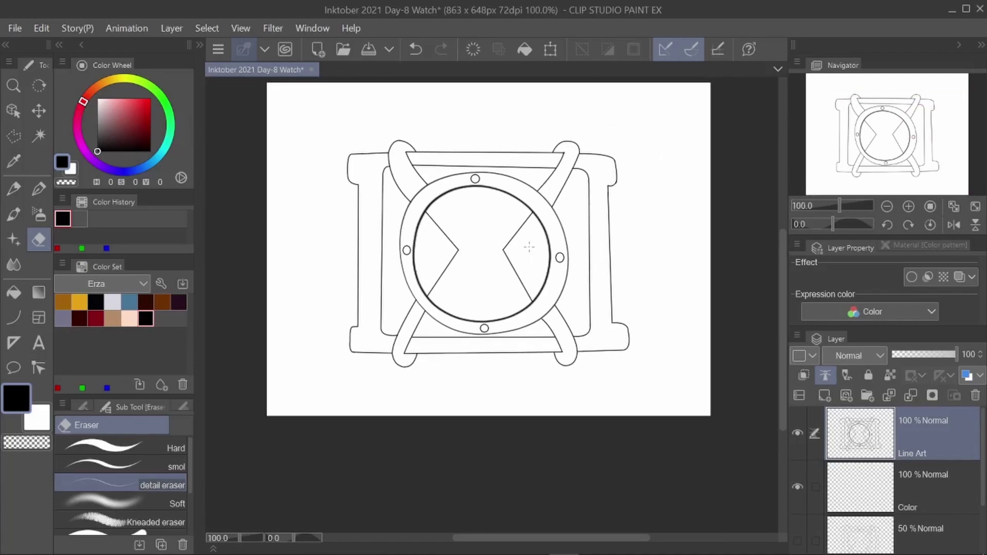
scroll(373, 152, up, 9)
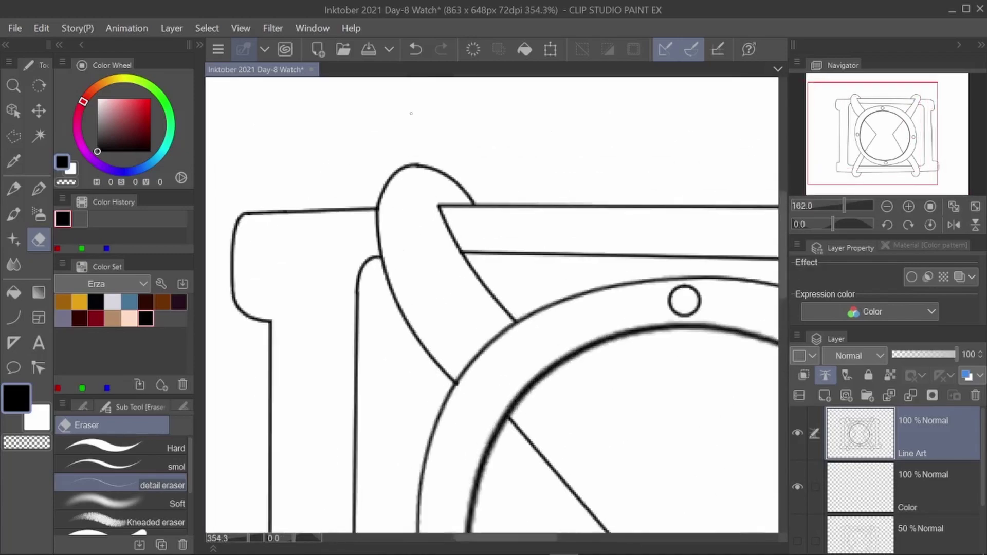
scroll(436, 264, down, 4)
scroll(441, 266, up, 3)
scroll(427, 265, down, 5)
scroll(607, 127, up, 5)
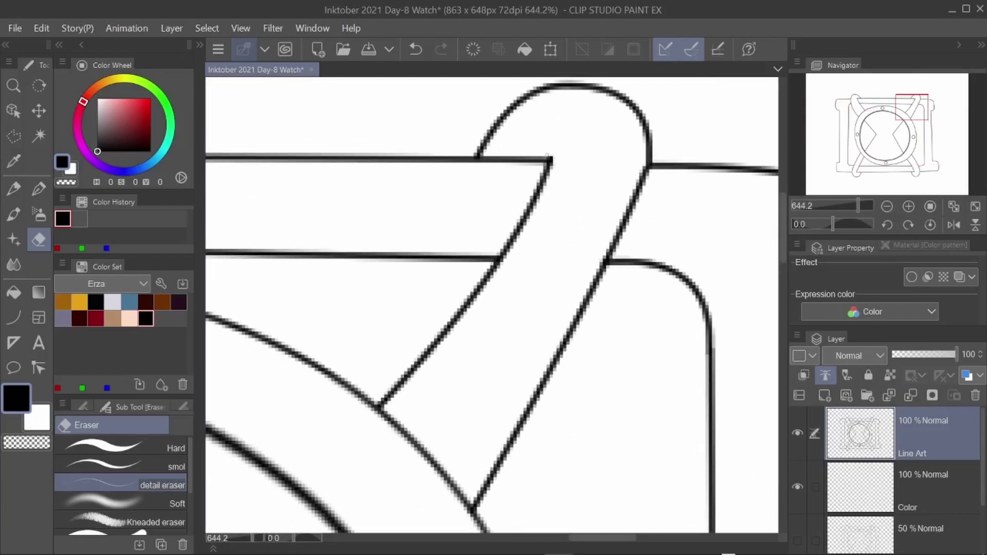
Close the small gap between the lower-right lug's inner line and the ring with the detail pen.
scroll(645, 425, down, 5)
scroll(645, 425, up, 5)
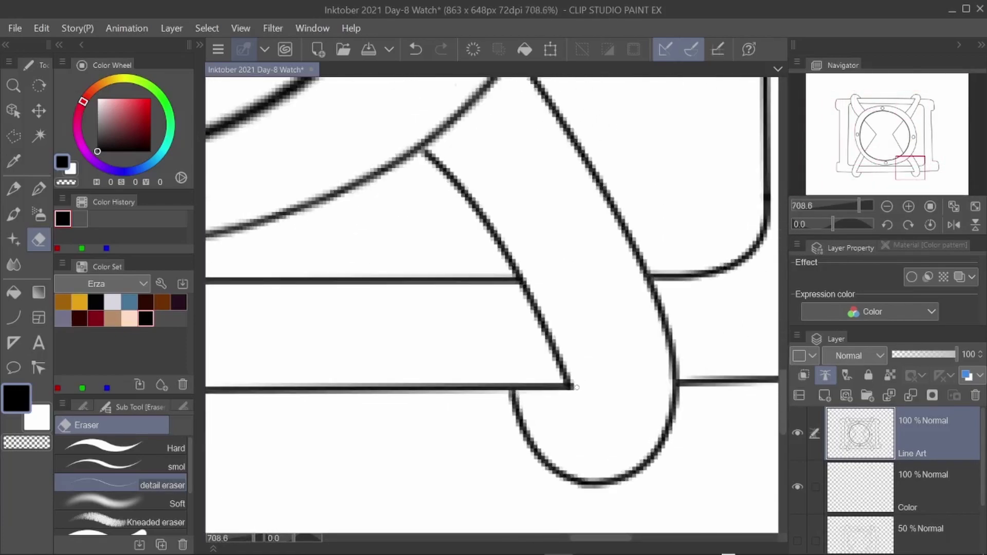
scroll(599, 384, down, 2)
key(p)
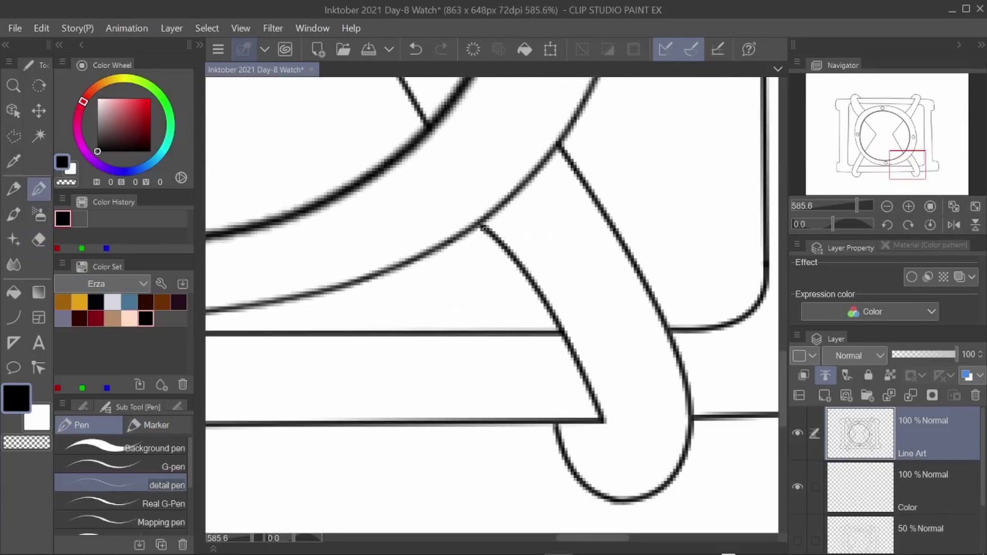
scroll(581, 179, down, 8)
scroll(563, 194, up, 7)
click(41, 242)
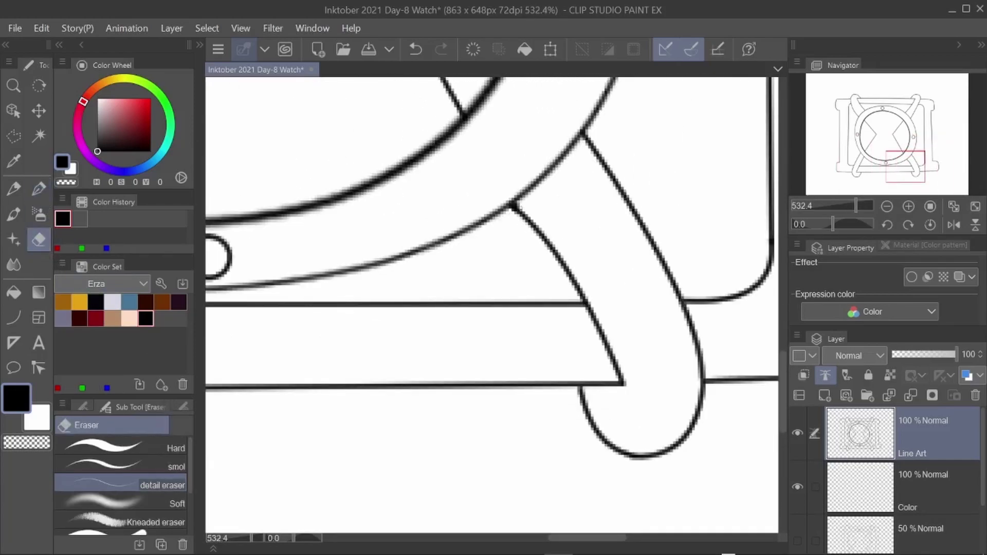
scroll(516, 211, down, 5)
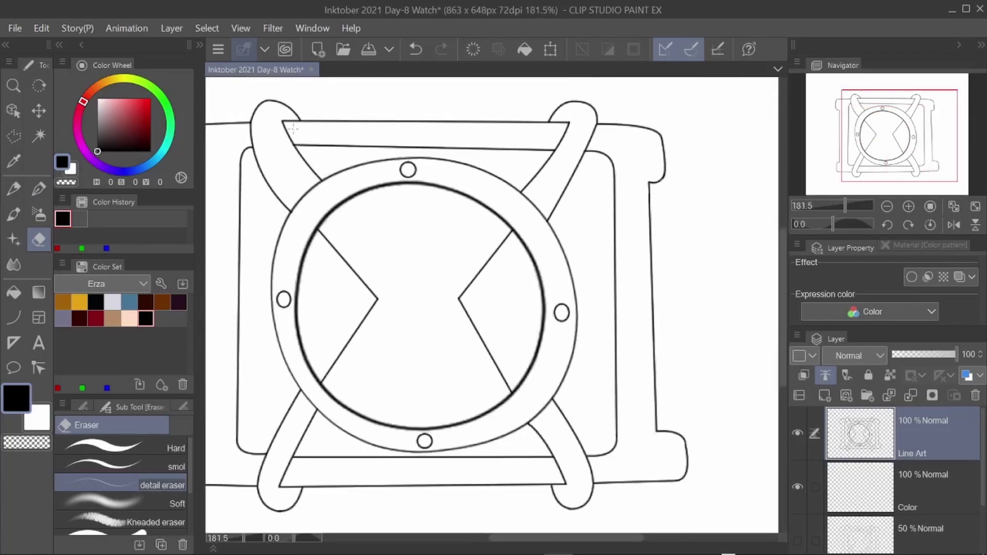
Fill the band's top strip between the upper lugs with dark gray on the Color layer.
scroll(374, 250, up, 4)
scroll(514, 270, down, 5)
click(882, 491)
scroll(602, 298, up, 3)
click(14, 292)
click(514, 220)
scroll(522, 221, up, 3)
scroll(251, 191, up, 2)
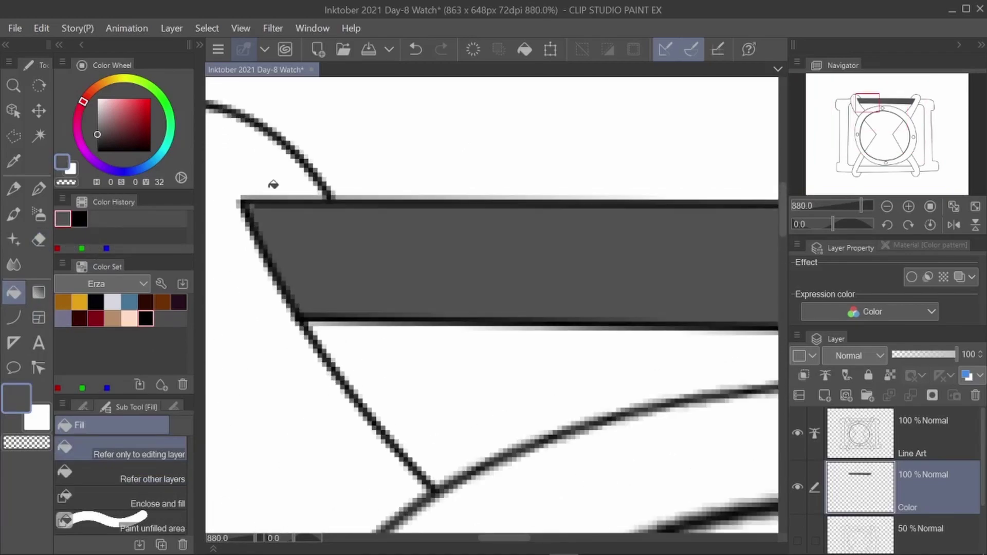
drag(506, 538, 593, 538)
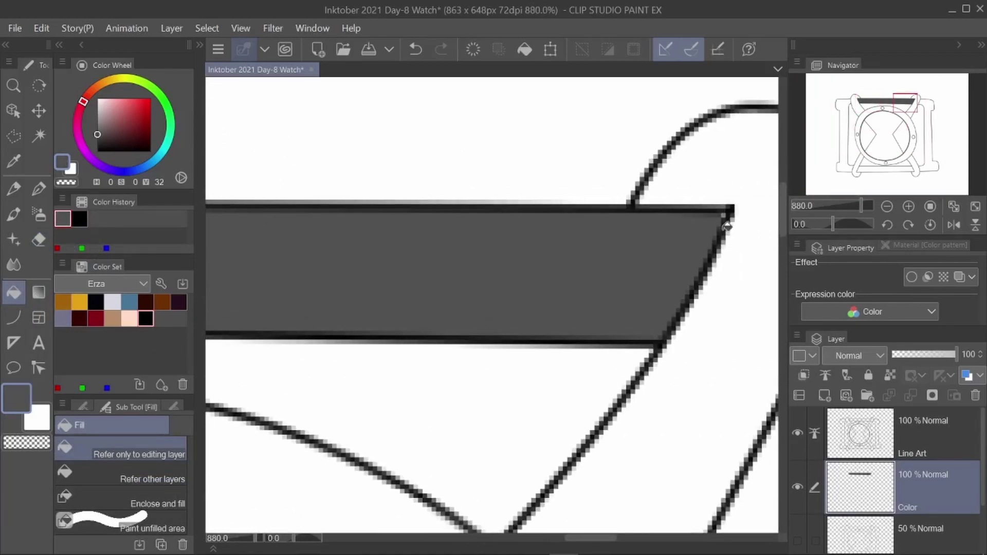
scroll(606, 289, down, 5)
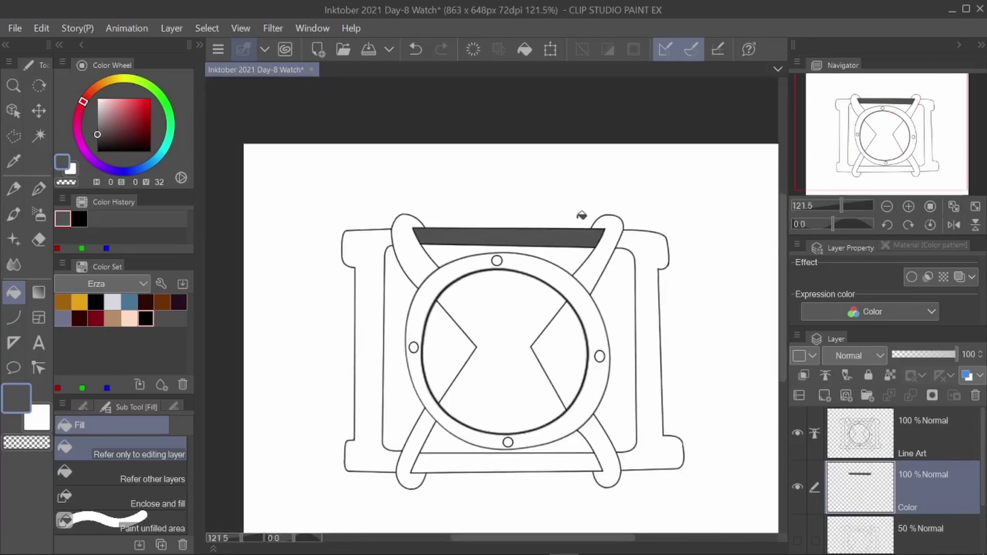
Fill the band's right section and its bottom strip between the lower lugs with the same dark gray.
scroll(641, 269, up, 4)
click(605, 270)
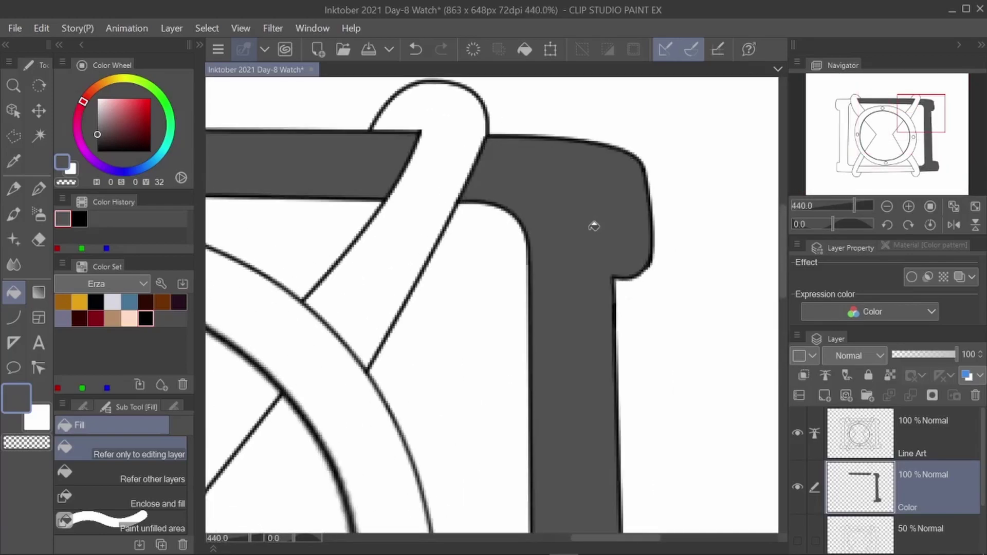
scroll(595, 225, down, 4)
scroll(585, 397, up, 7)
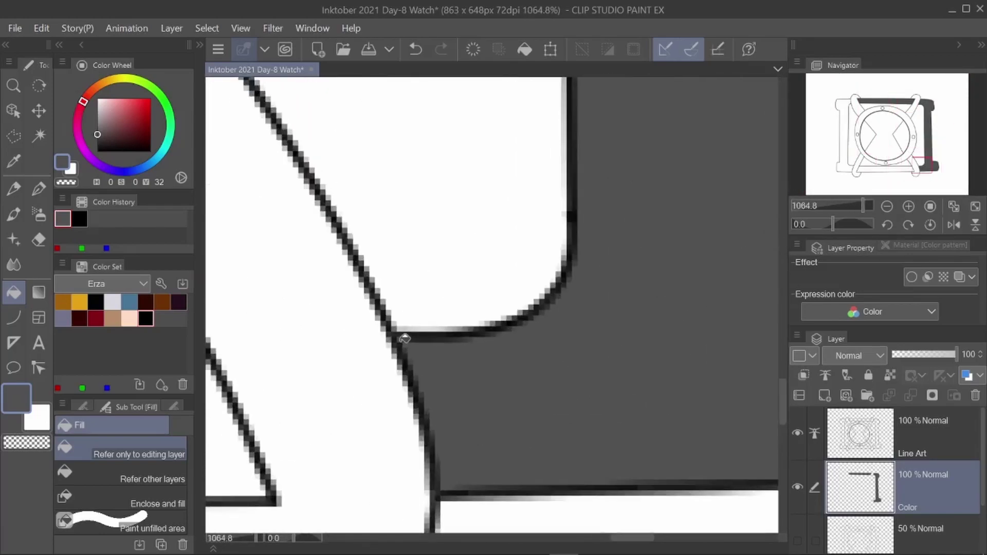
scroll(415, 286, down, 4)
click(485, 263)
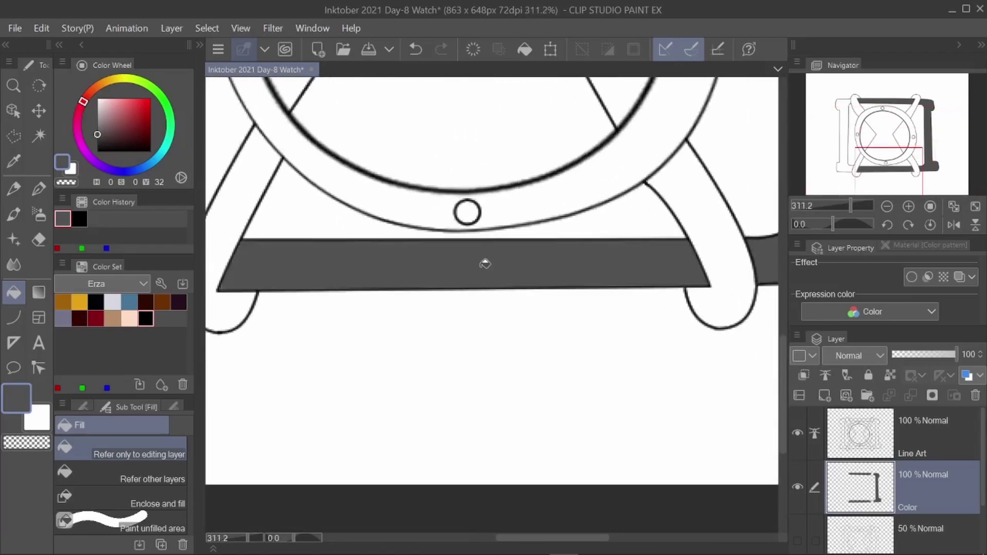
Fill the band's left section with the same dark gray on the Color layer.
scroll(474, 281, down, 4)
scroll(458, 258, up, 4)
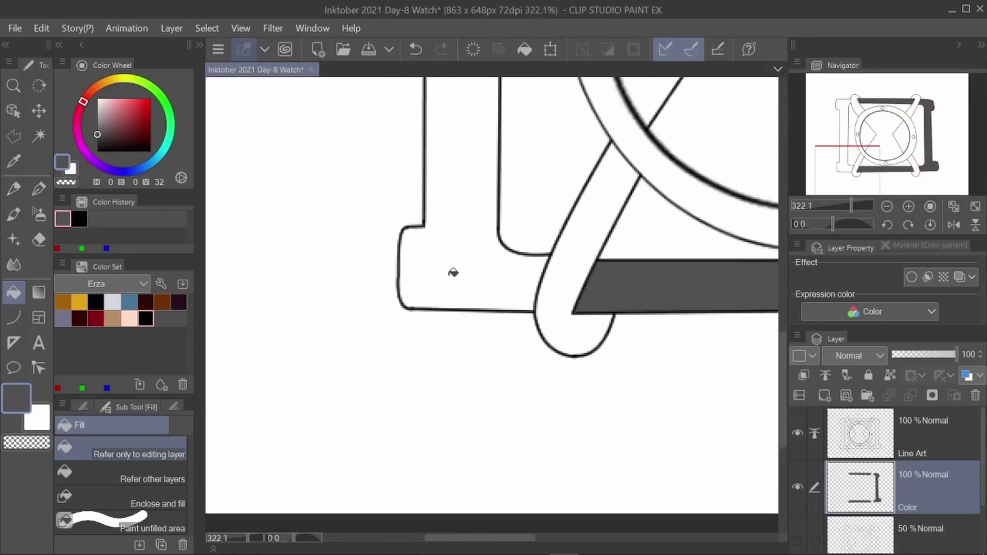
click(453, 273)
drag(782, 370, 782, 252)
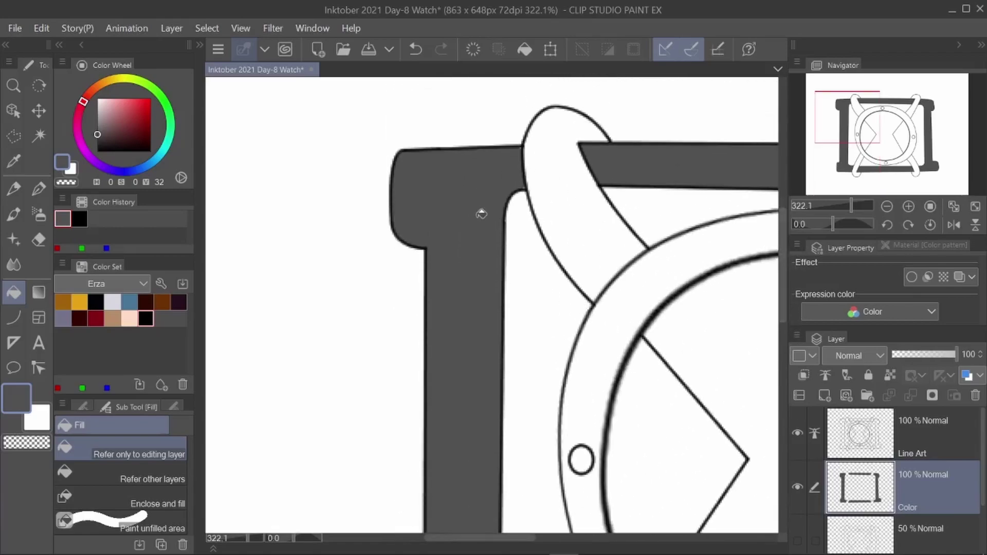
Examine the filled band's upper-left corner and its overall outline for leaks or unfilled areas.
scroll(509, 165, up, 9)
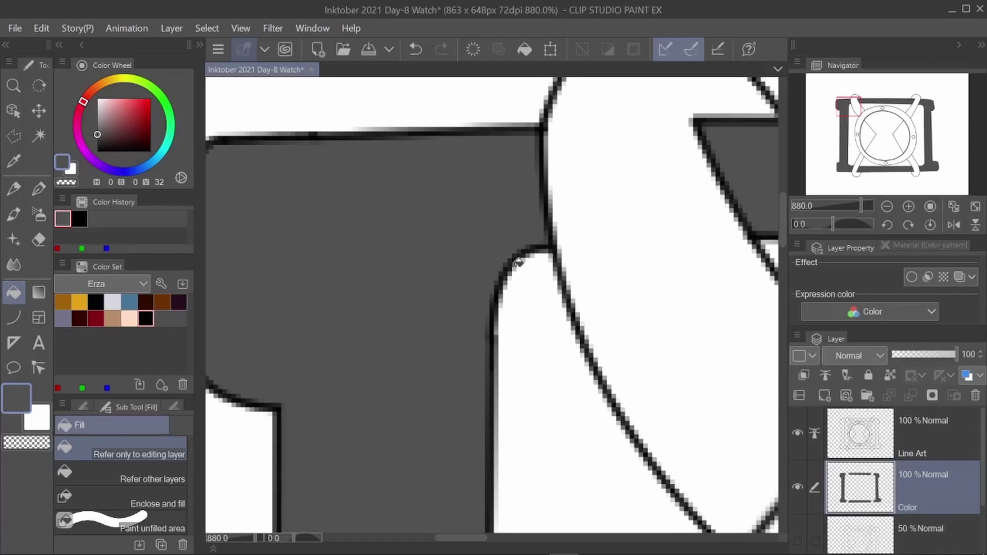
scroll(512, 266, down, 6)
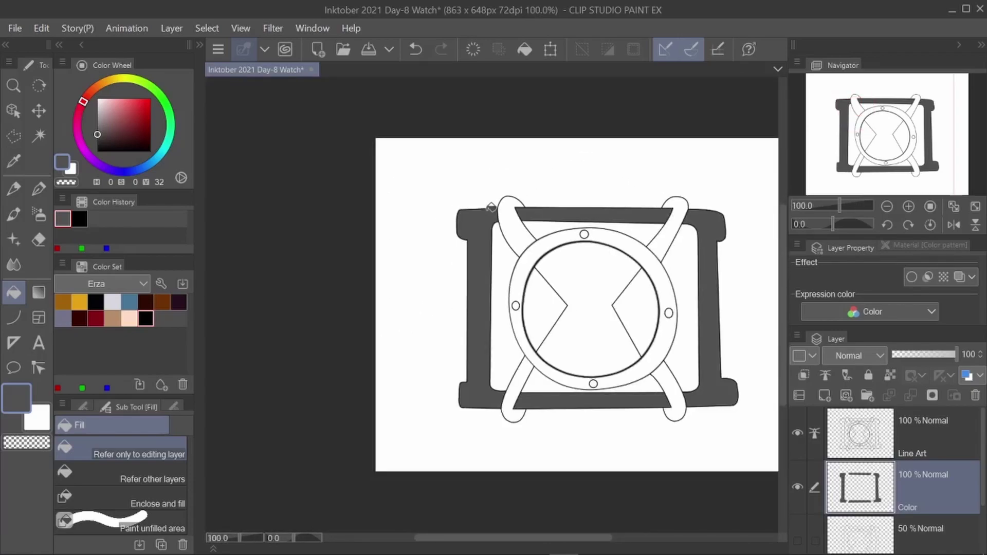
scroll(434, 274, up, 1)
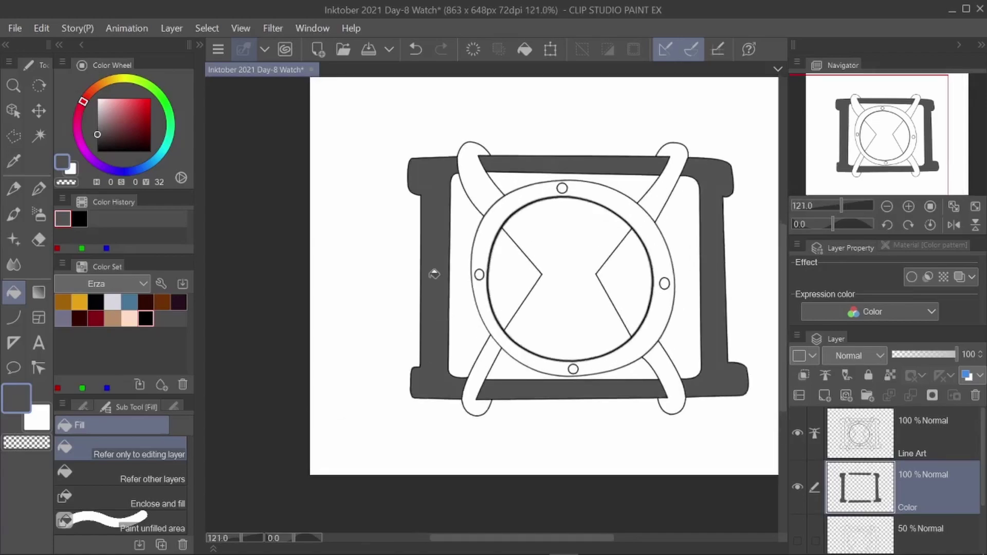
scroll(619, 244, down, 3)
scroll(612, 242, up, 3)
scroll(495, 207, down, 3)
scroll(473, 191, up, 3)
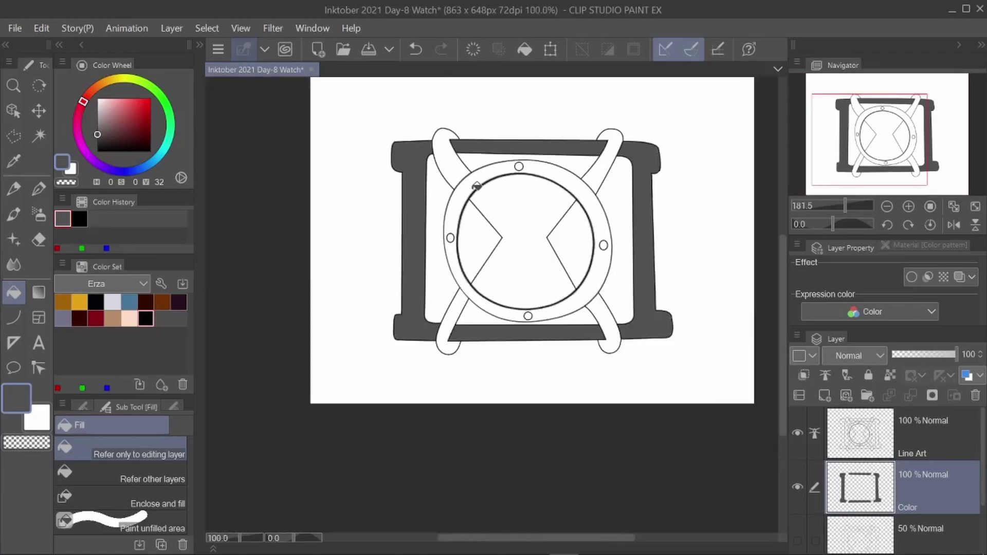
Set the color to a very light gray, V 94, and fill all four lugs with it.
scroll(442, 137, up, 6)
click(96, 104)
click(465, 209)
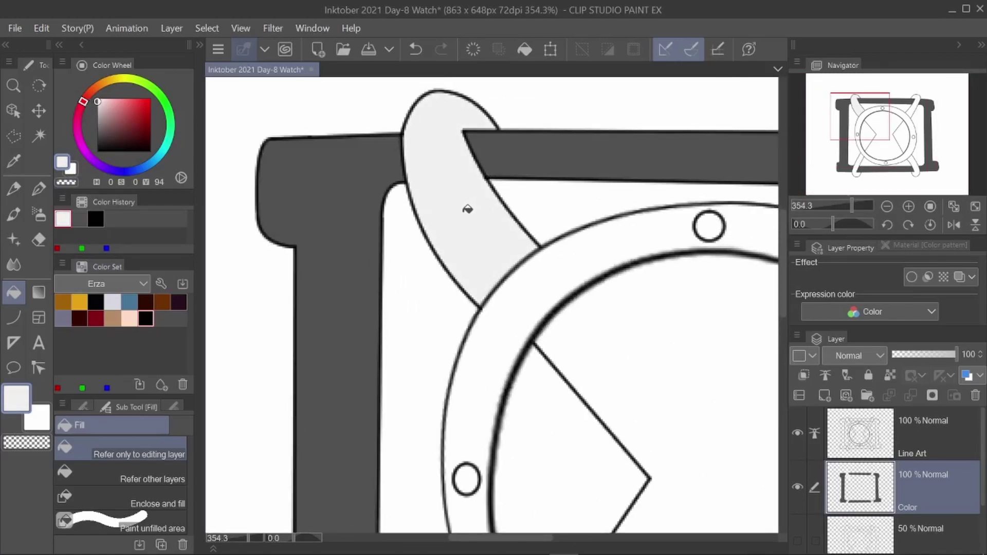
drag(528, 538, 606, 538)
click(565, 216)
drag(784, 280, 784, 401)
click(562, 247)
drag(574, 538, 499, 537)
click(423, 355)
Set the color to near-black, V 13, and fill the left arc of the ring with it.
drag(782, 352, 782, 247)
scroll(565, 238, down, 8)
scroll(615, 199, up, 9)
drag(97, 150, 91, 146)
click(381, 307)
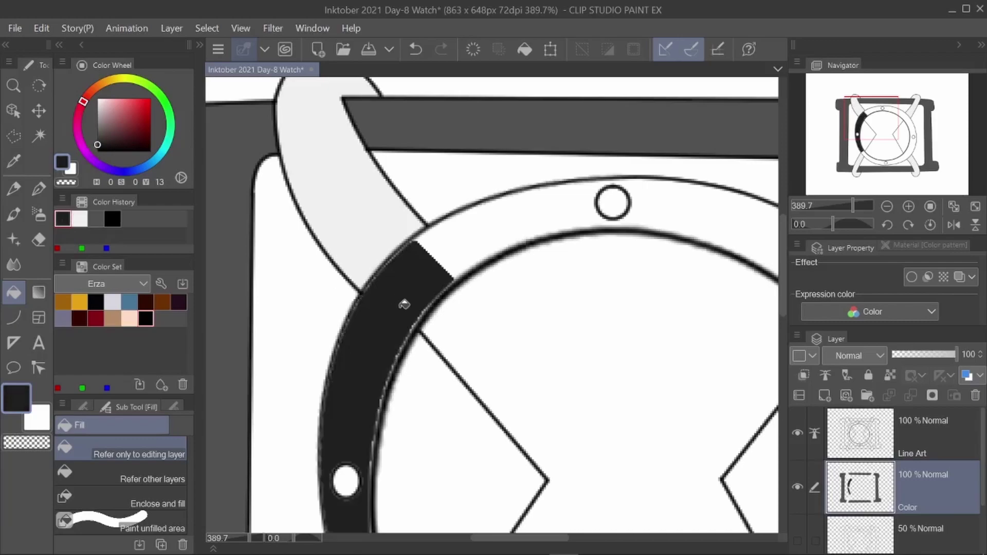
Extend the near-black fill along the ring's upper-left arc up to the top pin hole.
click(416, 49)
click(440, 50)
scroll(542, 214, down, 5)
scroll(304, 227, up, 6)
click(335, 223)
click(415, 50)
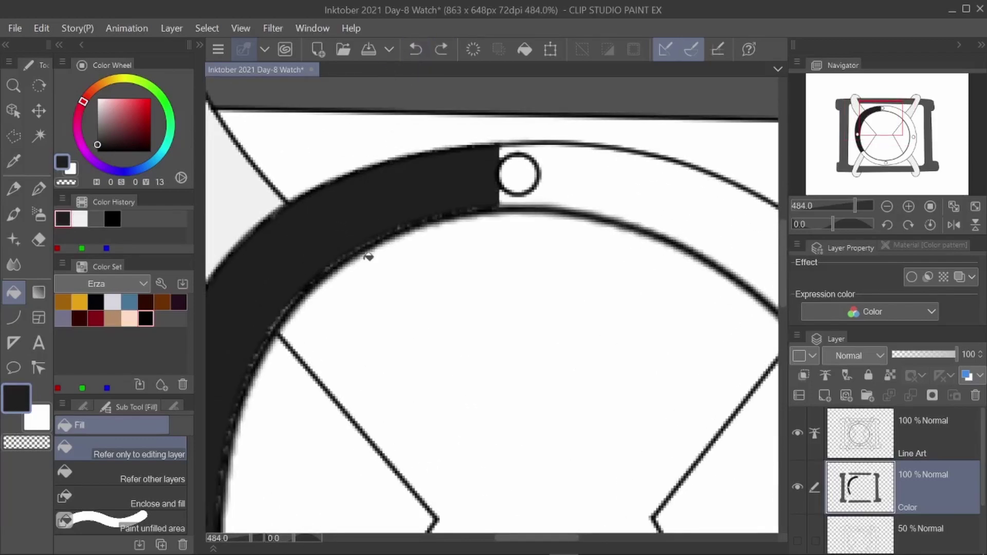
Fill the ring around the top pin hole and along its upper-right arc with the same near-black.
scroll(377, 227, down, 3)
scroll(664, 188, up, 3)
click(505, 200)
click(512, 219)
click(646, 253)
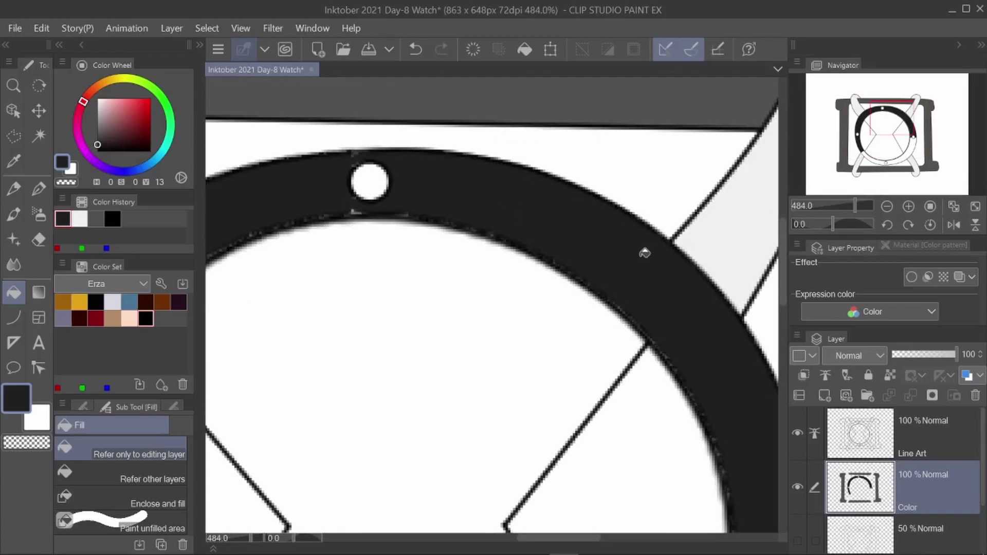
Fill the ring's lower-right and lower-left arcs with the same near-black.
scroll(571, 248, down, 5)
scroll(646, 353, up, 4)
click(575, 323)
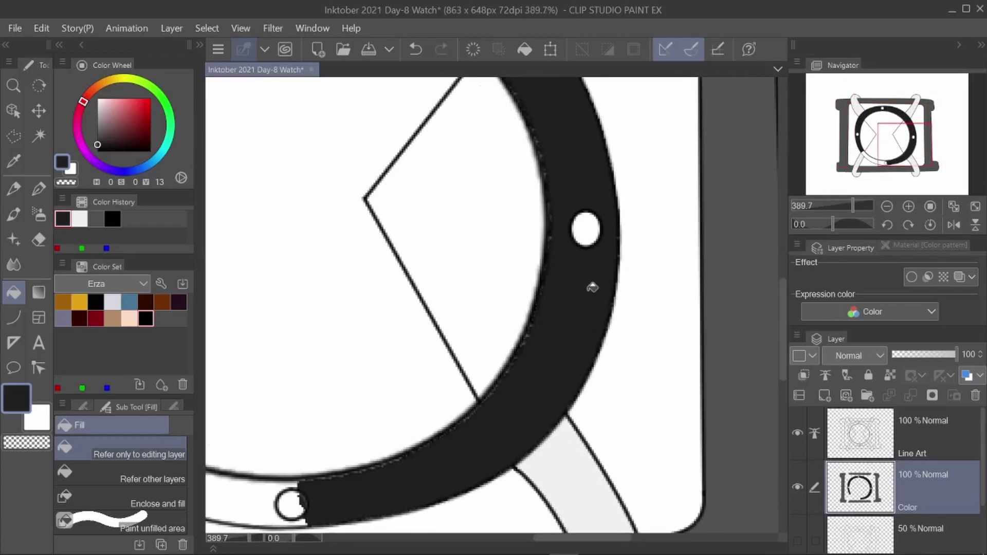
scroll(581, 298, down, 4)
scroll(514, 334, up, 6)
scroll(406, 342, down, 5)
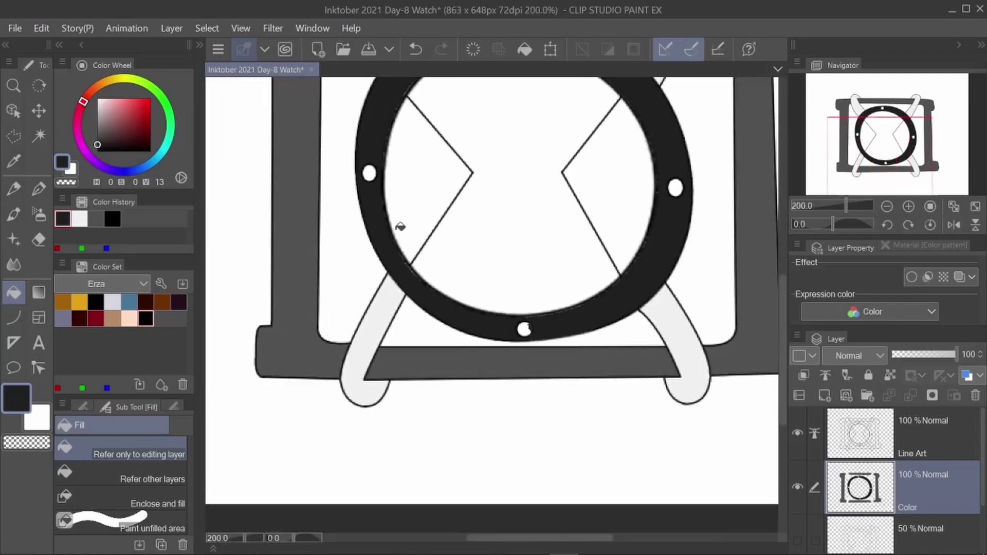
Paint over the unfilled specks along the ring's upper-left and top inner edge with the G-pen.
scroll(392, 273, up, 5)
click(39, 189)
click(170, 468)
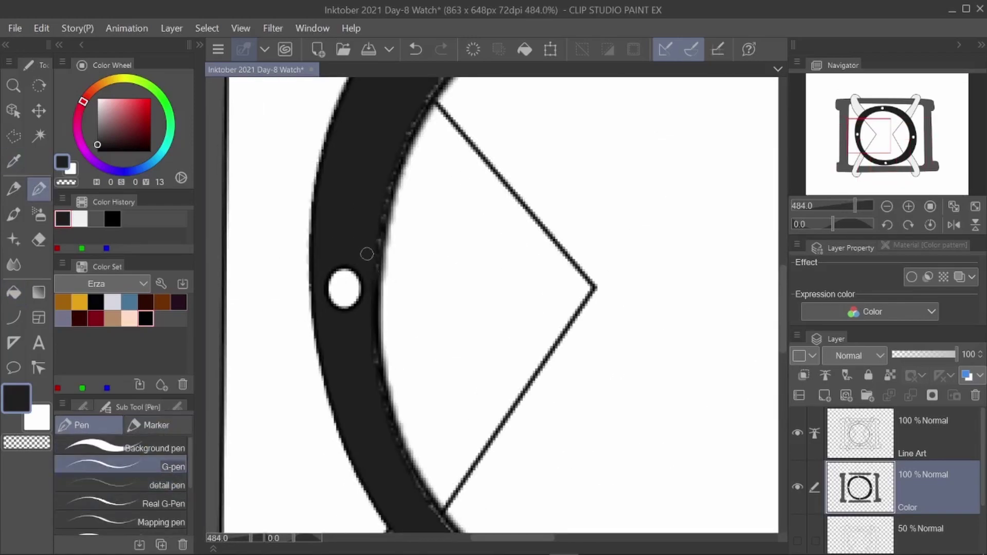
scroll(373, 184, down, 3)
scroll(319, 244, up, 4)
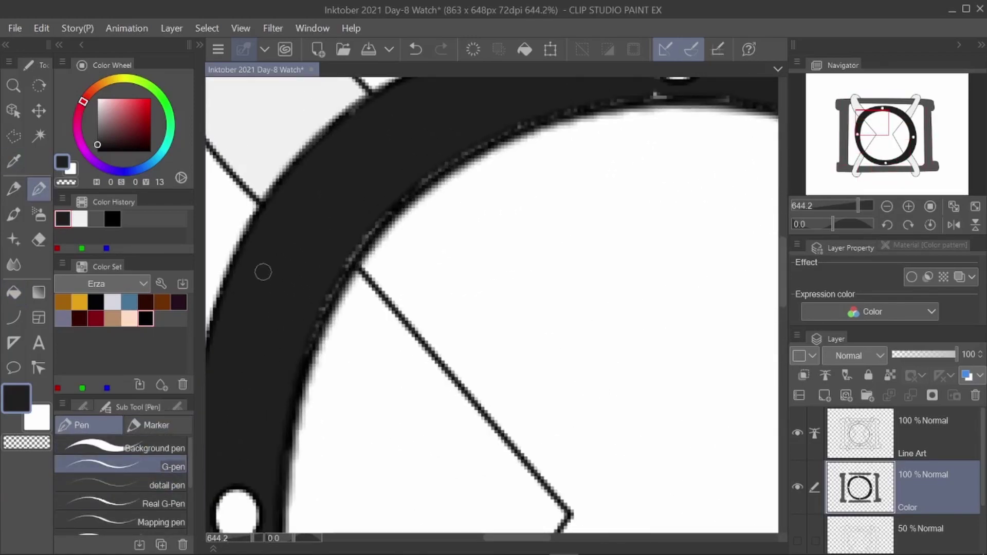
mouse_move(305, 353)
mouse_down()
mouse_move(377, 218)
mouse_move(328, 286)
mouse_move(430, 170)
mouse_move(578, 106)
mouse_up()
drag(785, 286, 785, 273)
drag(513, 539, 546, 539)
drag(392, 168, 377, 167)
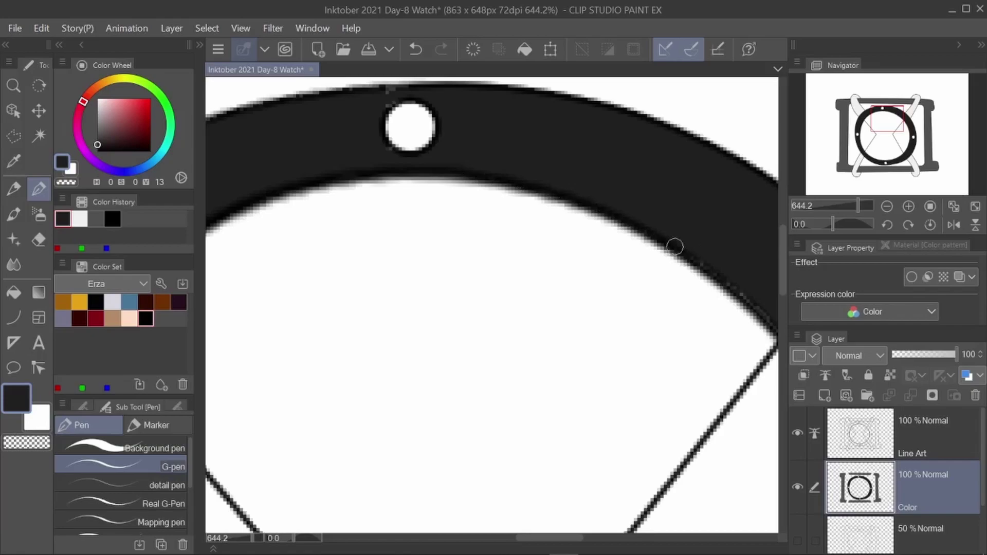
Paint over the unfilled specks along the ring's upper-right and right inner edge with the G-pen.
scroll(675, 247, down, 2)
scroll(591, 258, up, 2)
mouse_move(411, 152)
mouse_down()
mouse_move(465, 194)
mouse_move(561, 315)
mouse_up()
drag(784, 272, 783, 292)
drag(591, 253, 608, 423)
drag(783, 293, 784, 318)
drag(607, 282, 574, 423)
drag(783, 333, 783, 378)
drag(562, 165, 521, 237)
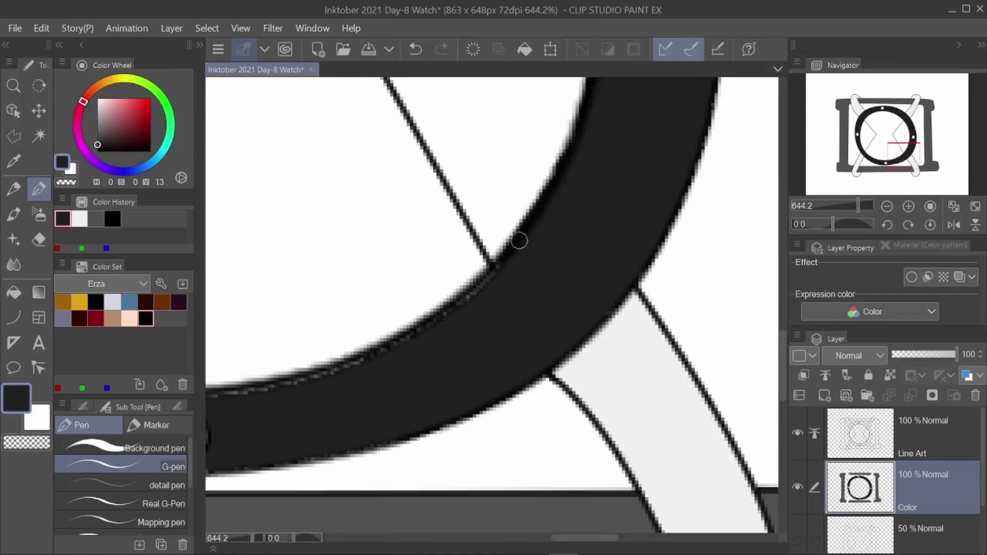
Cover the remaining specks along the ring's bottom and lower-left inner edge with the G-pen.
drag(583, 538, 562, 538)
mouse_move(591, 330)
mouse_down()
mouse_move(553, 352)
mouse_move(358, 405)
mouse_up()
scroll(414, 351, left, 3)
mouse_move(591, 393)
mouse_down()
mouse_move(453, 367)
mouse_move(354, 307)
mouse_up()
drag(515, 538, 492, 538)
drag(783, 378, 783, 361)
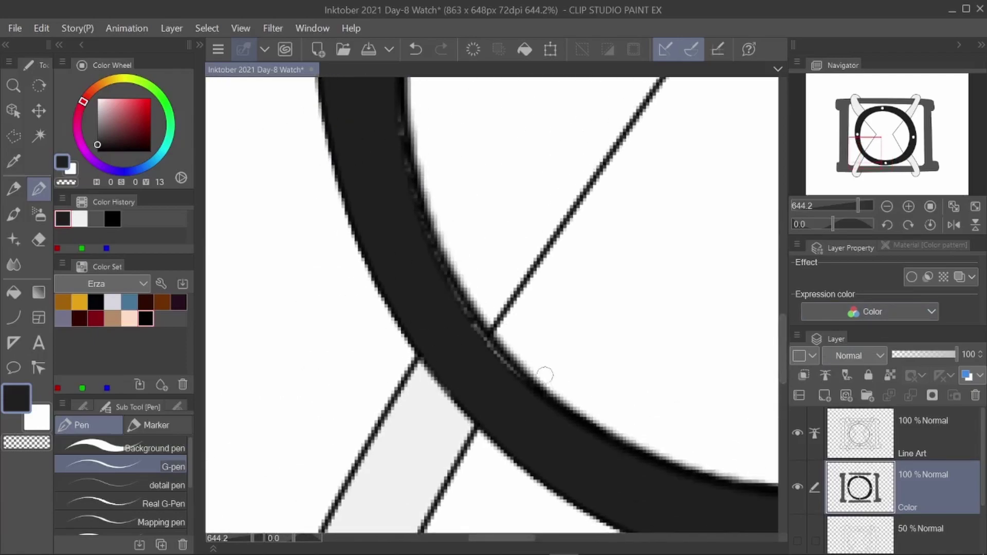
scroll(412, 253, up, 3)
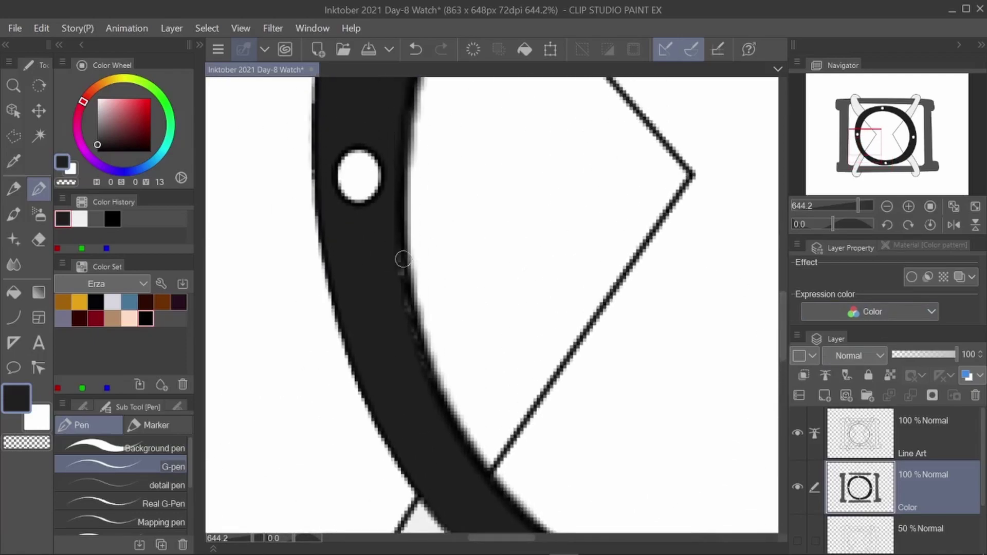
scroll(425, 392, down, 2)
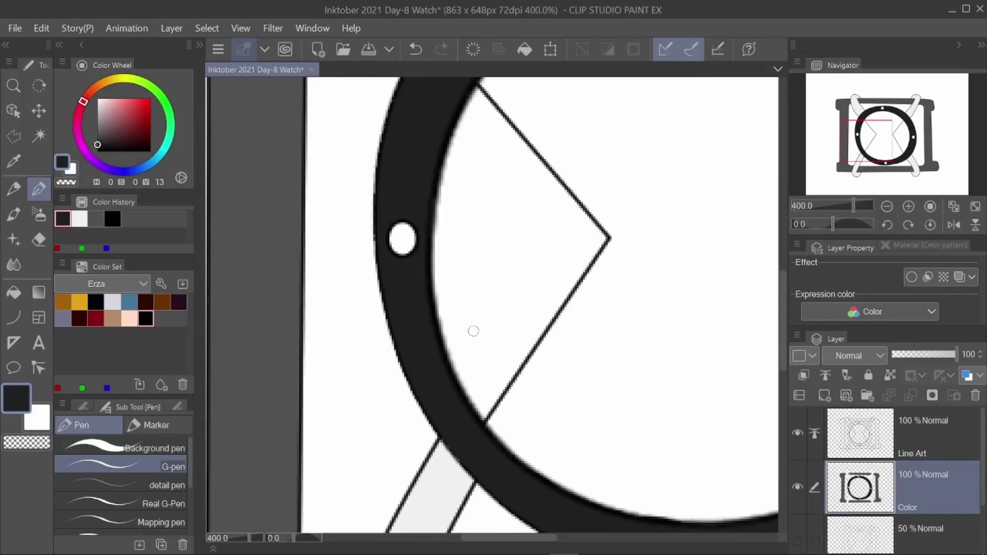
Examine the ring's outer edge around the lugs and pin holes for remaining unfilled specks.
scroll(494, 309, down, 3)
scroll(612, 442, up, 3)
scroll(579, 409, up, 2)
scroll(535, 375, down, 2)
scroll(536, 374, down, 3)
scroll(463, 209, up, 1)
scroll(466, 209, up, 5)
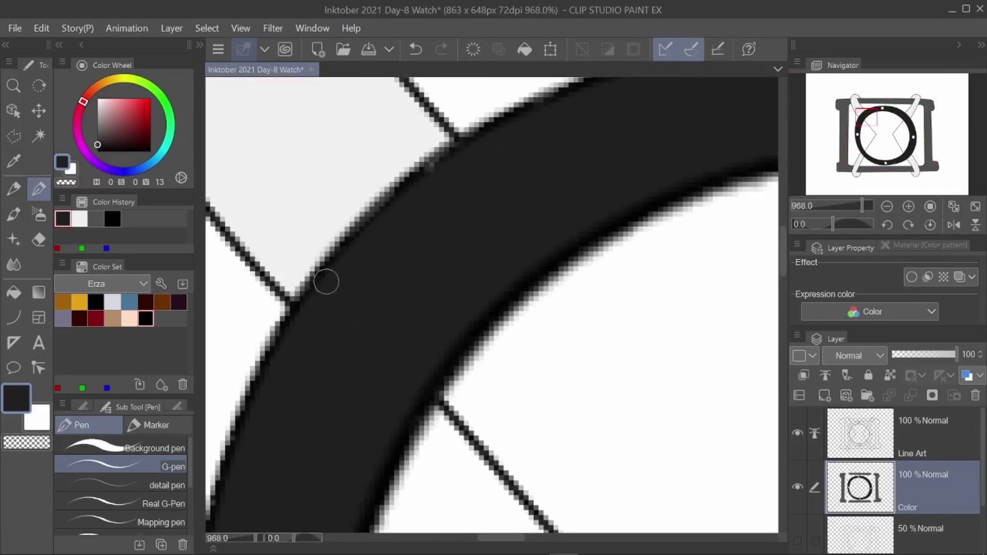
scroll(521, 124, down, 3)
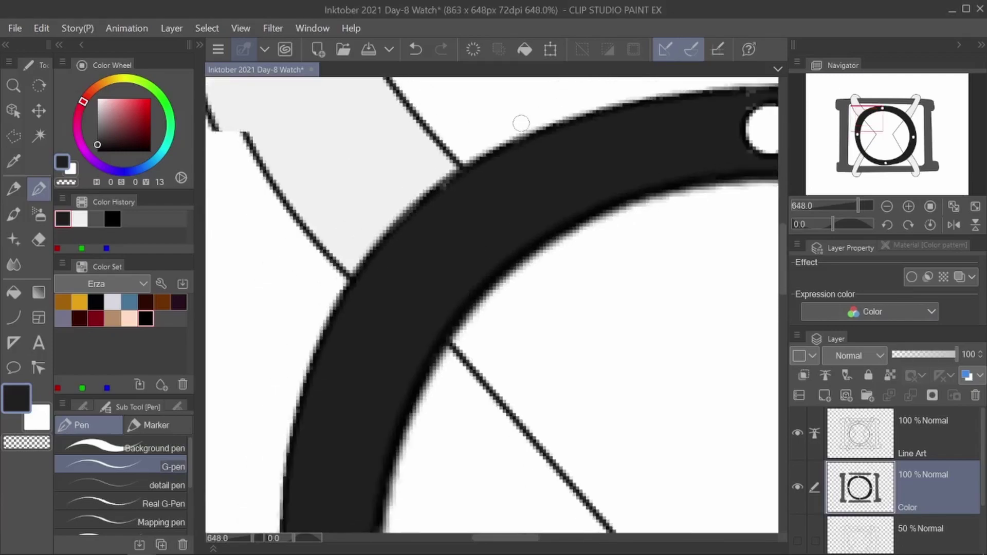
scroll(370, 266, up, 3)
scroll(599, 125, down, 3)
scroll(456, 213, up, 4)
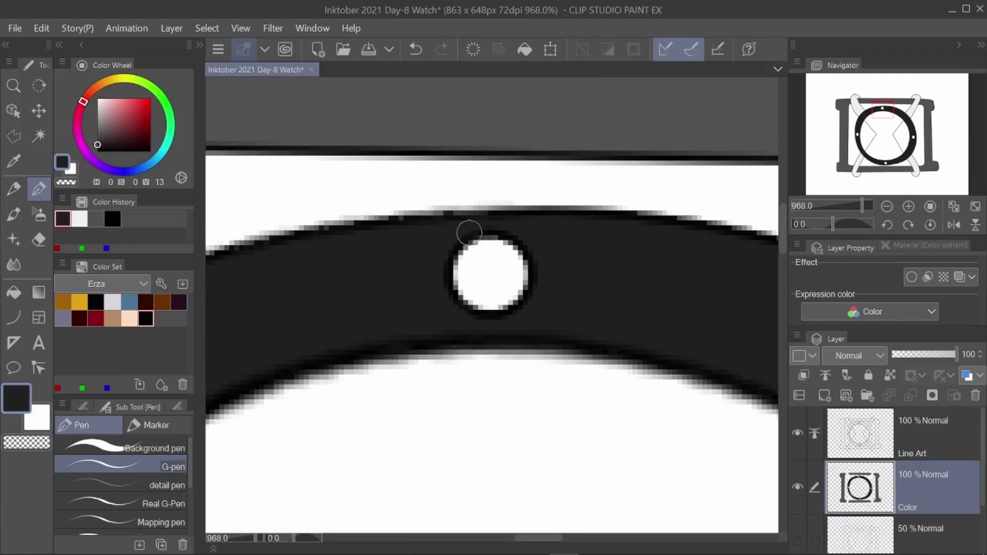
scroll(470, 233, down, 4)
scroll(429, 139, up, 3)
scroll(430, 139, down, 3)
scroll(478, 161, up, 3)
scroll(478, 160, down, 3)
scroll(486, 277, up, 3)
scroll(487, 278, down, 4)
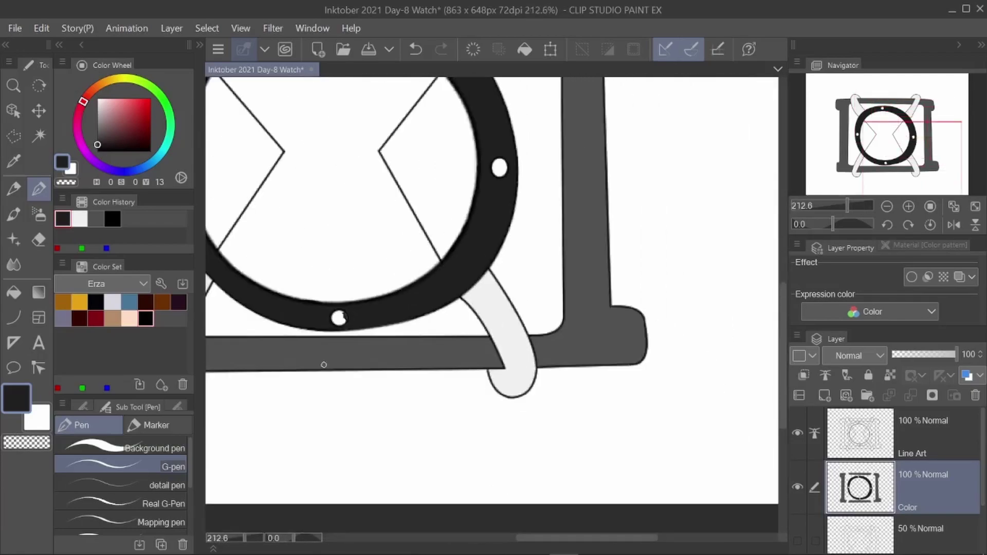
Erase the stray near-black paint inside the ring's bottom pin hole with the smol eraser.
scroll(361, 353, up, 4)
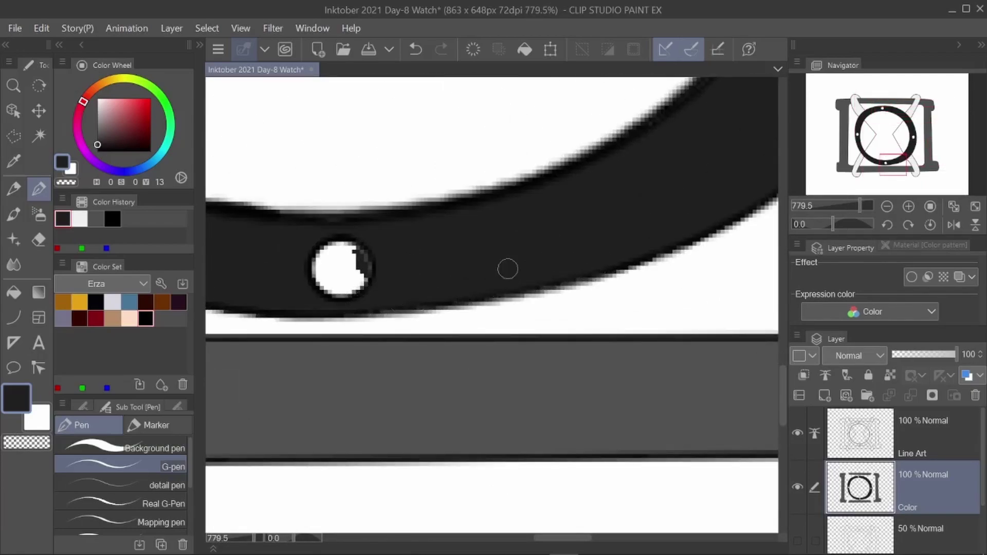
key(e)
drag(358, 254, 362, 270)
scroll(419, 264, down, 4)
scroll(398, 308, up, 1)
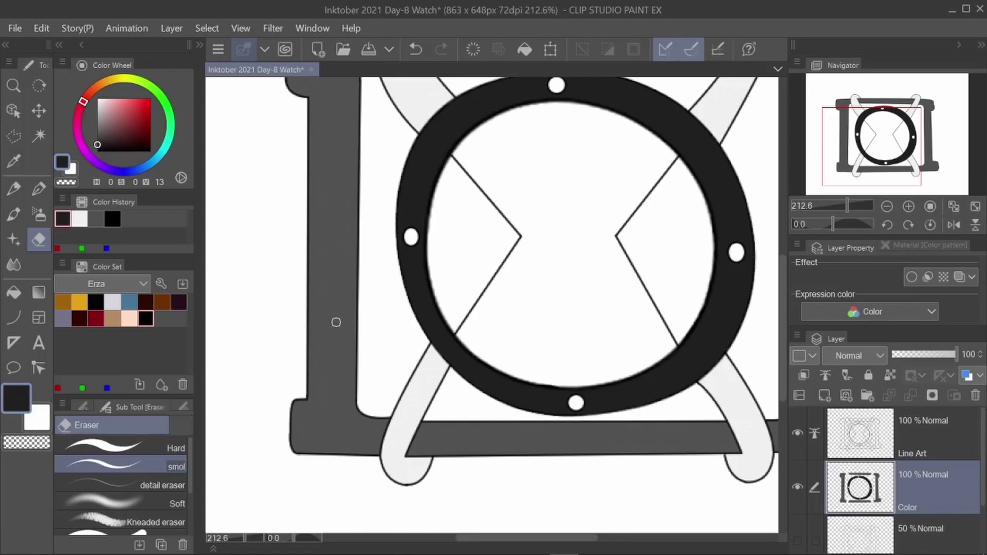
Try filling the gap between the top band strip and the ring with a darker black, V 5.
scroll(335, 323, down, 5)
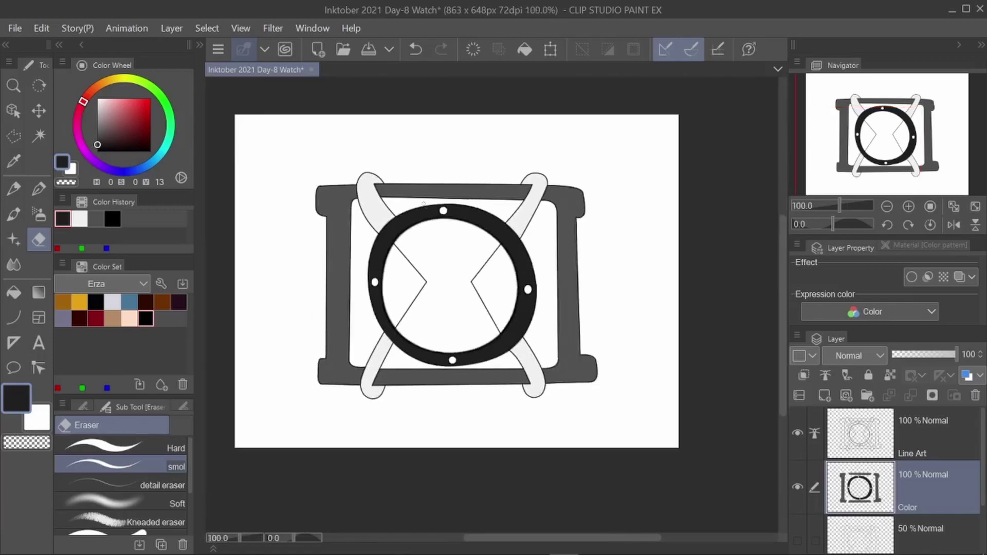
scroll(403, 187, up, 6)
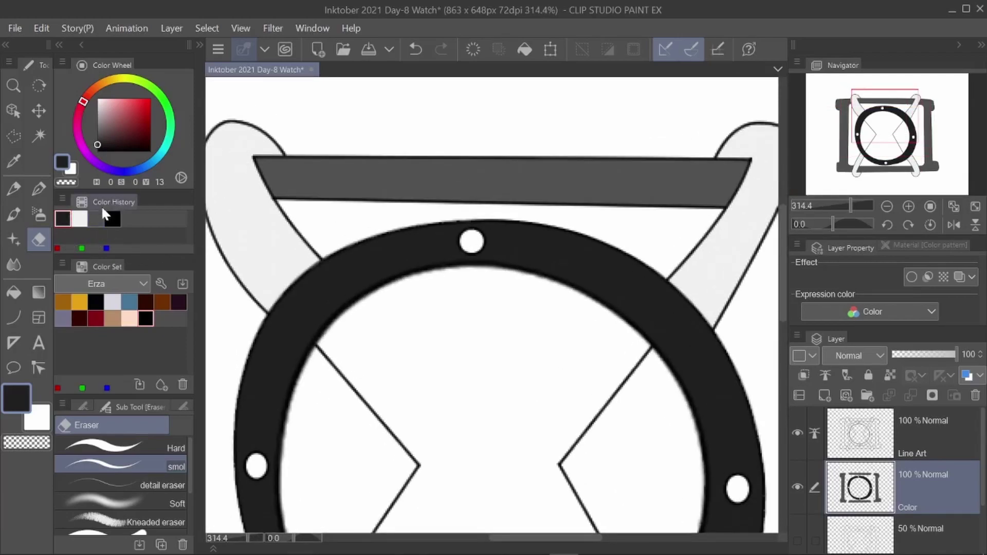
click(97, 148)
click(13, 292)
click(332, 216)
click(415, 50)
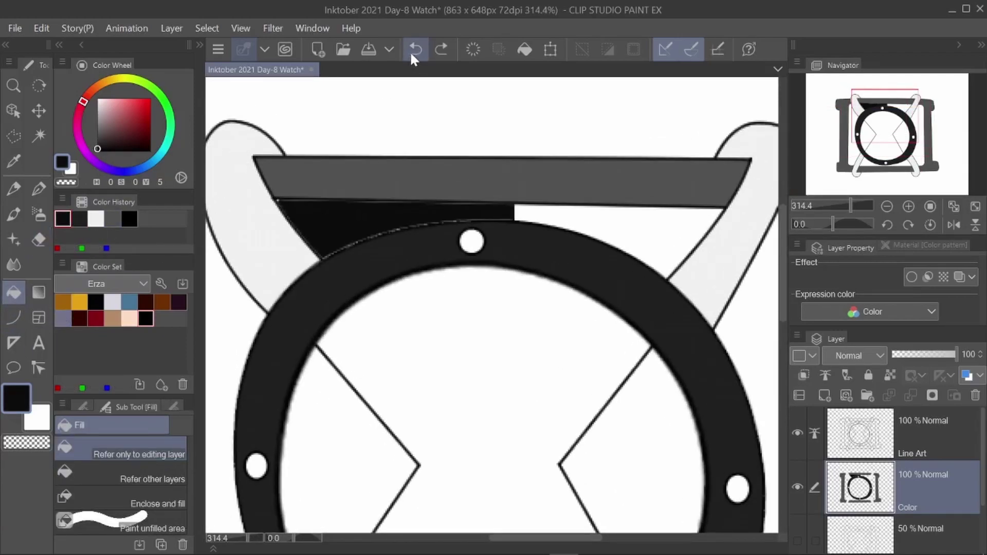
Retry the V 5 fill at closer zoom in the gap's left part, undoing the stray fills.
scroll(384, 207, up, 5)
scroll(366, 224, down, 5)
scroll(288, 247, up, 4)
click(260, 165)
click(335, 155)
click(415, 51)
click(415, 50)
click(566, 167)
click(415, 49)
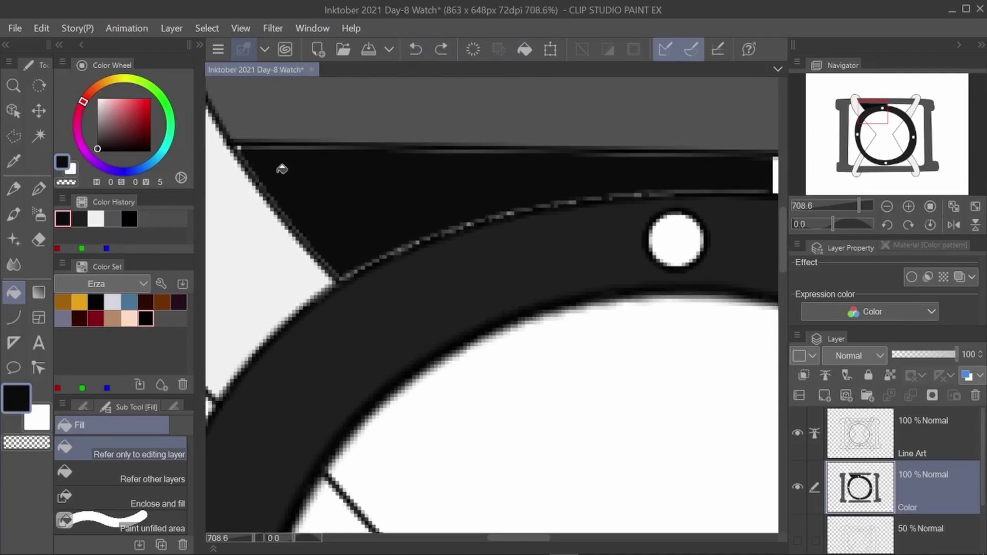
Try further V 5 fills around the ring and undo all of them.
click(264, 169)
scroll(370, 199, down, 7)
click(331, 282)
scroll(330, 283, up, 3)
click(417, 56)
click(417, 57)
click(417, 57)
click(419, 59)
Switch back to the ring's near-black, V 13, and fill the left half of the gap above the ring.
click(80, 219)
click(366, 223)
click(497, 207)
scroll(386, 234, down, 6)
scroll(545, 222, up, 7)
click(491, 214)
click(399, 214)
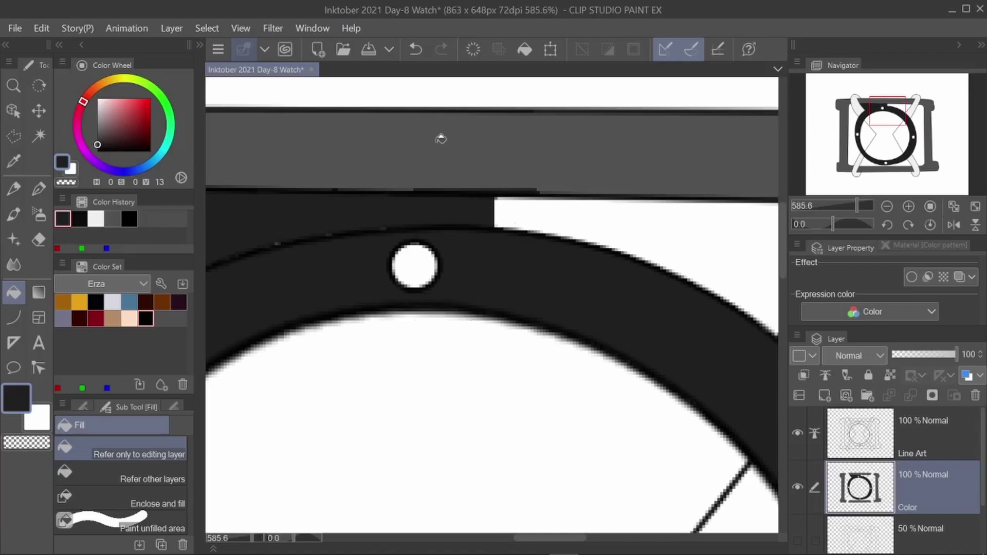
Undo the last fill and fill the right half of the gap above the ring with V 13 near-black.
click(413, 50)
drag(547, 539, 568, 541)
click(562, 272)
click(404, 199)
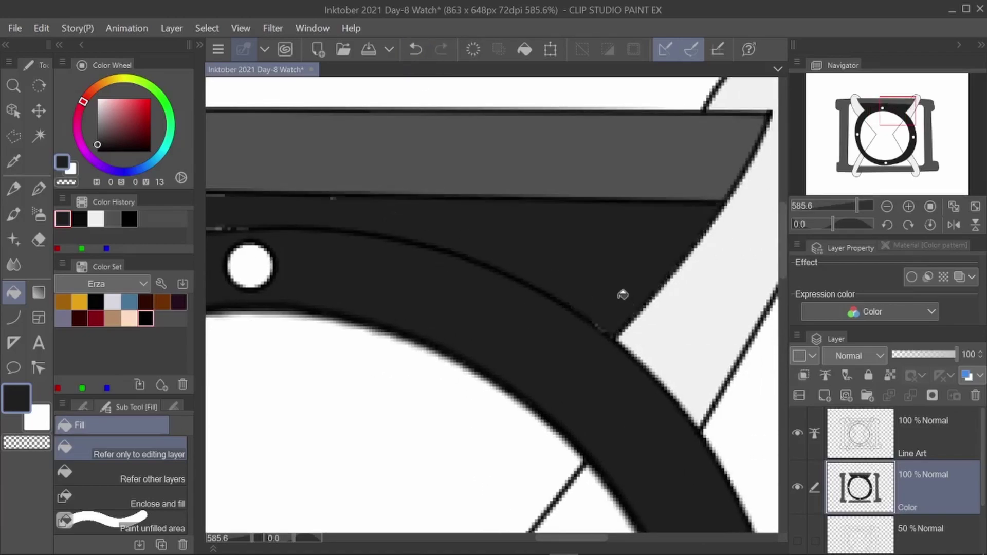
Fill the gap between the ring and the band's right section with the same near-black.
scroll(540, 245, down, 8)
scroll(545, 250, up, 4)
click(562, 287)
scroll(562, 286, down, 3)
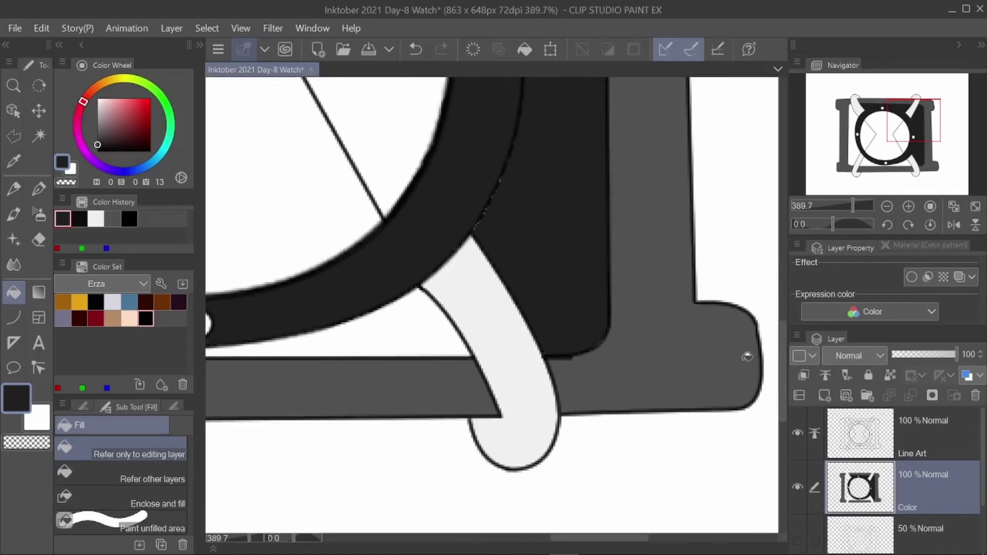
click(568, 339)
Fill the gap between the ring and the bottom band strip with the same near-black, undoing the extra fill on the ring's outline.
drag(609, 539, 505, 540)
click(630, 349)
click(459, 353)
click(502, 329)
scroll(505, 269, down, 2)
scroll(616, 333, up, 5)
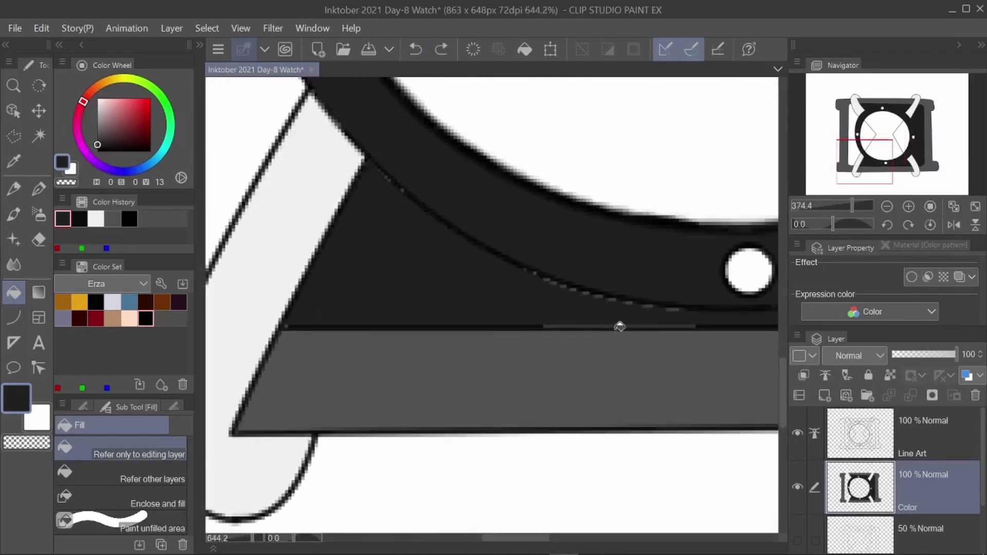
click(683, 311)
click(415, 51)
Fill the gap between the ring and the band's left section with the same near-black.
scroll(539, 228, down, 6)
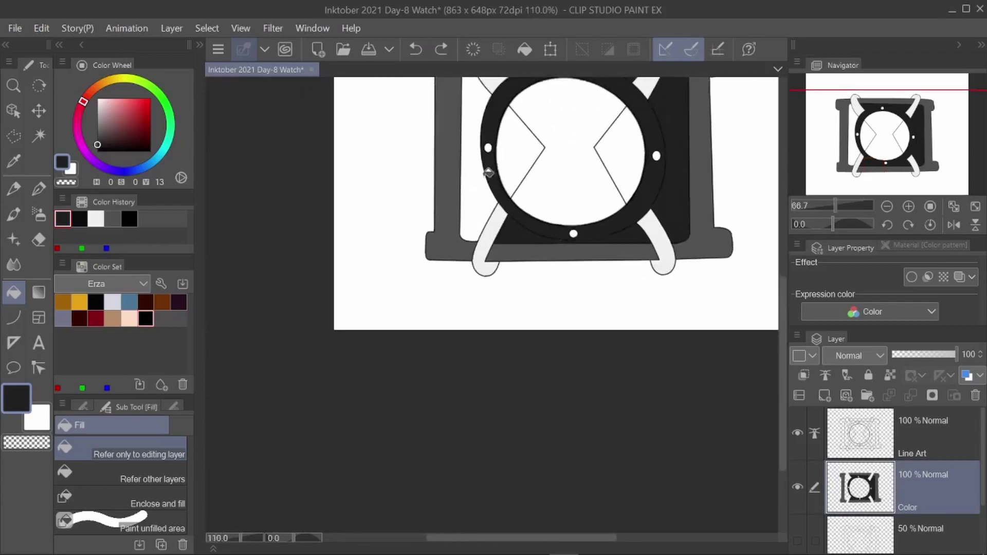
scroll(465, 201, up, 4)
click(479, 274)
drag(781, 357, 777, 288)
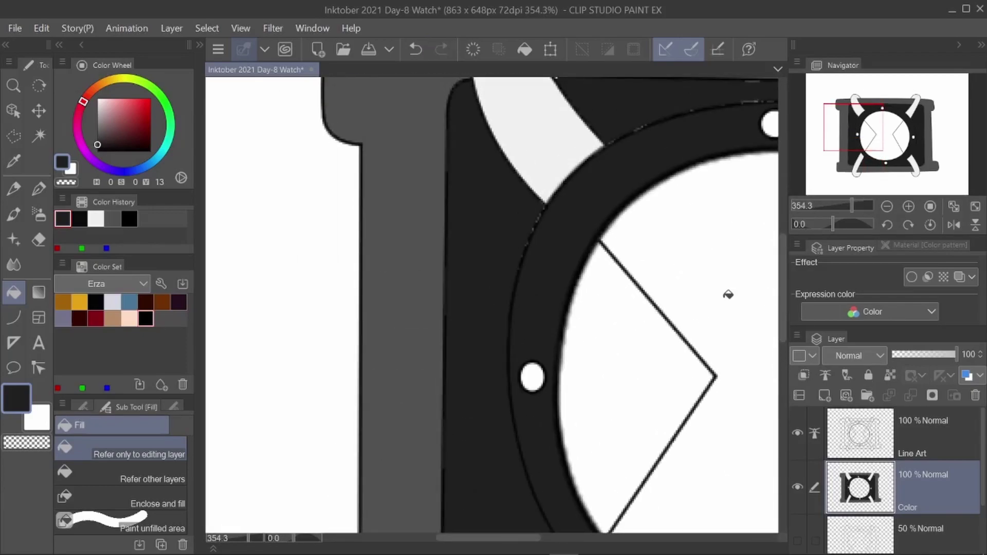
Touch up the upper edge of the near-black watch panel with the G-pen, undoing the last stroke.
scroll(571, 281, down, 7)
scroll(609, 201, up, 4)
scroll(608, 201, up, 5)
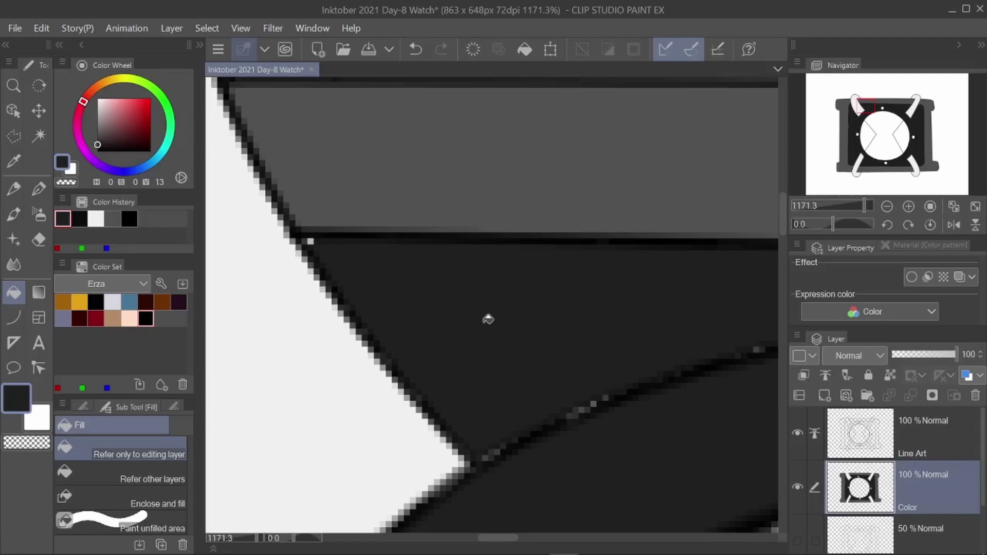
click(39, 189)
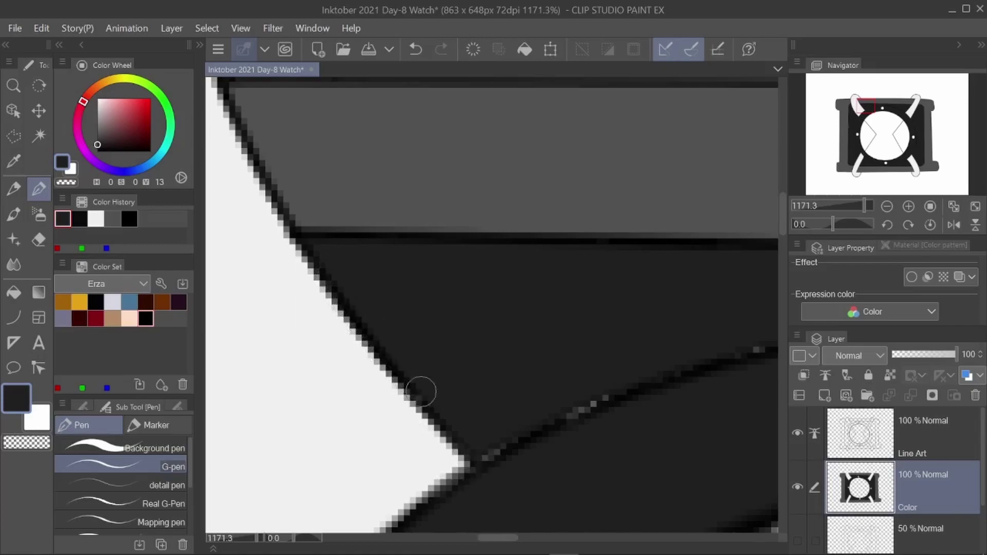
drag(502, 538, 537, 539)
mouse_move(484, 253)
mouse_down()
mouse_move(465, 253)
mouse_move(499, 254)
mouse_up()
drag(533, 538, 634, 541)
drag(549, 379, 549, 436)
click(416, 50)
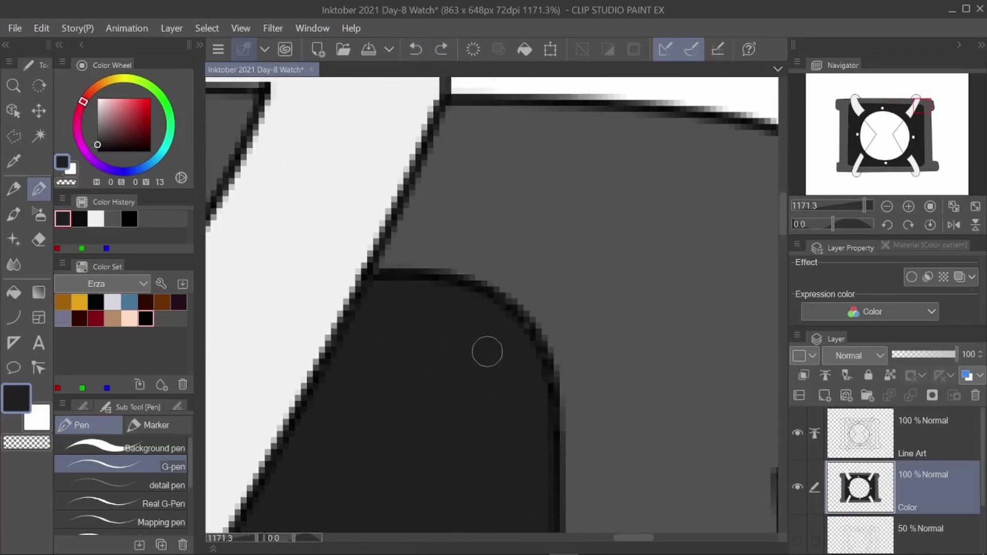
Retouch the band's inner edge beneath the panel's lower-right corner with the band's dark gray.
scroll(539, 355, down, 3)
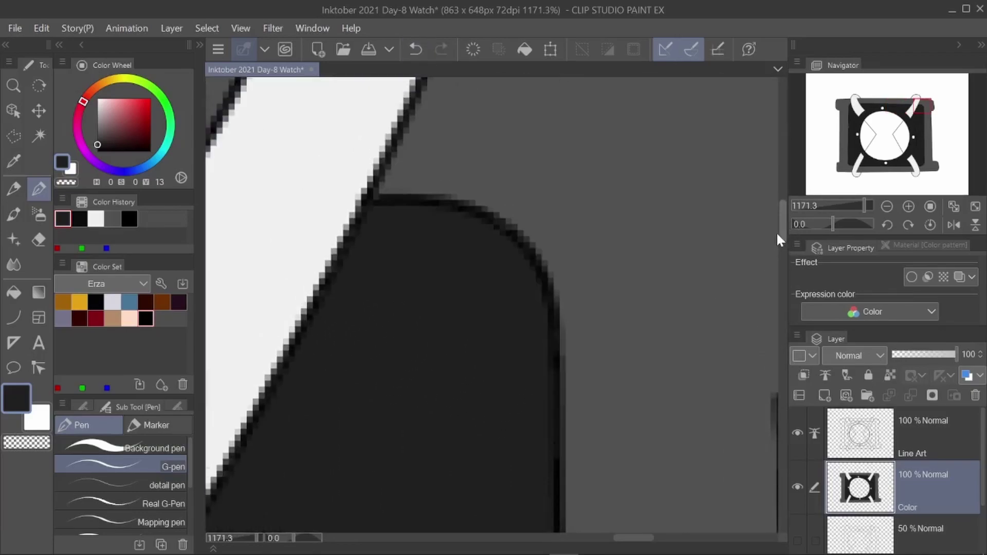
scroll(524, 282, down, 10)
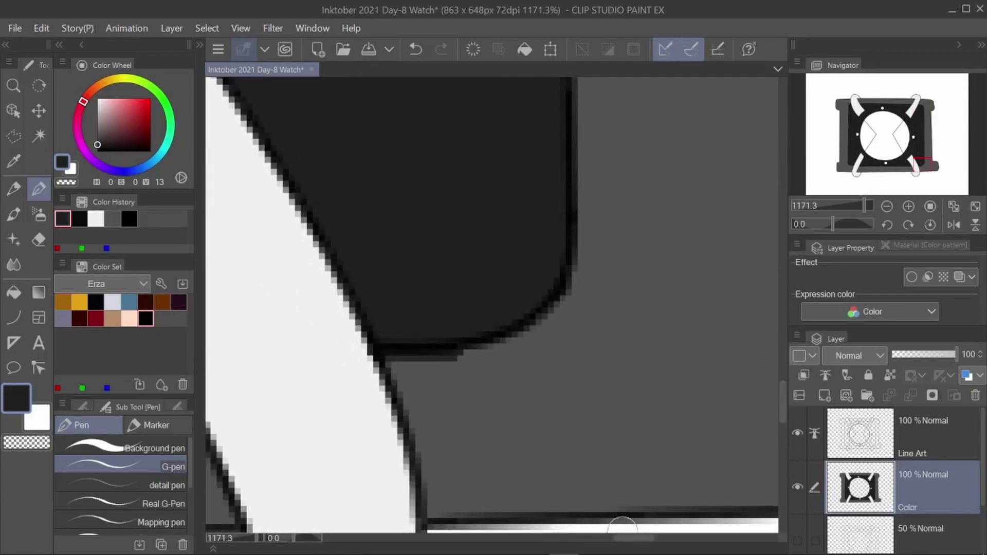
drag(624, 538, 616, 537)
click(113, 219)
drag(551, 367, 472, 359)
Pick up the panel's near-black and paint over the uneven spots along the panel's bottom edge.
alt+click(474, 342)
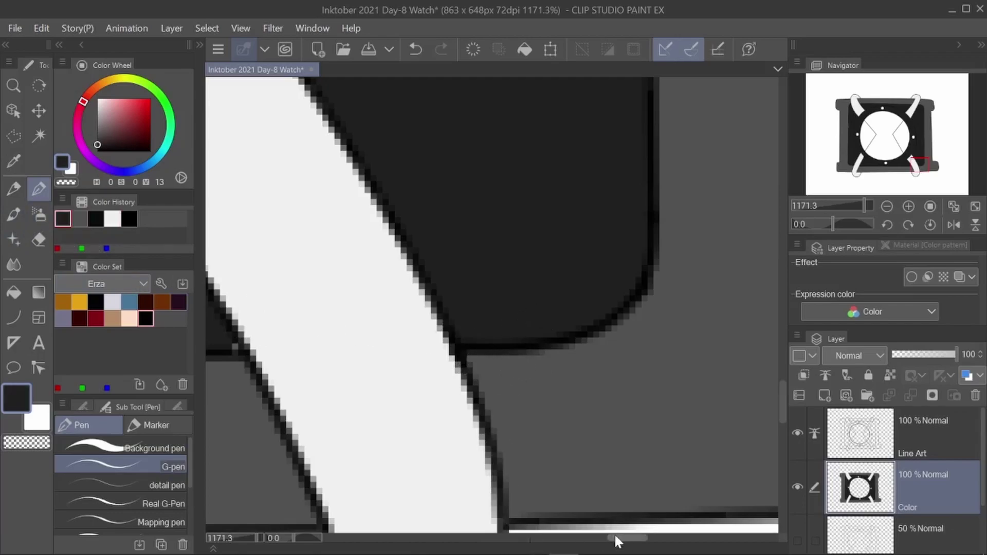
click(599, 538)
drag(588, 538, 529, 538)
drag(449, 344, 542, 344)
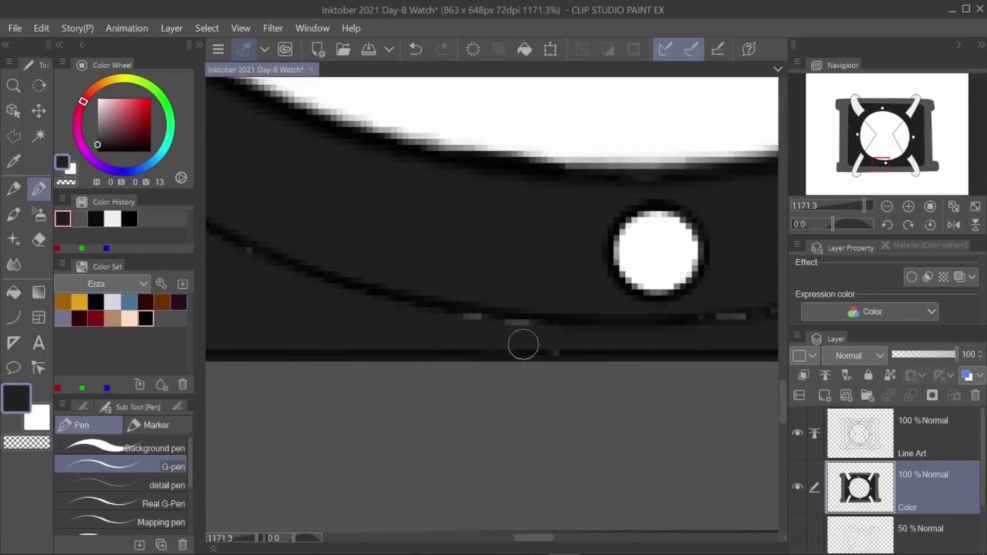
drag(542, 539, 467, 538)
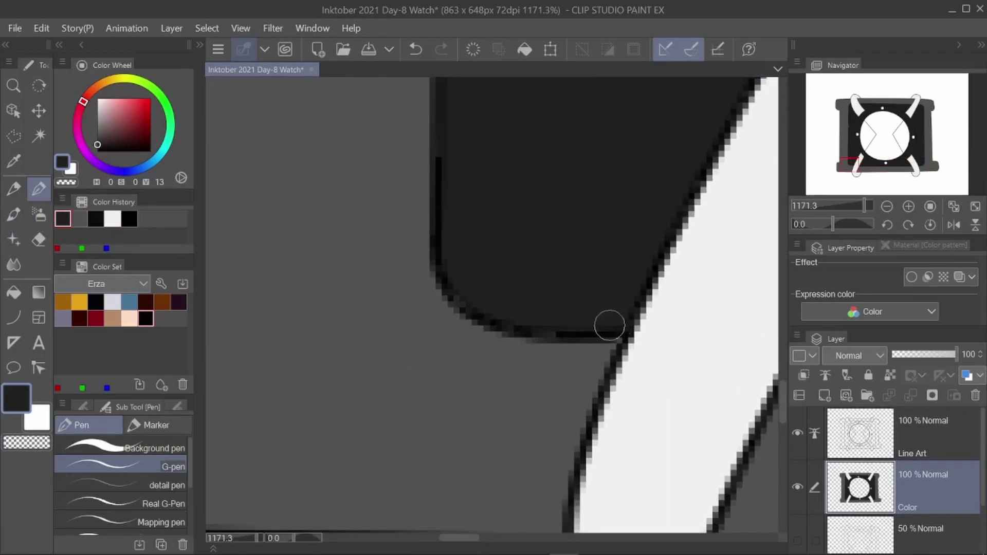
Even out the lower half of the panel's left edge with near-black V 13 inside and gray V 32 outside.
drag(781, 409, 781, 389)
drag(452, 176, 438, 373)
click(79, 218)
drag(421, 305, 424, 340)
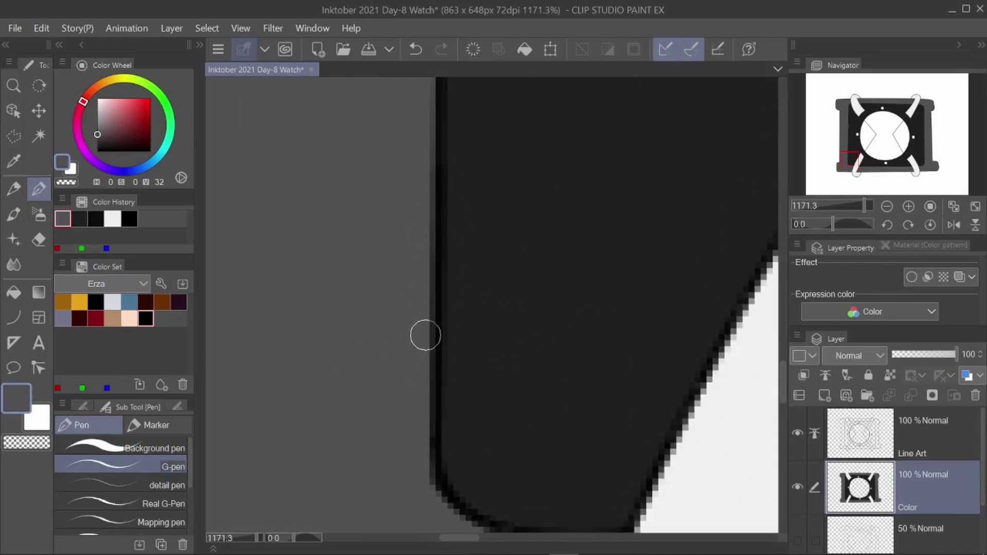
drag(781, 388, 771, 333)
click(83, 216)
drag(446, 268, 448, 404)
click(79, 216)
drag(433, 254, 428, 389)
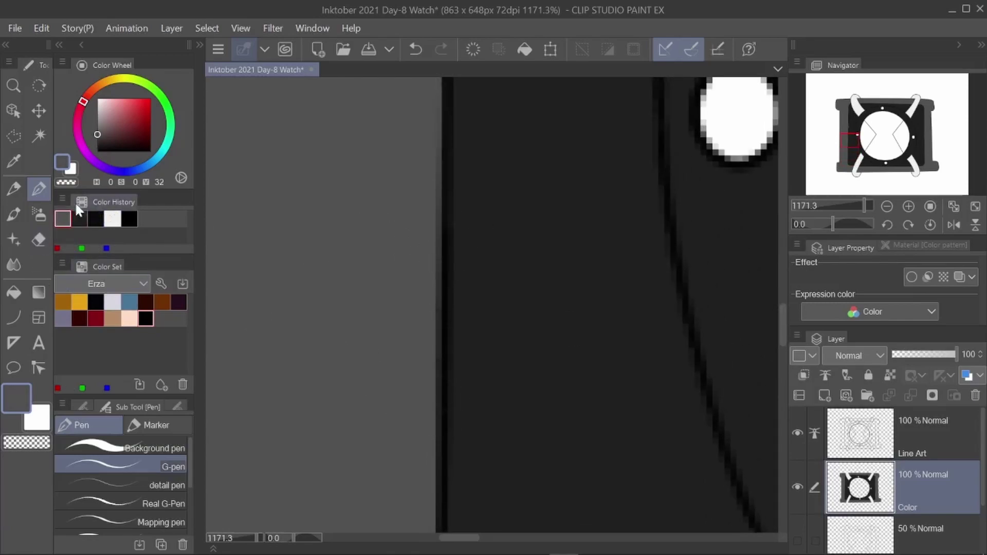
Even out the upper half of the panel's left edge, using near-black inside and the band's gray outside.
click(82, 215)
drag(781, 323, 781, 278)
drag(459, 190, 450, 344)
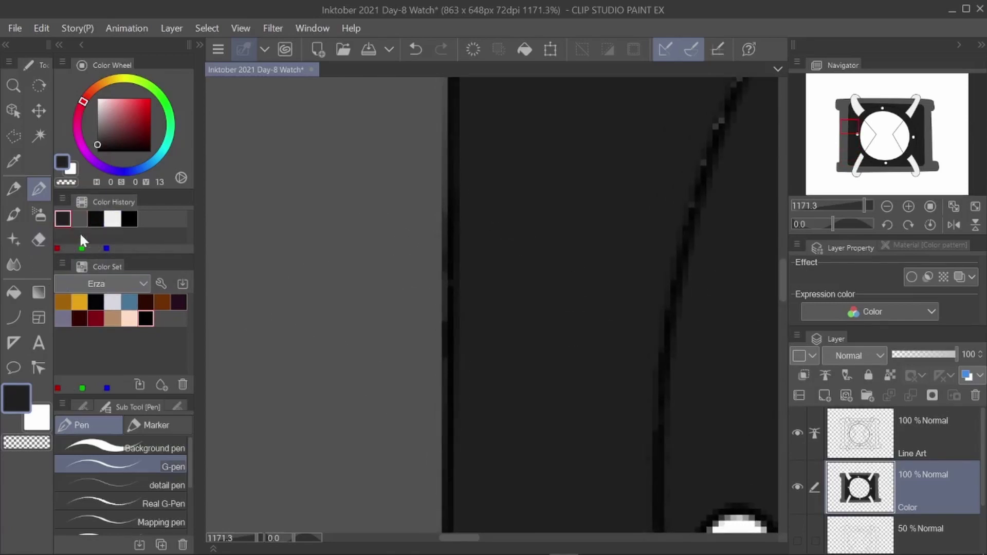
click(80, 218)
drag(434, 210, 433, 331)
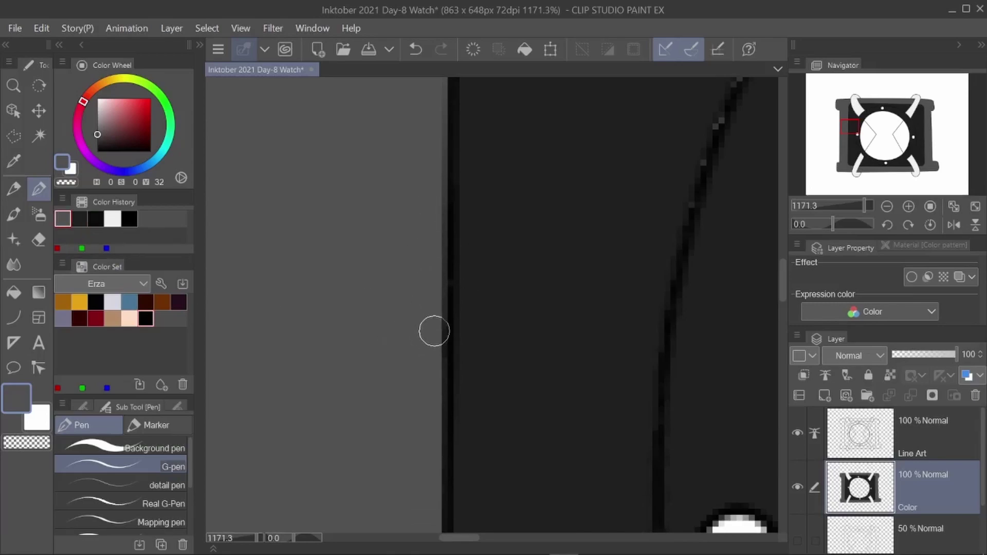
click(79, 220)
drag(461, 174, 460, 285)
scroll(720, 301, up, 5)
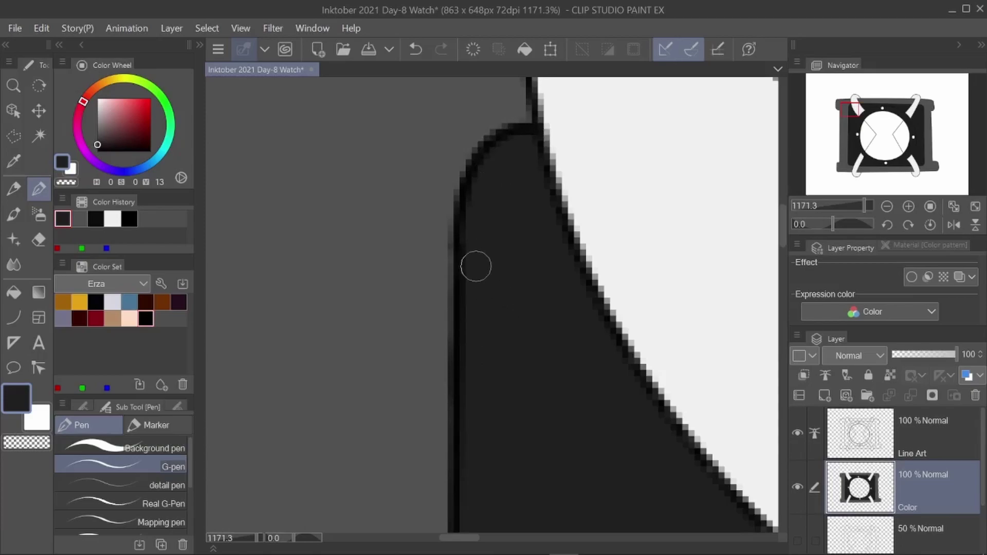
Paint near-black over the light specks along the ring's top and upper-right outer outline, undoing the stray stroke.
scroll(476, 266, down, 5)
scroll(519, 244, up, 4)
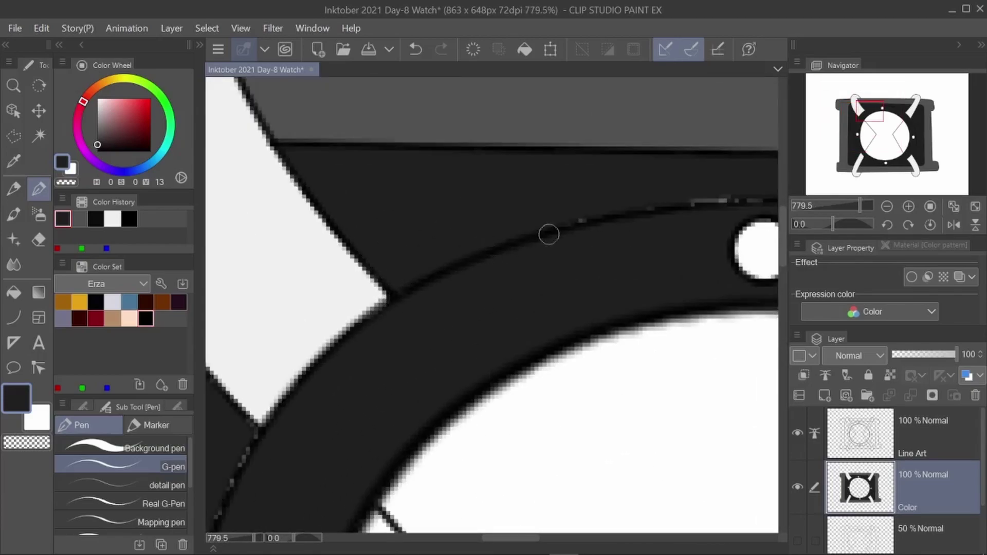
drag(502, 538, 536, 538)
scroll(560, 519, right, 5)
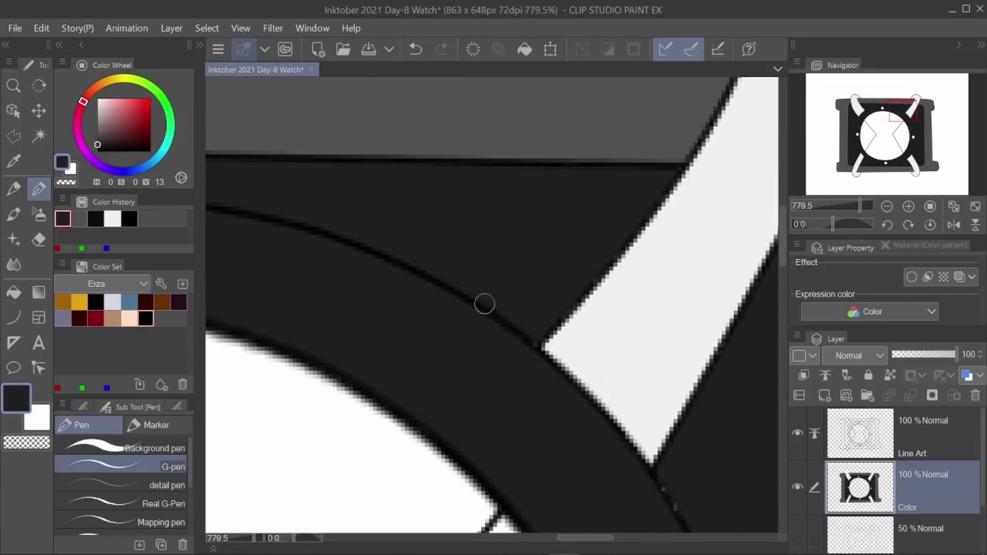
drag(603, 275, 623, 252)
click(418, 49)
drag(709, 488, 528, 322)
scroll(528, 322, down, 1)
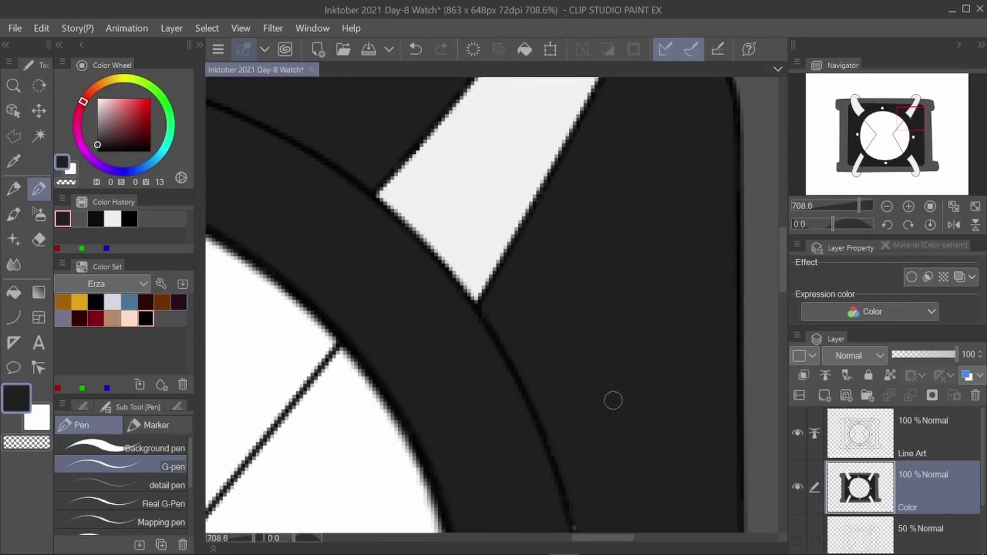
Paint near-black over the light specks along the ring's lower-right and bottom outer outline.
drag(782, 277, 782, 319)
scroll(783, 301, down, 3)
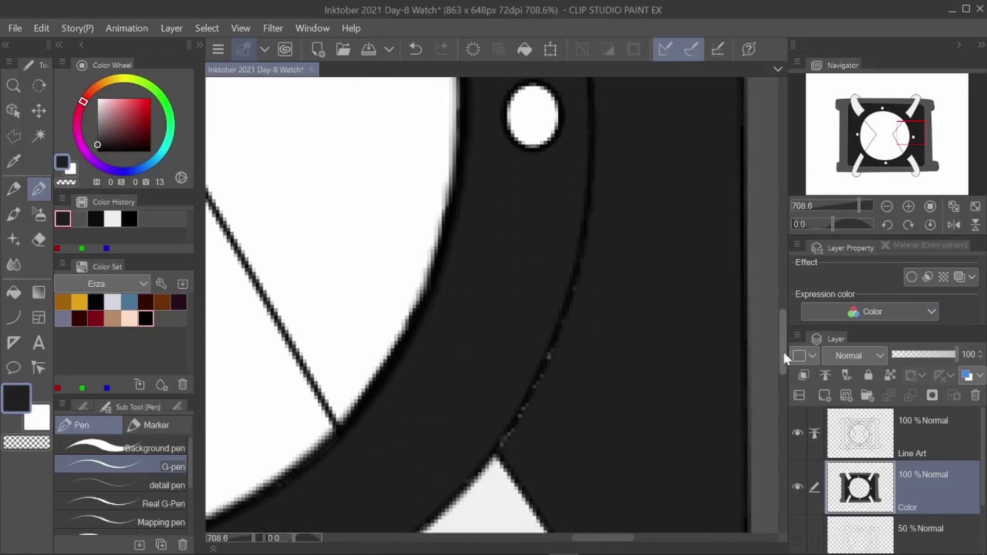
drag(609, 537, 591, 538)
drag(783, 357, 783, 388)
drag(541, 350, 416, 407)
drag(576, 538, 547, 539)
drag(641, 415, 451, 457)
click(538, 529)
Clean the specks from the ring's left outer outline with near-black V 13, undoing the stray stroke on the face.
scroll(458, 455, left, 5)
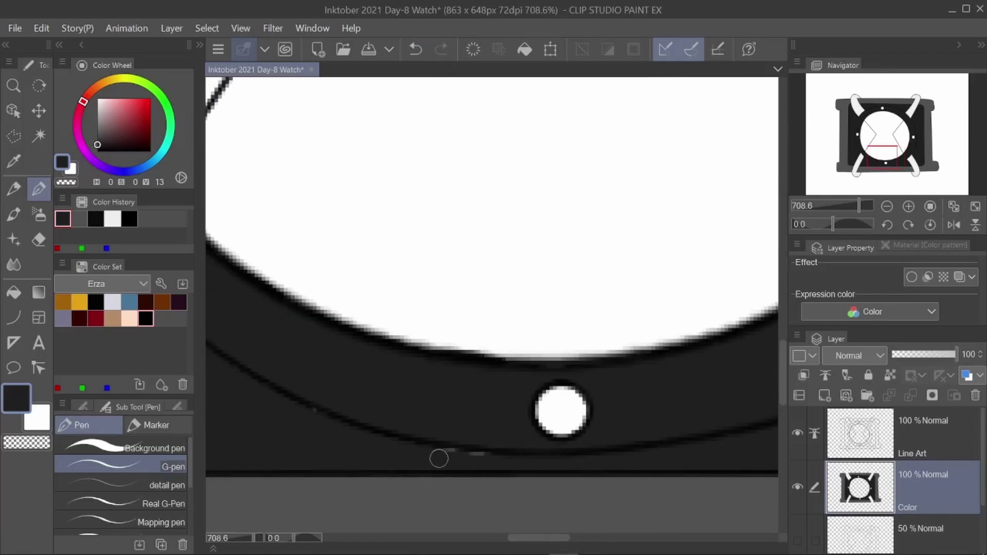
mouse_move(357, 250)
mouse_down()
mouse_move(338, 224)
mouse_move(361, 264)
mouse_up()
click(414, 50)
click(113, 218)
click(79, 216)
drag(517, 538, 492, 537)
drag(781, 364, 776, 300)
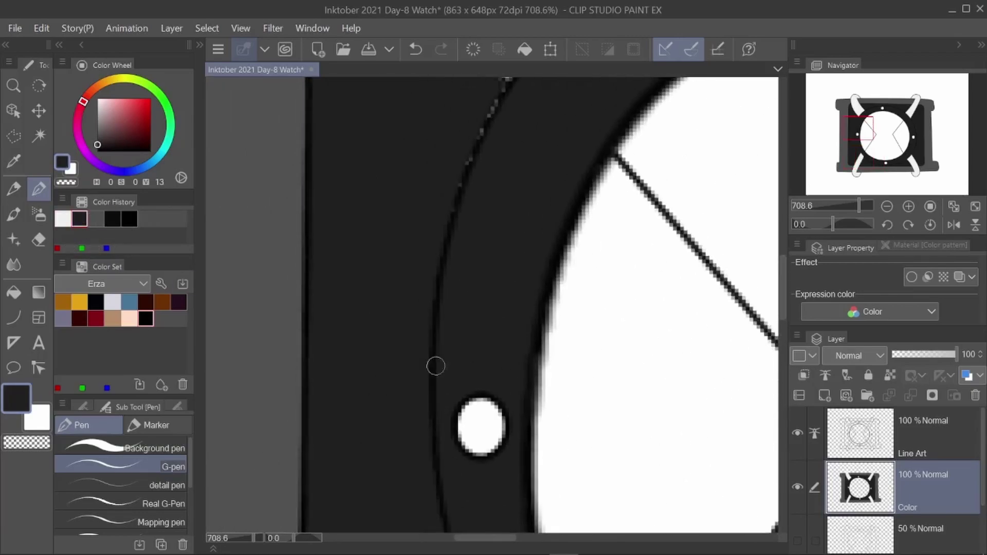
drag(473, 156, 474, 138)
drag(781, 275, 780, 233)
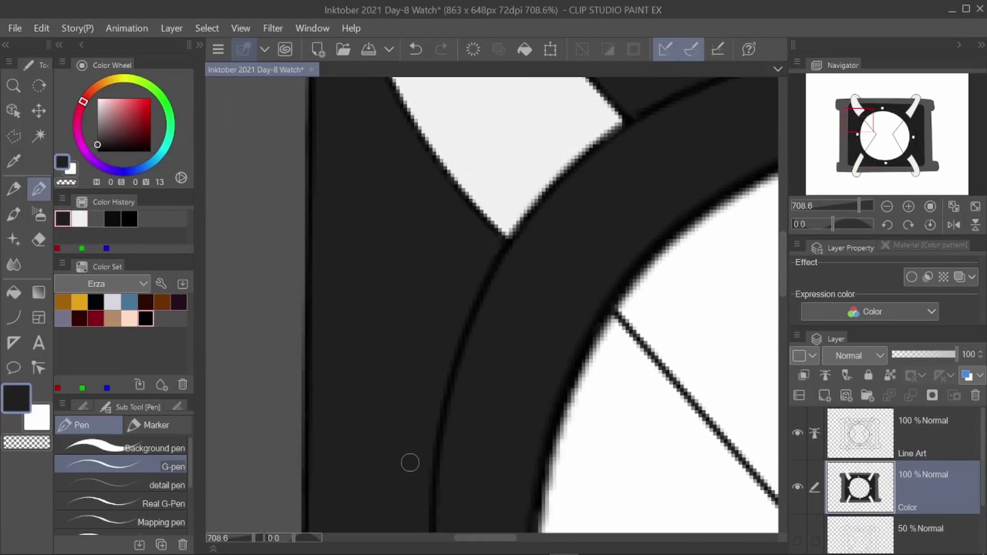
scroll(417, 442, down, 20)
scroll(478, 430, up, 9)
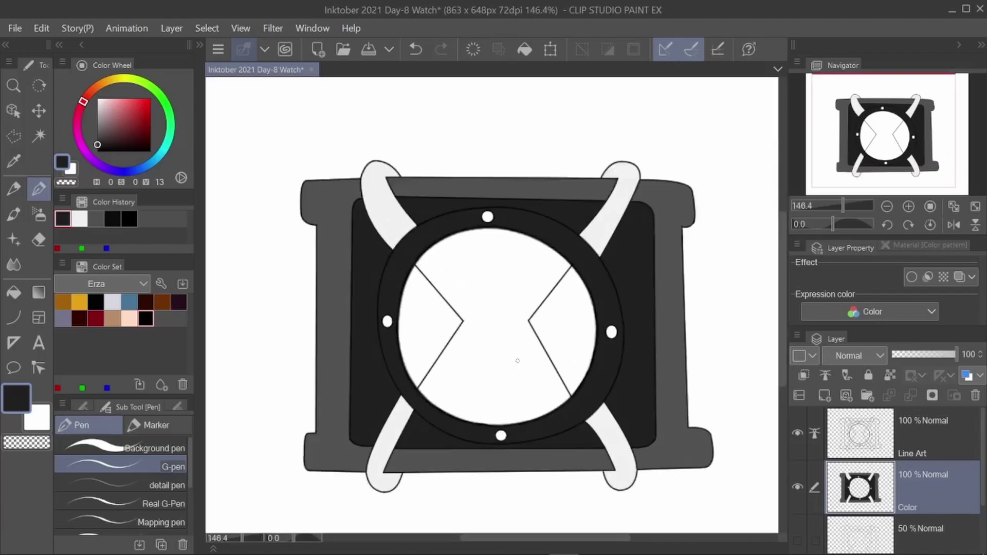
Fill the left wedge of the watch face with pure black, undoing the extra fill.
scroll(421, 342, up, 5)
click(129, 218)
click(13, 292)
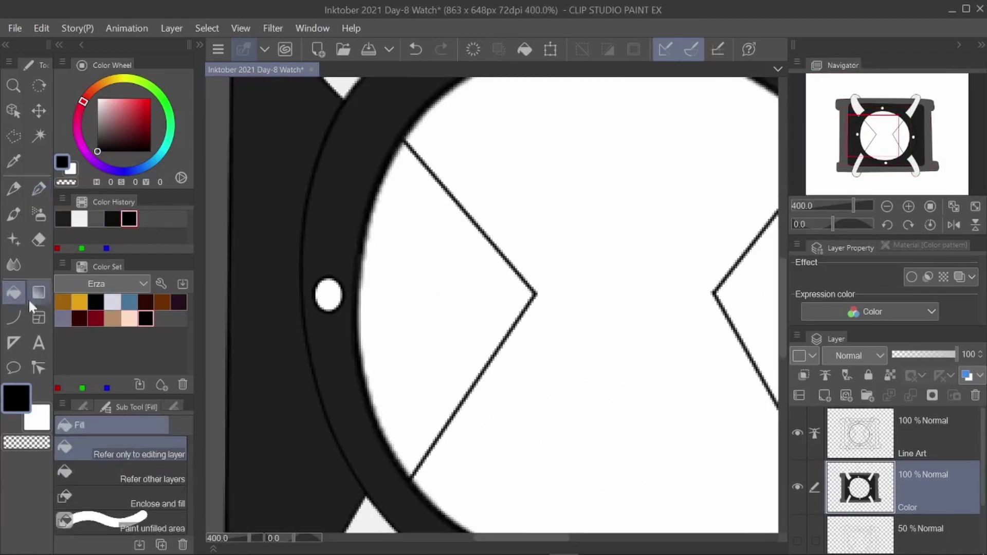
click(451, 280)
click(470, 291)
click(470, 293)
click(415, 49)
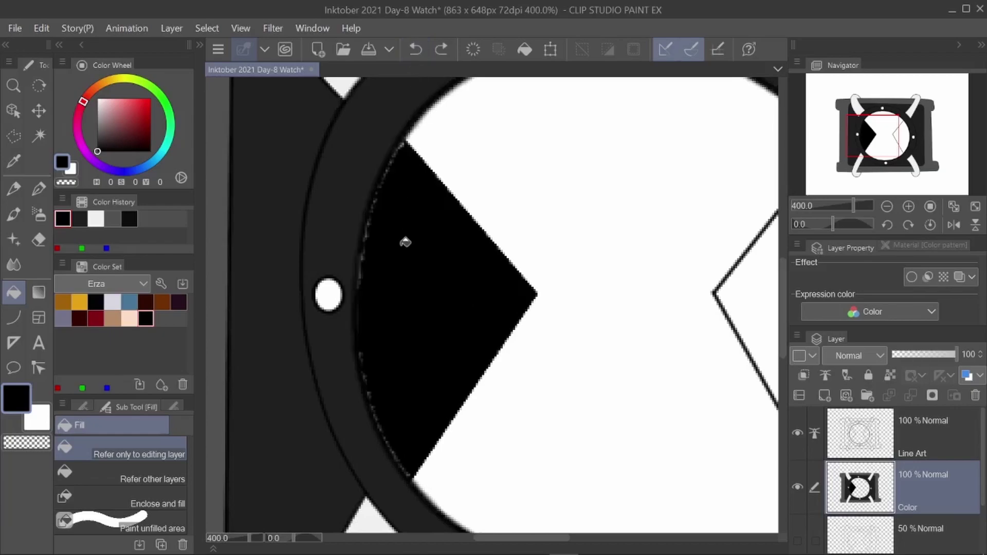
Paint black with the G-pen over the light fringe along the left wedge's curved edge.
scroll(438, 265, down, 5)
scroll(420, 326, up, 7)
key(p)
mouse_move(447, 406)
mouse_down()
mouse_move(393, 322)
mouse_move(362, 196)
mouse_up()
drag(782, 360, 782, 335)
drag(360, 331, 360, 236)
scroll(586, 344, up, 3)
drag(370, 324, 419, 176)
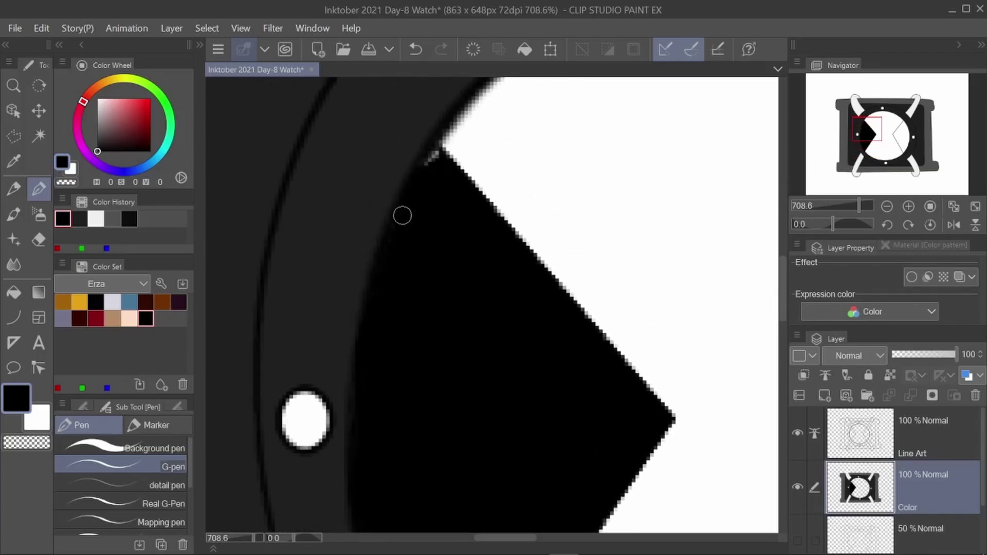
Fill the right wedge of the watch face with the same black, undoing the extra fill.
scroll(425, 186, down, 5)
scroll(621, 194, up, 3)
key(g)
click(538, 298)
scroll(522, 299, down, 3)
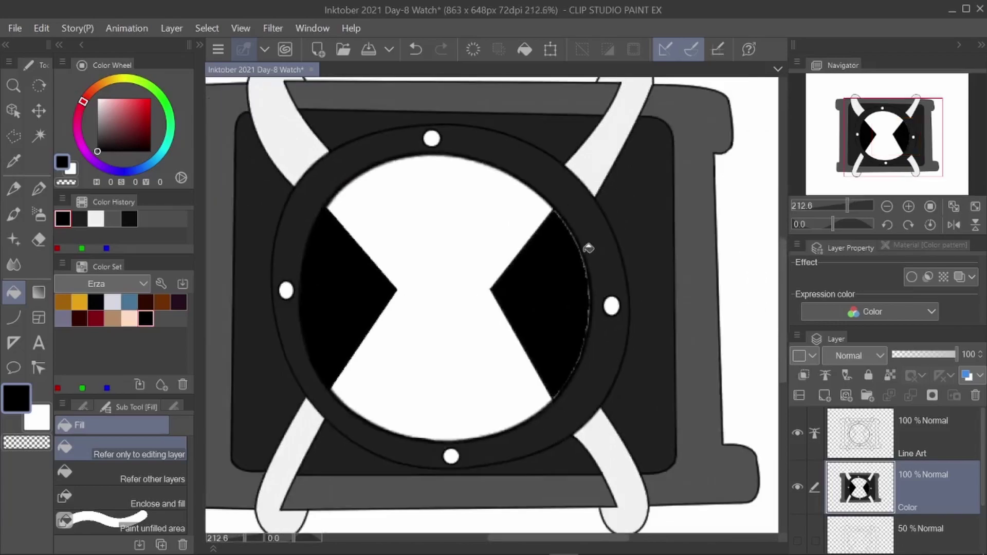
scroll(576, 213, up, 5)
click(424, 452)
click(416, 50)
Paint black with the G-pen over the light fringe along the right wedge's curved edge, undoing one bad stroke.
click(38, 188)
mouse_move(470, 189)
mouse_down()
mouse_move(529, 257)
mouse_move(523, 262)
mouse_move(593, 383)
mouse_up()
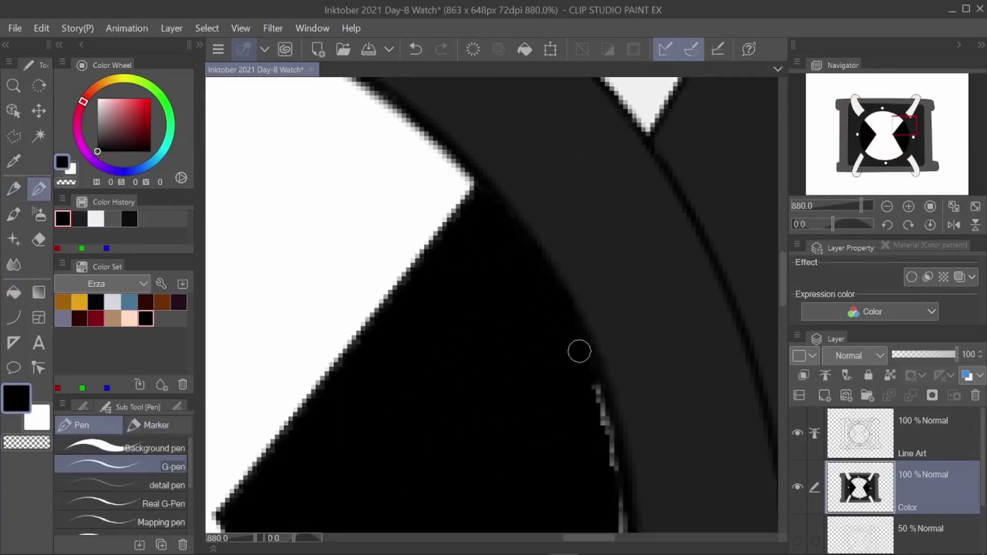
scroll(594, 413, down, 4)
drag(591, 190, 617, 329)
drag(783, 314, 782, 339)
drag(624, 168, 602, 331)
key(ctrl+z)
drag(783, 320, 782, 340)
mouse_move(597, 190)
mouse_down()
mouse_move(518, 355)
mouse_move(461, 379)
mouse_up()
Fill the white hourglass on the watch face with bright green (H 114, S 100, V 100).
scroll(461, 379, down, 5)
scroll(446, 313, down, 1)
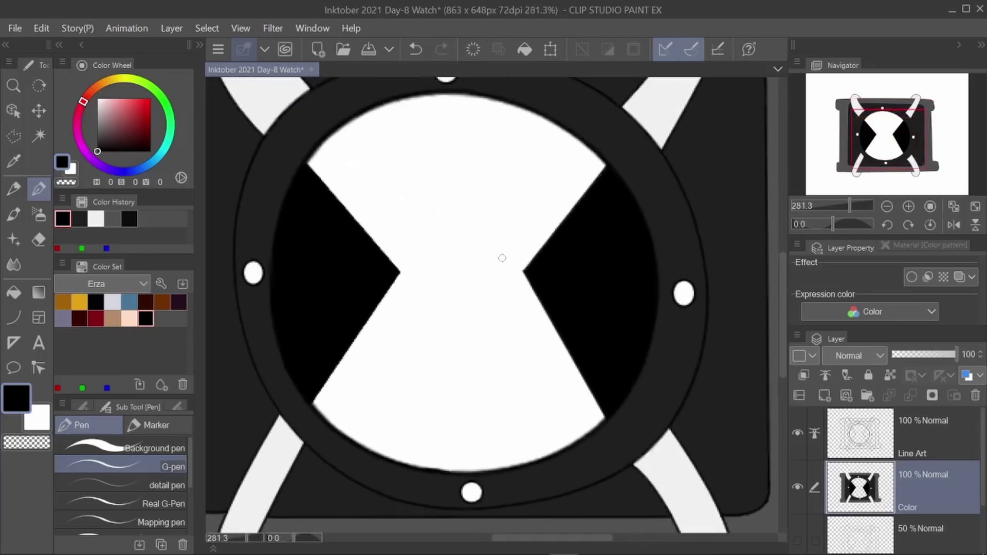
key(g)
click(467, 320)
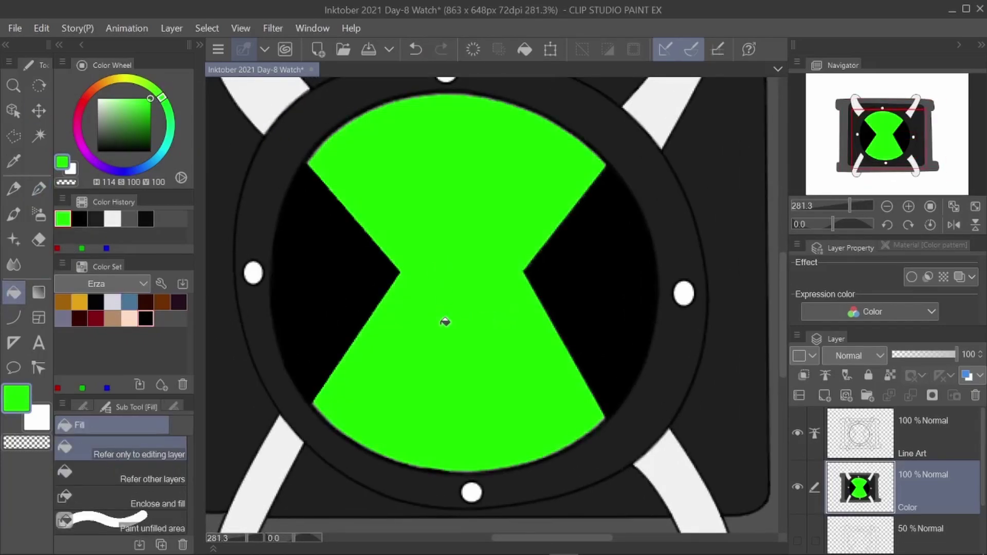
Paint green with the G-pen over the light fringe along the hourglass's top curved edge.
scroll(264, 154, up, 5)
key(p)
mouse_move(289, 285)
mouse_down()
mouse_move(340, 218)
mouse_move(452, 134)
mouse_up()
scroll(515, 130, down, 2)
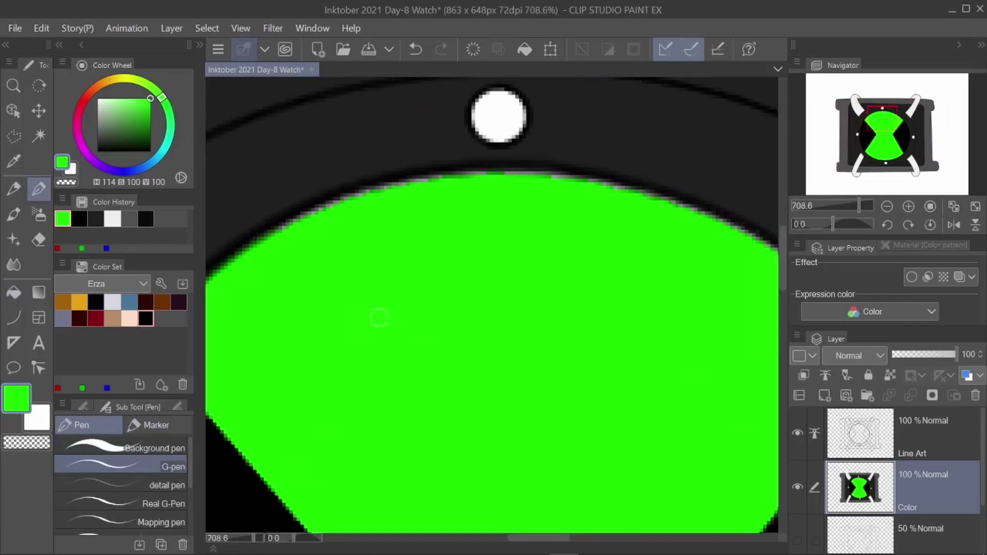
drag(286, 226, 321, 207)
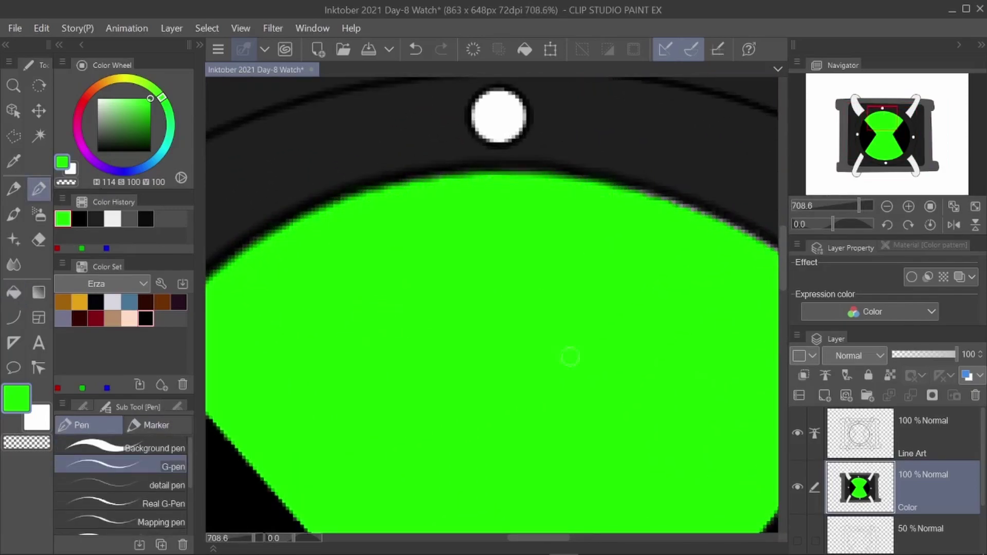
drag(545, 538, 573, 538)
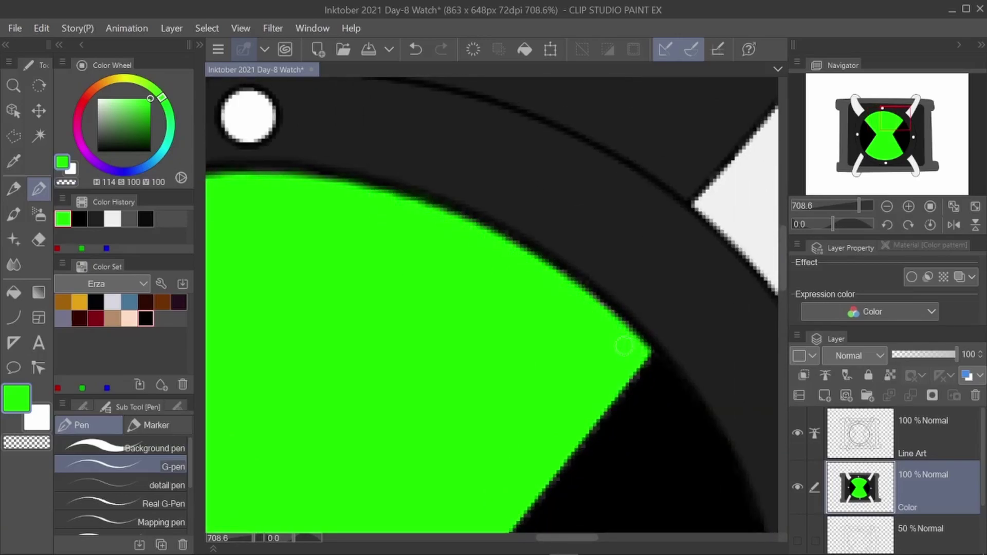
Paint green with the G-pen over the light fringe along the hourglass's bottom curved edge, from its right corner to its left corner.
scroll(624, 335, down, 15)
scroll(617, 330, up, 20)
scroll(638, 257, down, 20)
scroll(669, 360, up, 18)
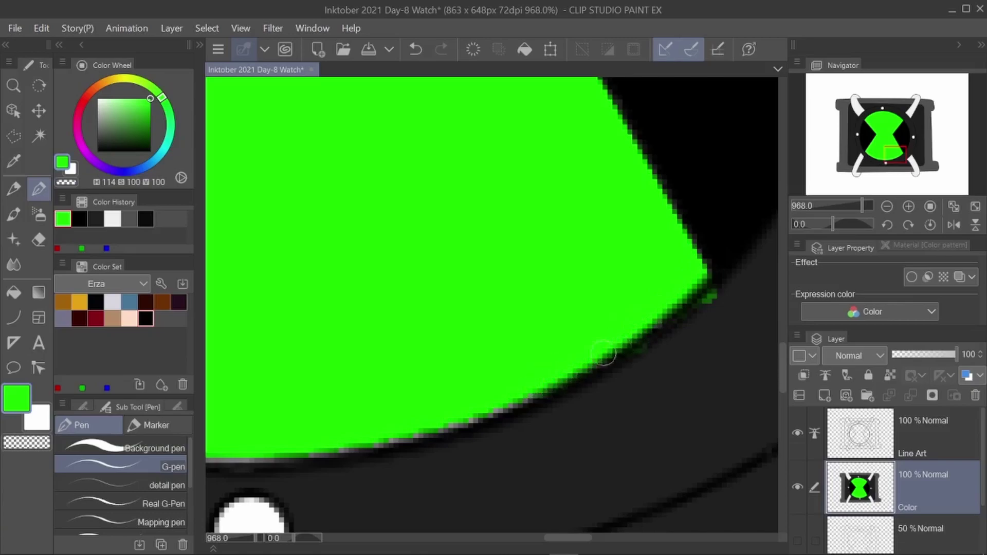
mouse_move(571, 539)
mouse_down()
mouse_move(540, 538)
mouse_move(558, 539)
mouse_up()
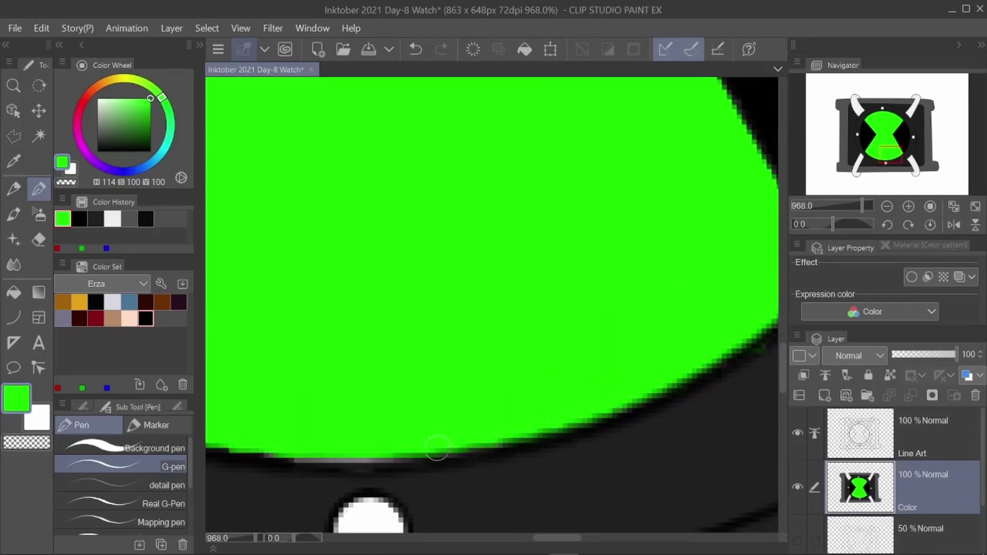
scroll(520, 540, left, 3)
drag(639, 447, 525, 435)
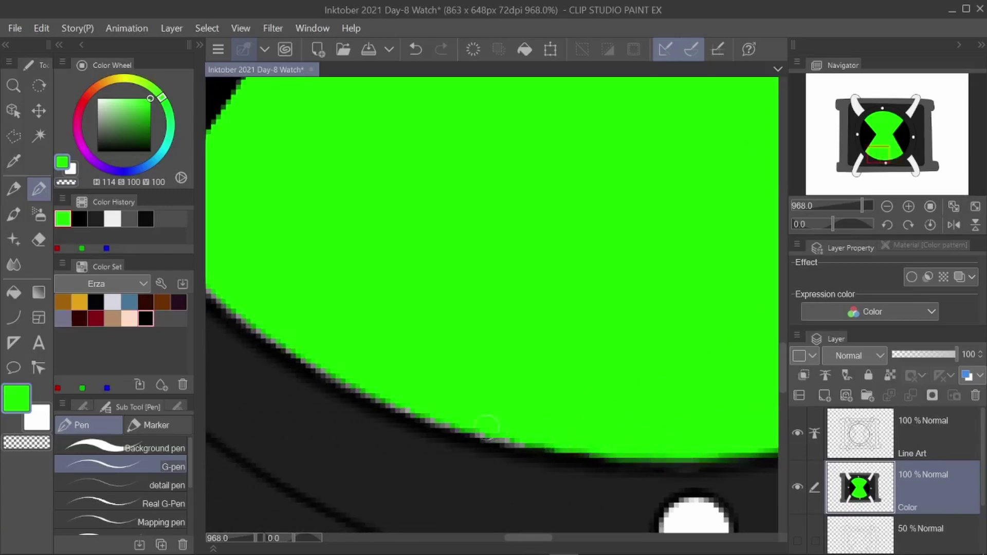
scroll(514, 402, down, 4)
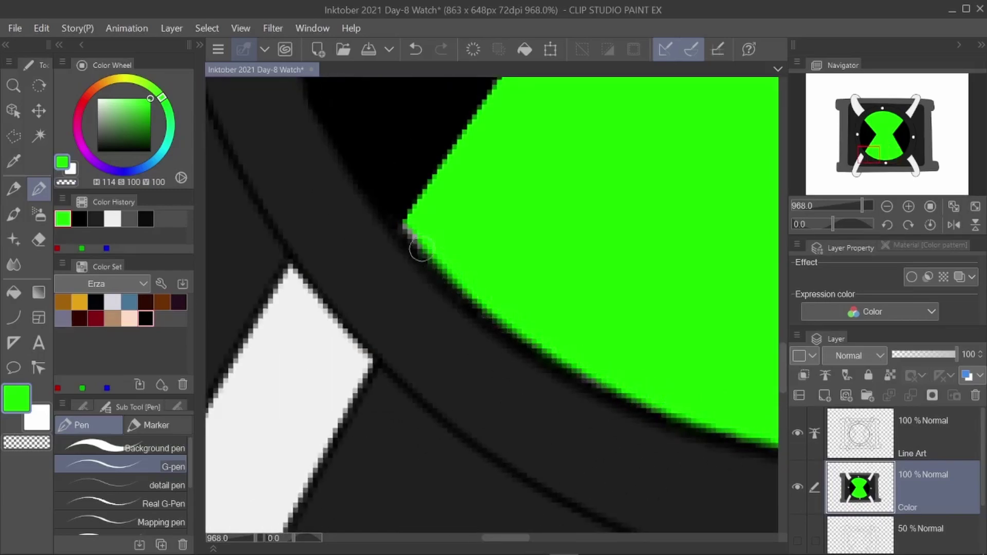
scroll(400, 239, down, 3)
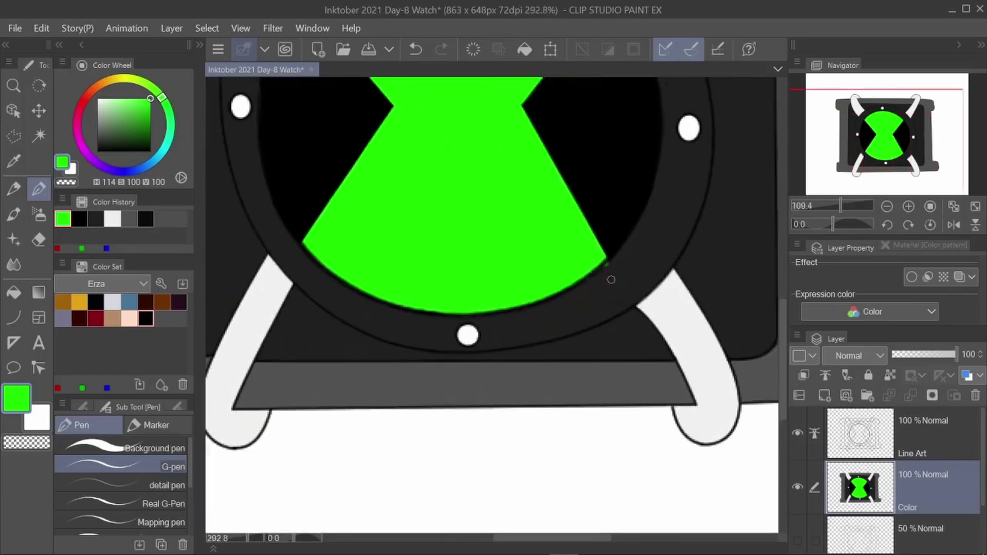
Paint black with the G-pen along the hourglass's upper-right diagonal edge to cover the grey fringe, undoing and redoing the uneven stroke.
scroll(443, 269, up, 5)
scroll(560, 160, up, 8)
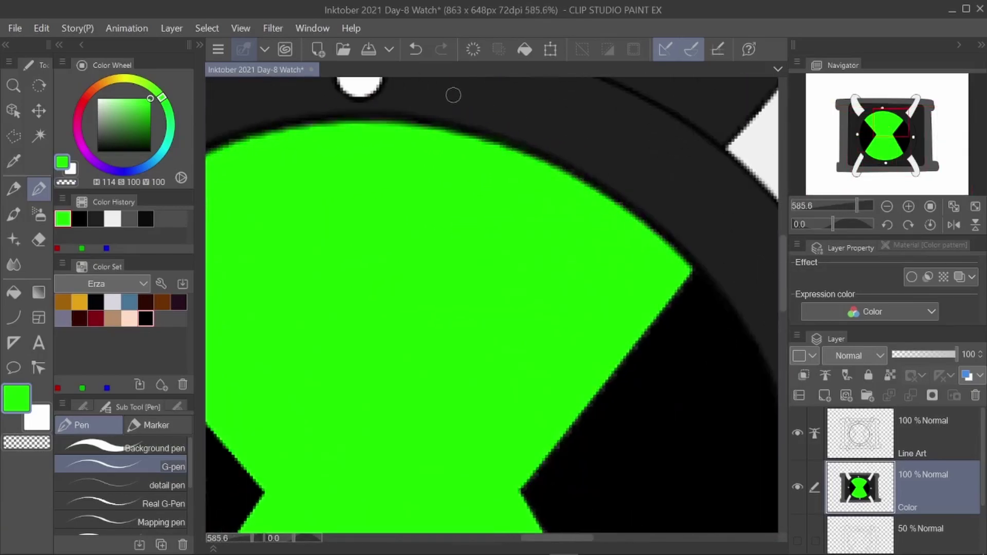
click(75, 218)
drag(782, 291, 781, 287)
scroll(780, 292, up, 3)
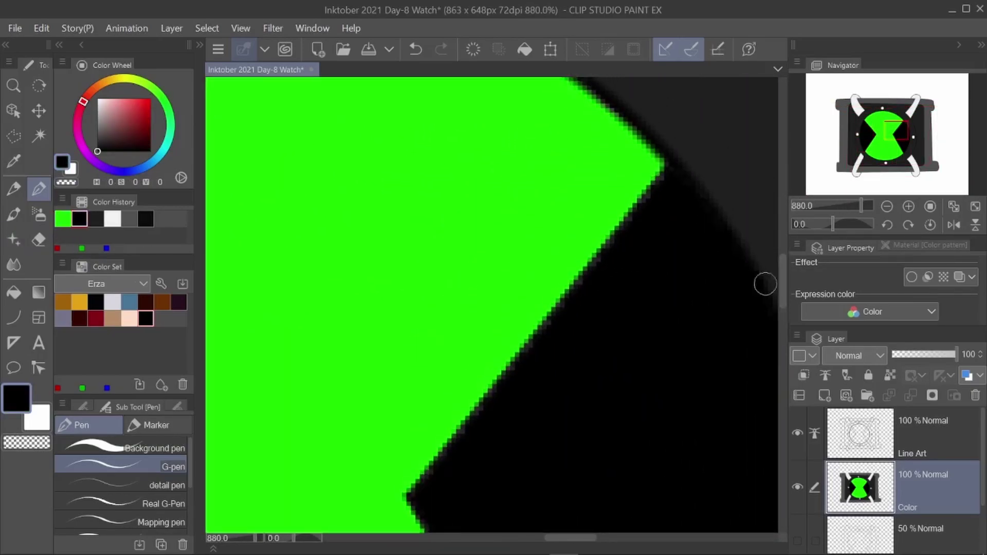
mouse_move(657, 211)
mouse_down()
mouse_move(658, 189)
mouse_move(614, 237)
mouse_up()
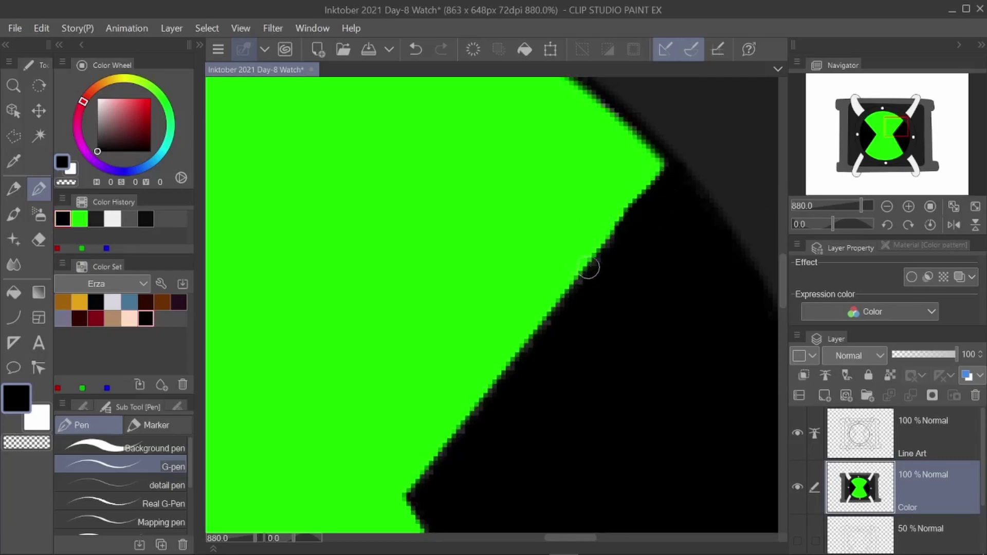
mouse_move(591, 285)
mouse_down()
mouse_move(573, 292)
mouse_move(495, 392)
mouse_up()
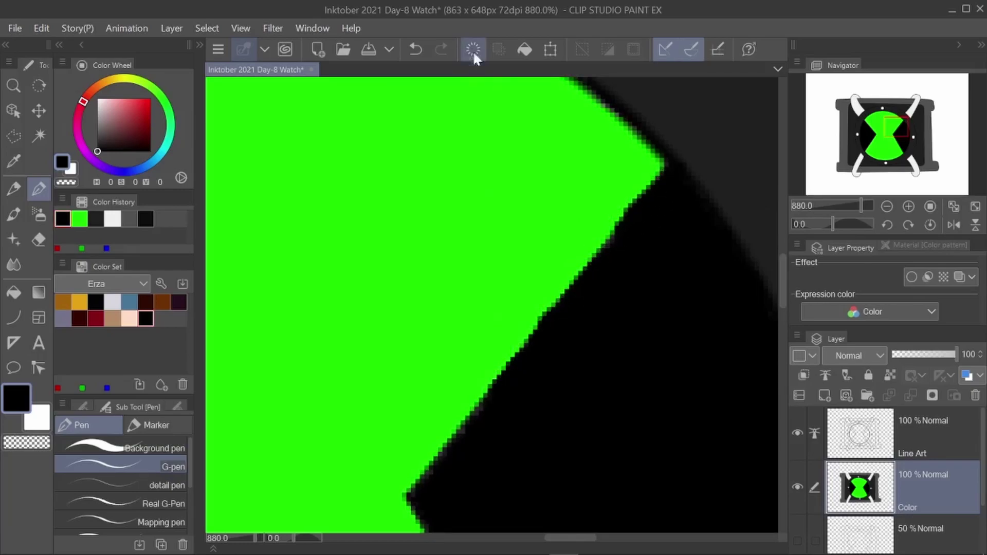
key(ctrl+z)
click(80, 219)
drag(580, 135, 591, 111)
click(80, 219)
mouse_move(662, 193)
mouse_down()
mouse_move(672, 174)
mouse_move(471, 428)
mouse_move(479, 411)
mouse_up()
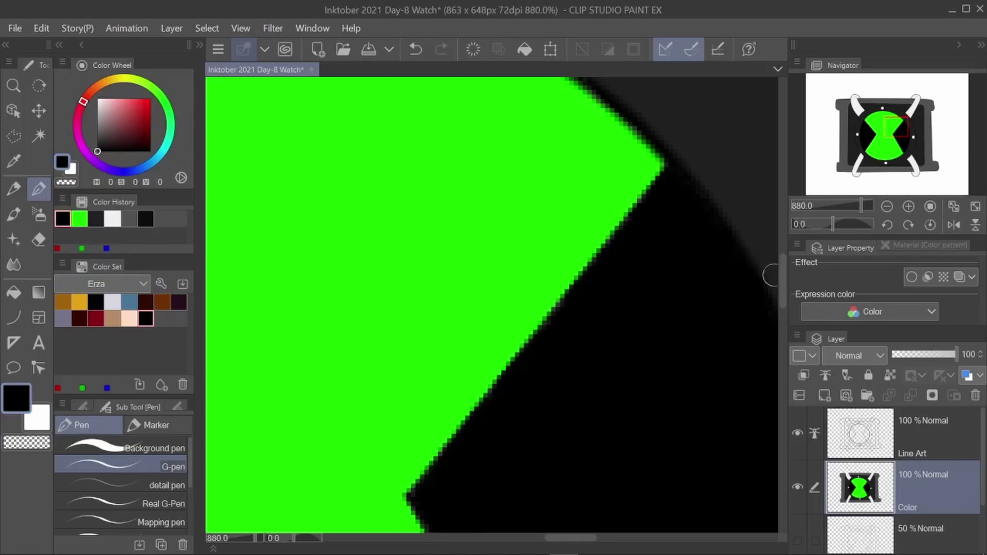
Paint black along the hourglass's lower-right diagonal edge and cover the stray green outside its corner with the ring's sampled dark grey.
drag(783, 274, 783, 332)
drag(658, 474, 521, 227)
drag(787, 323, 784, 317)
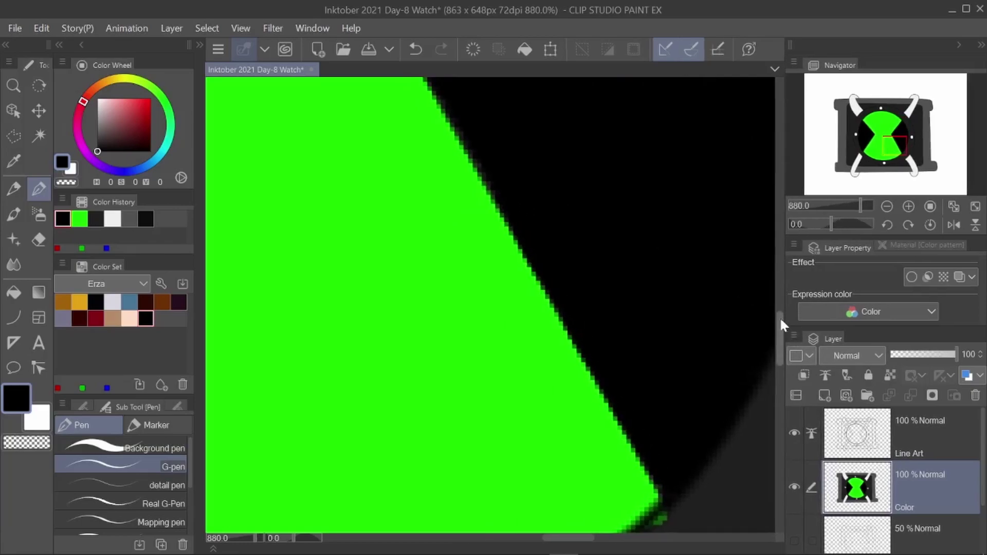
scroll(502, 288, up, 2)
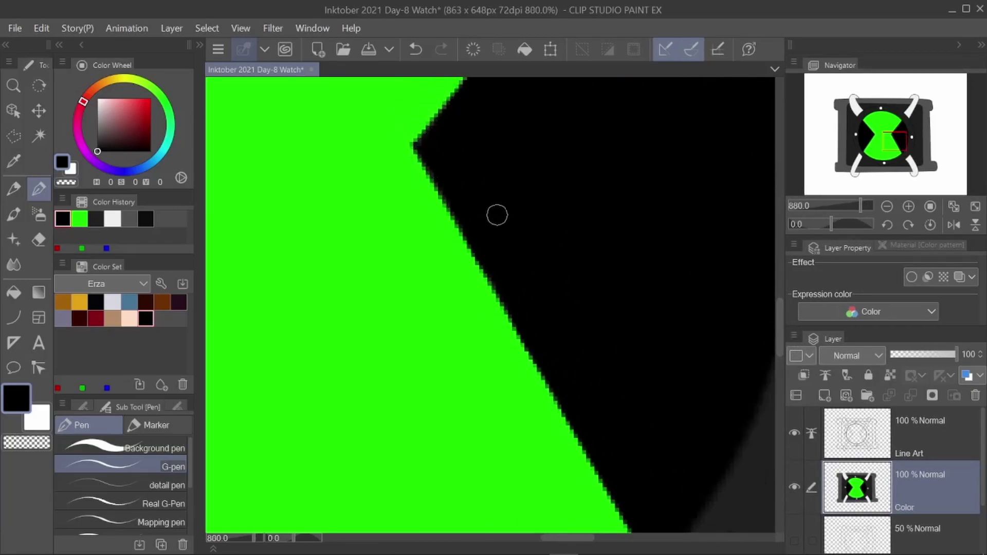
scroll(491, 220, down, 2)
alt+click(544, 280)
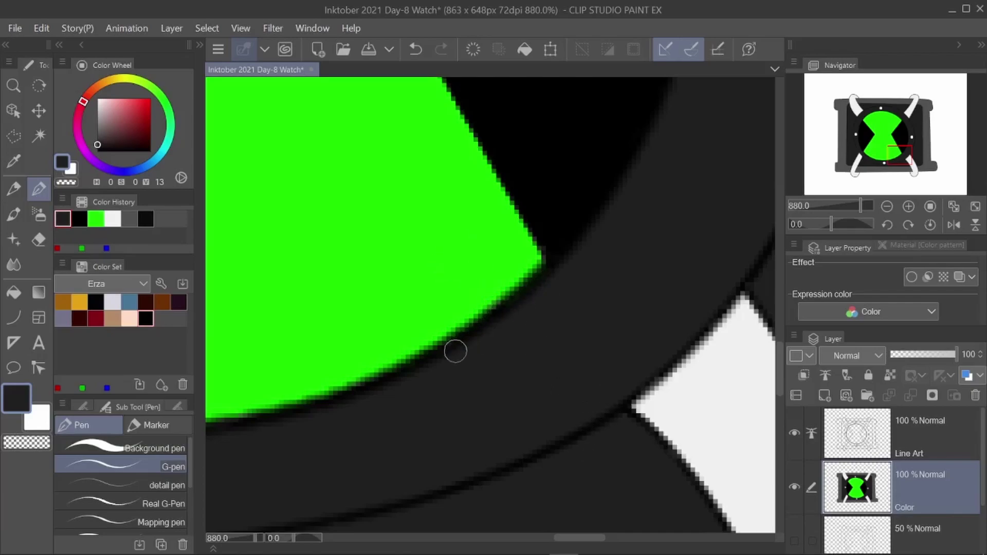
Fill the four white dots on the ring around the watch face with the hourglass's bright green (H 114, S 100, V 100).
scroll(511, 313, down, 15)
scroll(476, 147, up, 12)
scroll(475, 143, up, 1)
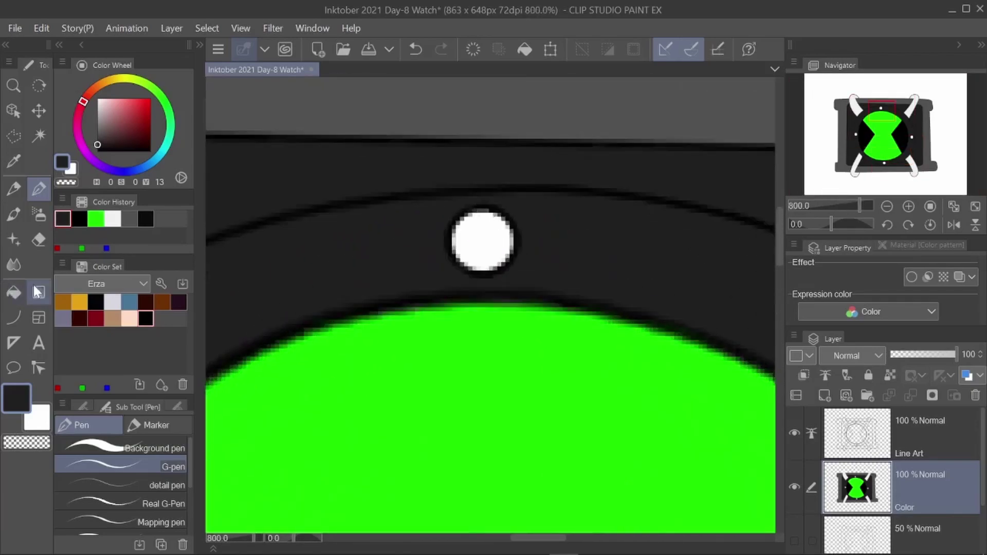
click(13, 292)
click(96, 219)
click(483, 238)
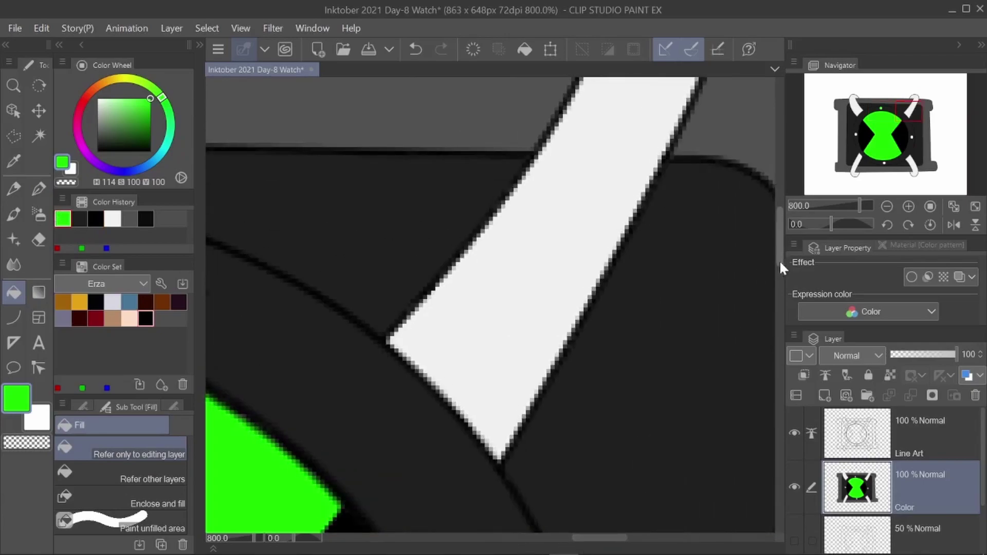
click(563, 305)
drag(781, 263, 780, 377)
drag(583, 540, 503, 540)
click(449, 396)
drag(778, 390, 778, 327)
drag(514, 538, 489, 539)
click(458, 228)
Add a new layer between the Color and Sketch layers and name it Background.
scroll(436, 230, down, 9)
scroll(435, 229, up, 7)
click(930, 207)
click(953, 208)
scroll(930, 491, down, 1)
click(928, 492)
click(825, 395)
double_click(907, 493)
text(B)
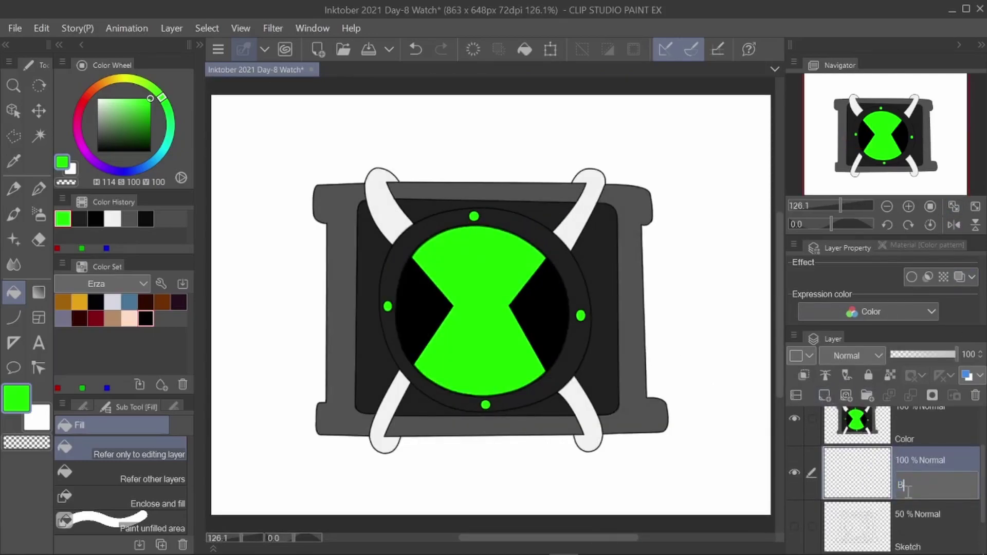
text(ackground)
key(Return)
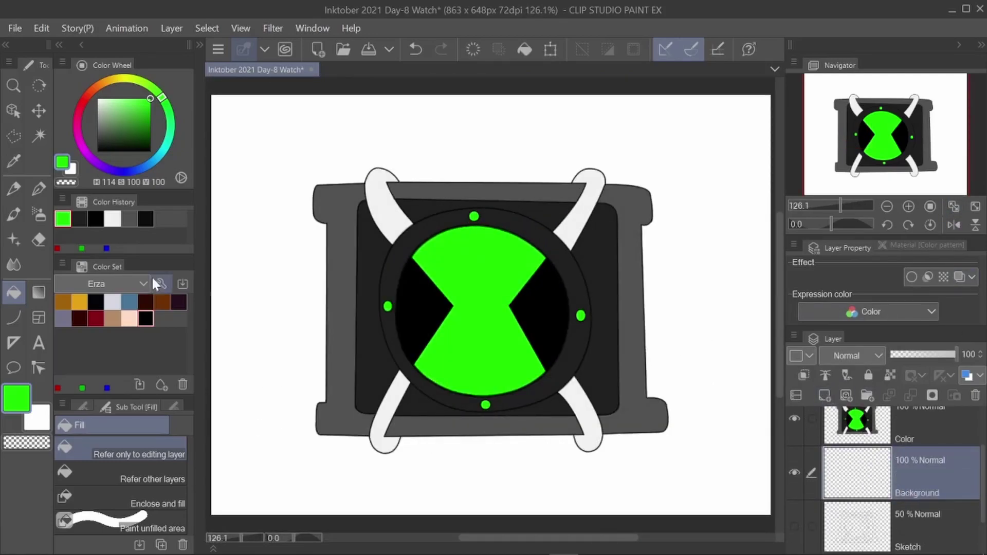
Keep bright green as the main color and set the sub color to yellow-green (H 74, S 100, V 100).
drag(162, 99, 153, 87)
click(41, 407)
click(18, 399)
click(63, 219)
click(38, 415)
click(135, 75)
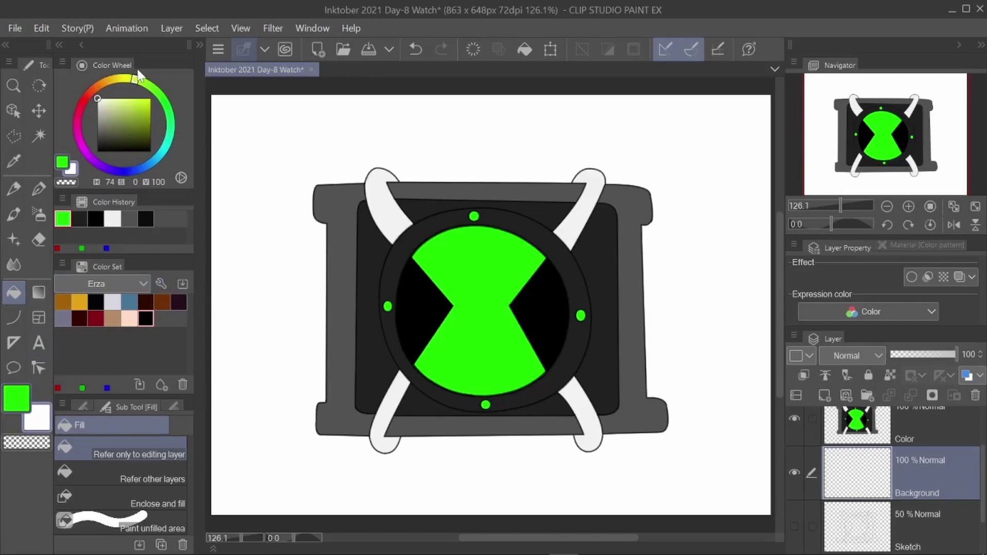
drag(147, 101, 162, 80)
Draw a vertical Foreground to background gradient on the Background layer, from green at the top to yellow-green at the bottom.
click(38, 293)
click(132, 465)
scroll(319, 273, down, 4)
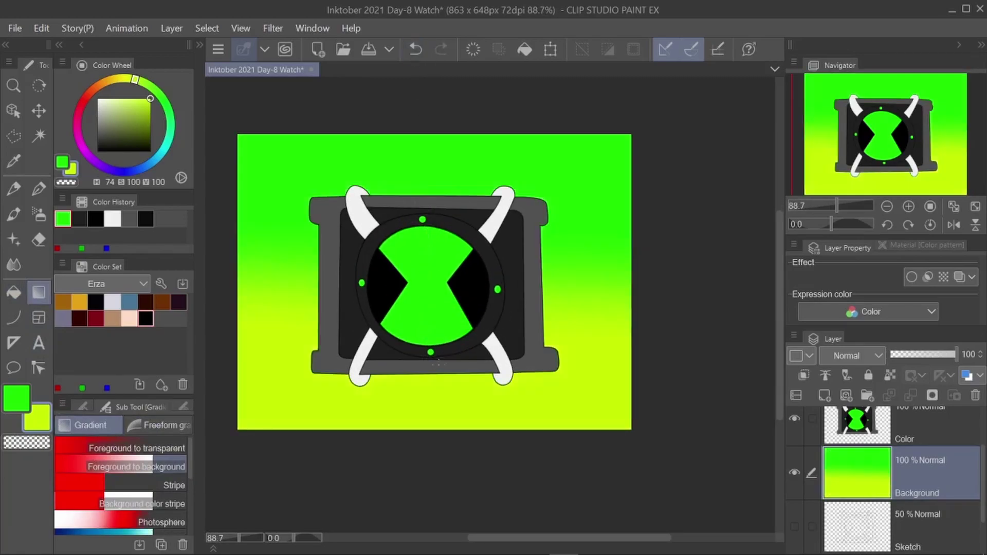
Try a diagonal green-to-yellow-green gradient on the Background layer in place of the vertical one, then undo it.
click(412, 56)
drag(478, 257, 315, 369)
click(418, 53)
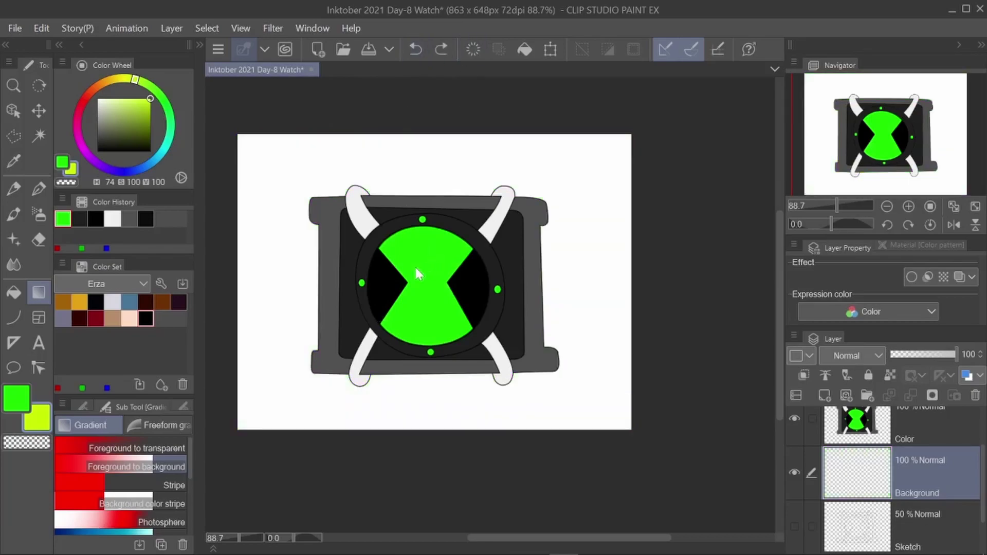
key(ctrl+z)
key(ctrl+y)
key(ctrl+y)
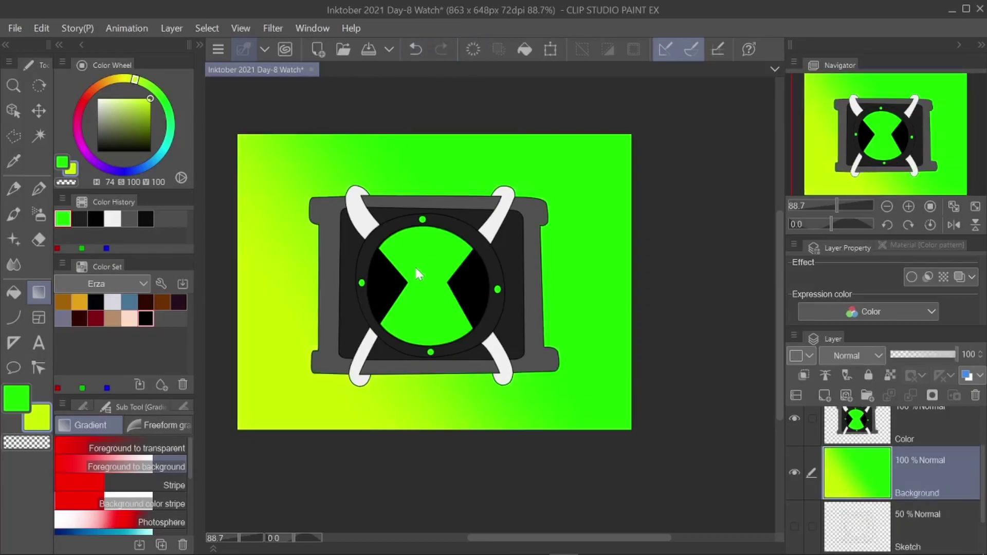
click(415, 52)
Redraw the vertical green-to-yellow-green gradient on the Background layer, replacing the first long transition with a shorter one across the canvas middle.
drag(428, 266, 427, 367)
key(ctrl+z)
drag(424, 272, 424, 325)
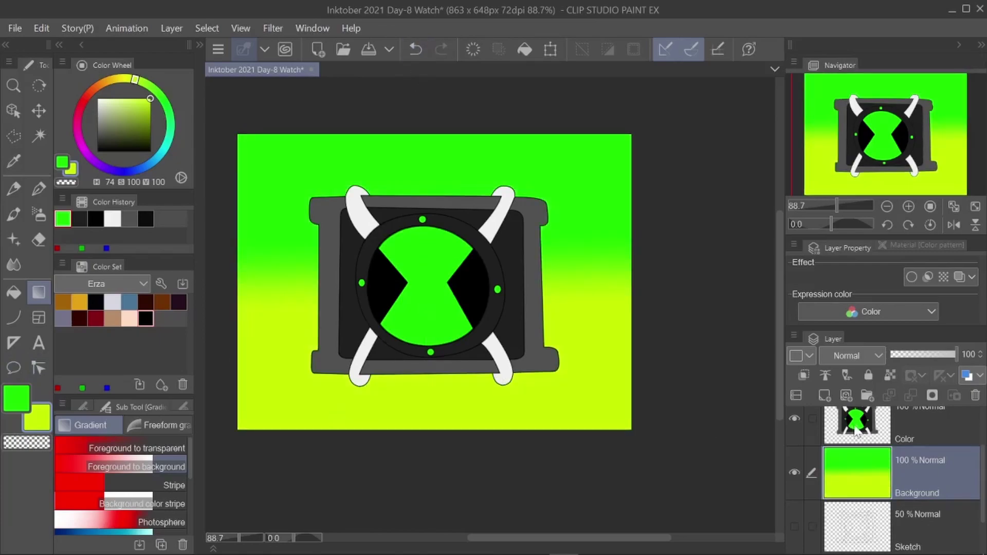
click(955, 206)
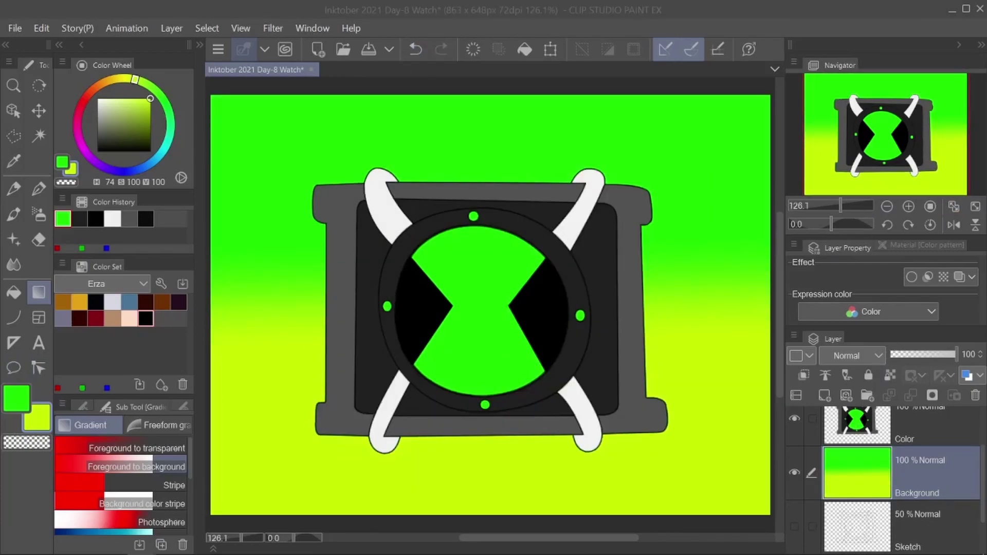